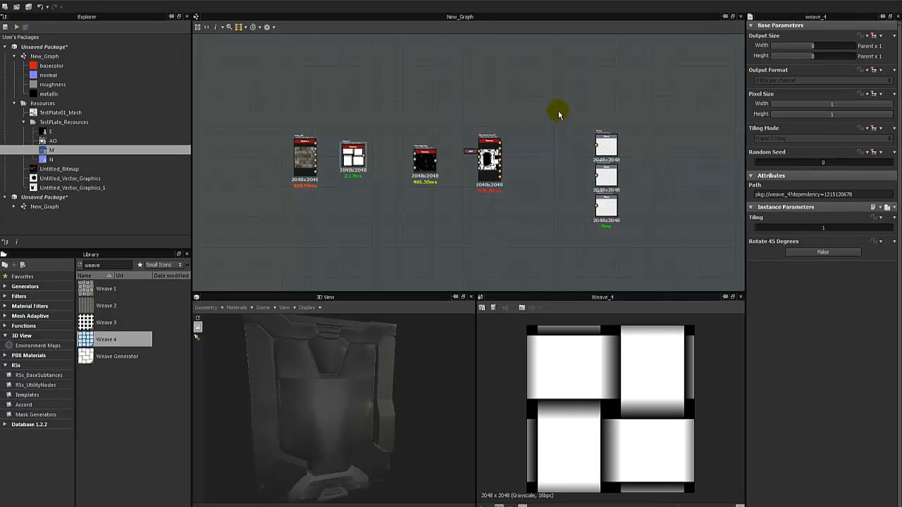
Box-select the three output nodes, shift them farther right, and pan the graph slightly.
{"action": "left_click_drag", "start_coordinate": [557, 113], "coordinate": [628, 237]}
{"action": "left_click_drag", "start_coordinate": [606, 207], "coordinate": [672, 207]}
{"action": "middle_click_drag", "start_coordinate": [418, 221], "coordinate": [440, 233]}
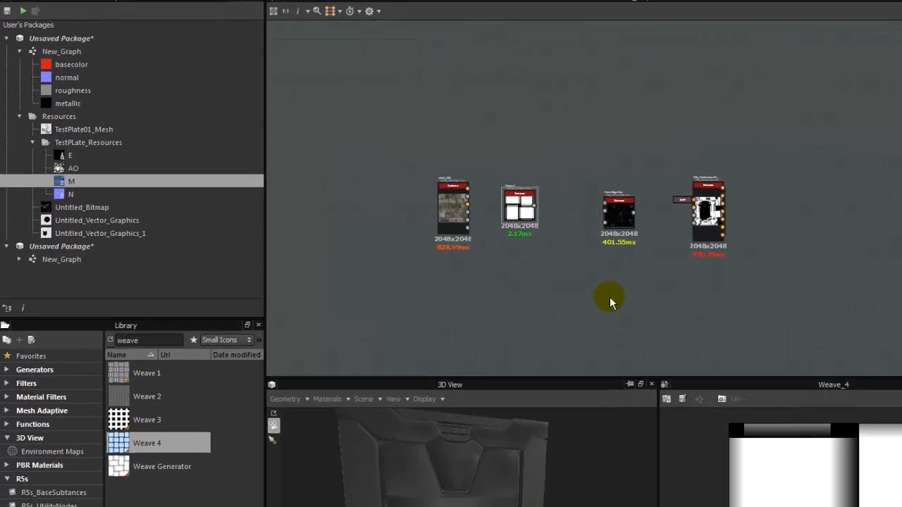
{"action": "middle_click_drag", "start_coordinate": [426, 235], "coordinate": [438, 234]}
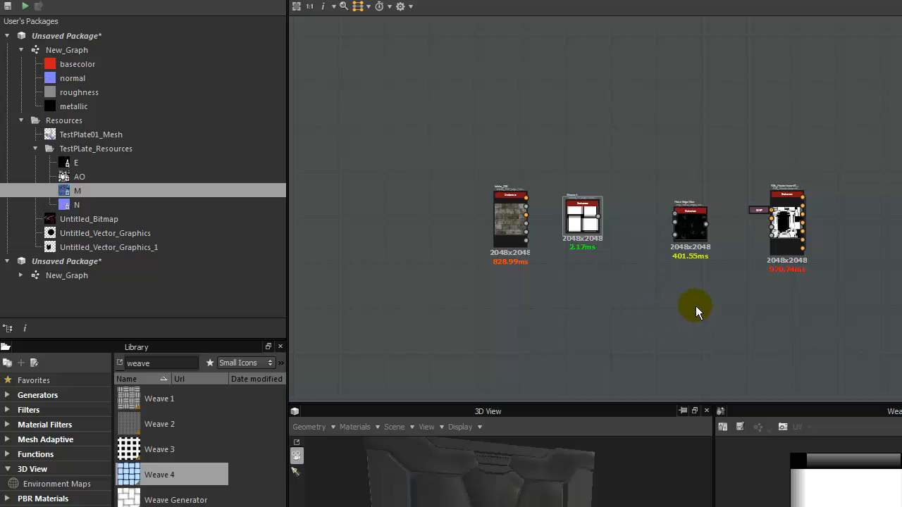
Collapse Resources and New_Graph in the Explorer, then move the bricks node left and Weave lower.
{"action": "left_click", "coordinate": [21, 120]}
{"action": "left_click", "coordinate": [21, 50]}
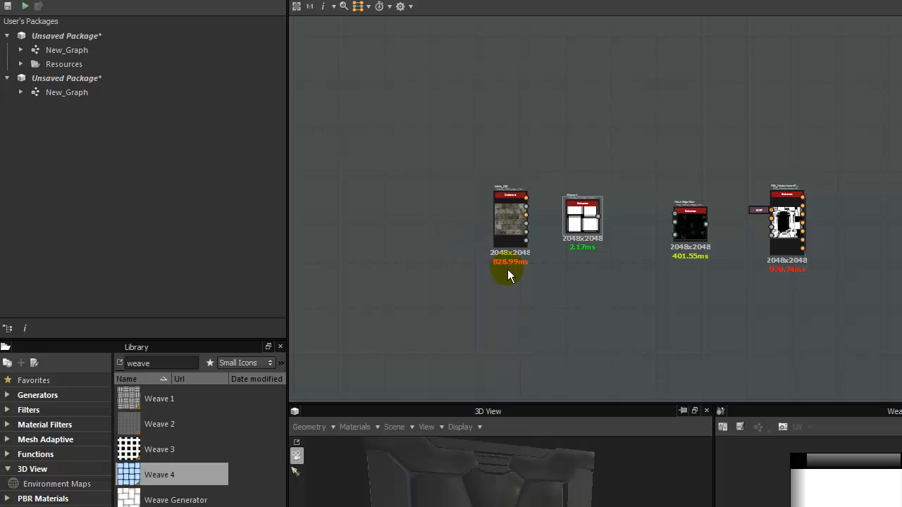
{"action": "left_click_drag", "start_coordinate": [503, 228], "coordinate": [450, 236]}
{"action": "left_click_drag", "start_coordinate": [580, 207], "coordinate": [579, 222]}
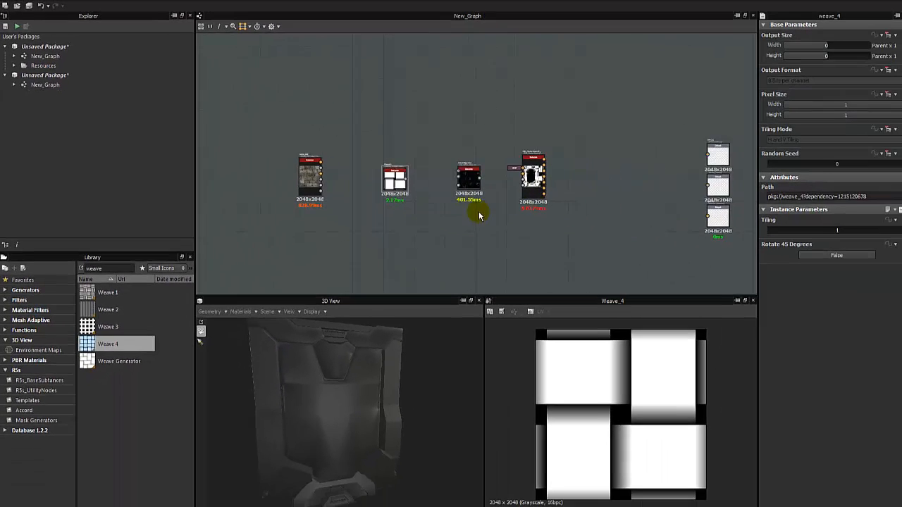
{"action": "middle_click_drag", "start_coordinate": [480, 216], "coordinate": [523, 194]}
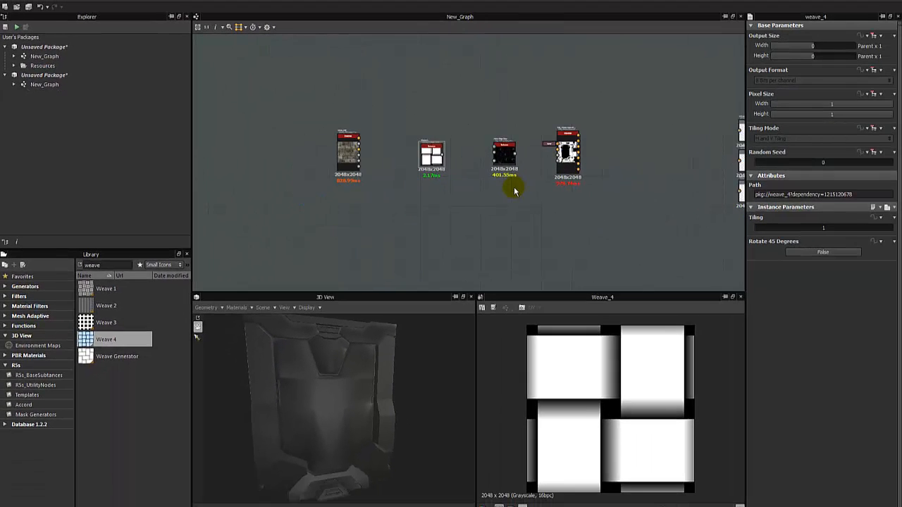
{"action": "scroll", "coordinate": [522, 194], "scroll_direction": "up", "scroll_amount": 1}
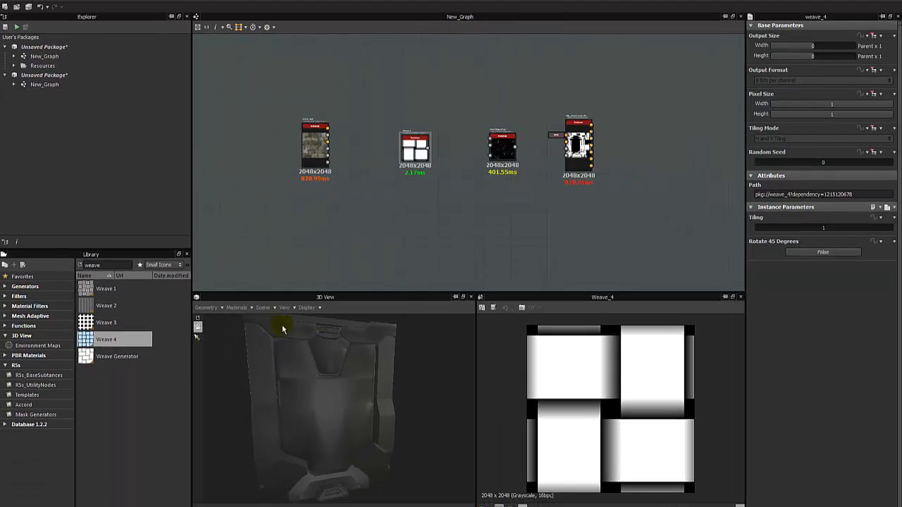
{"action": "left_click", "coordinate": [238, 308]}
{"action": "mouse_move", "coordinate": [257, 320]}
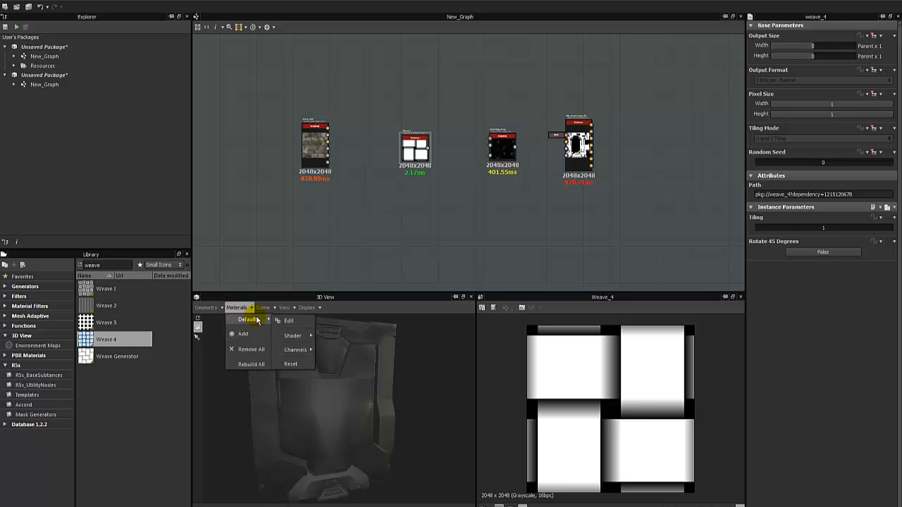
{"action": "mouse_move", "coordinate": [296, 336]}
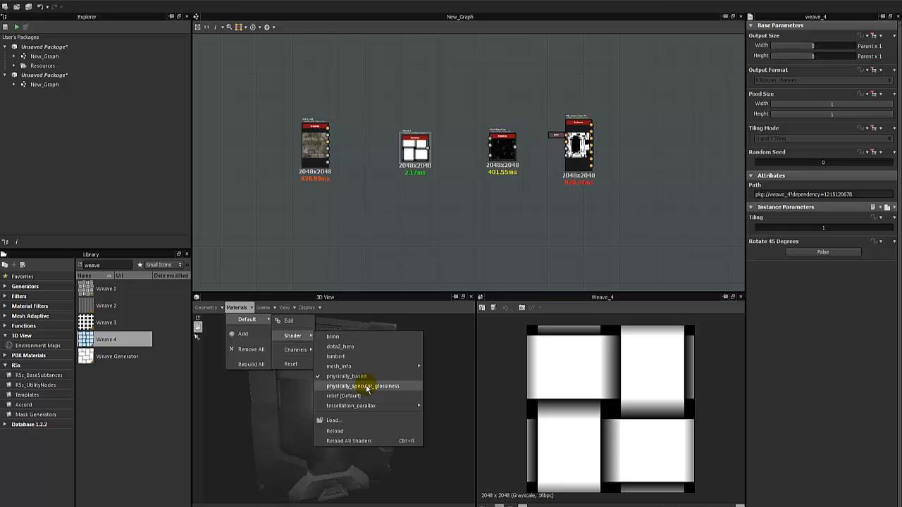
{"action": "left_click", "coordinate": [485, 225]}
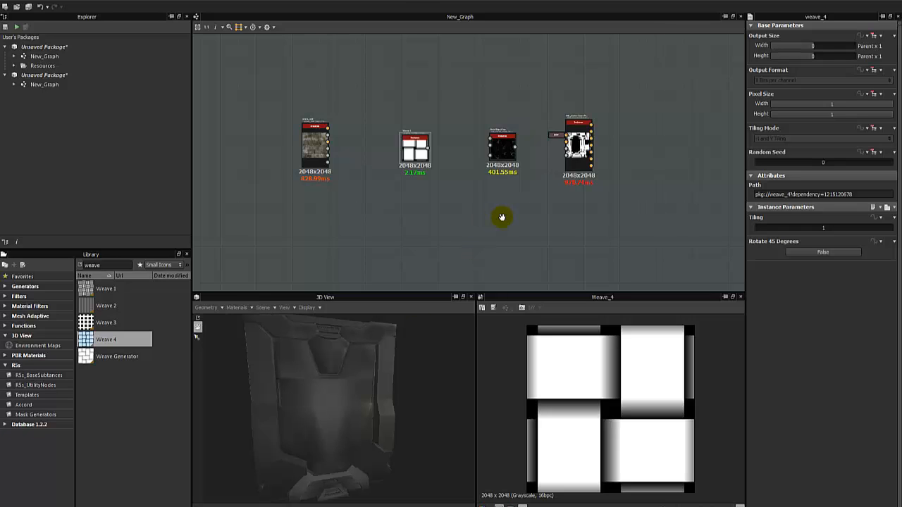
{"action": "scroll", "coordinate": [498, 222], "scroll_direction": "down", "scroll_amount": 1}
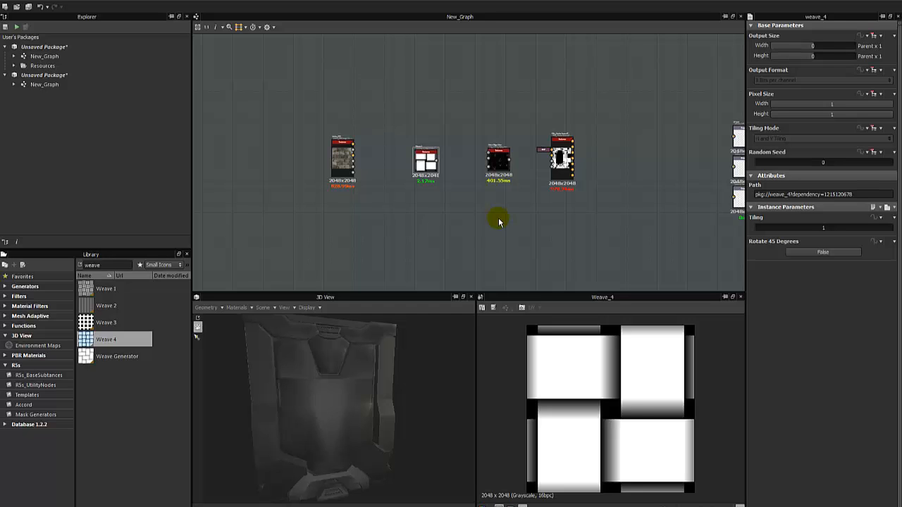
Select bricks_029 to review its parameters and show its mossy brick Diffuse output in 2D.
{"action": "left_click", "coordinate": [336, 186]}
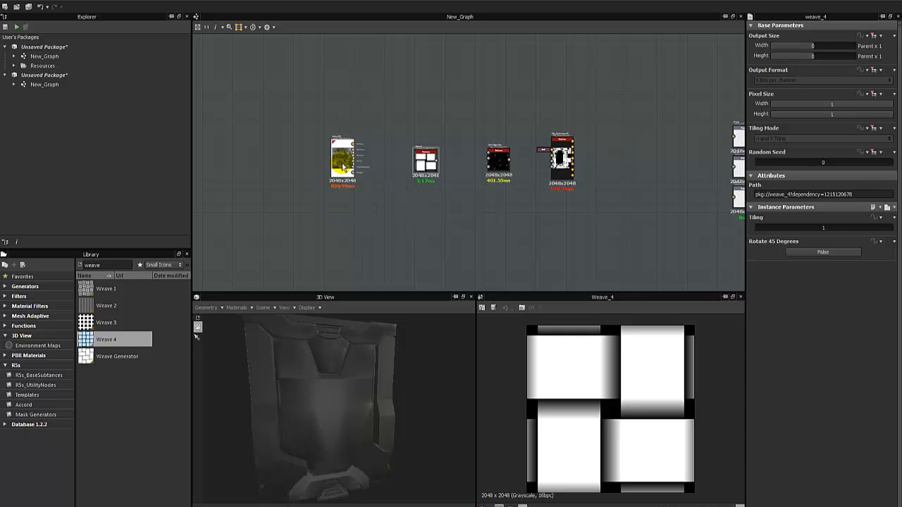
{"action": "scroll", "coordinate": [336, 185], "scroll_direction": "up", "scroll_amount": 3}
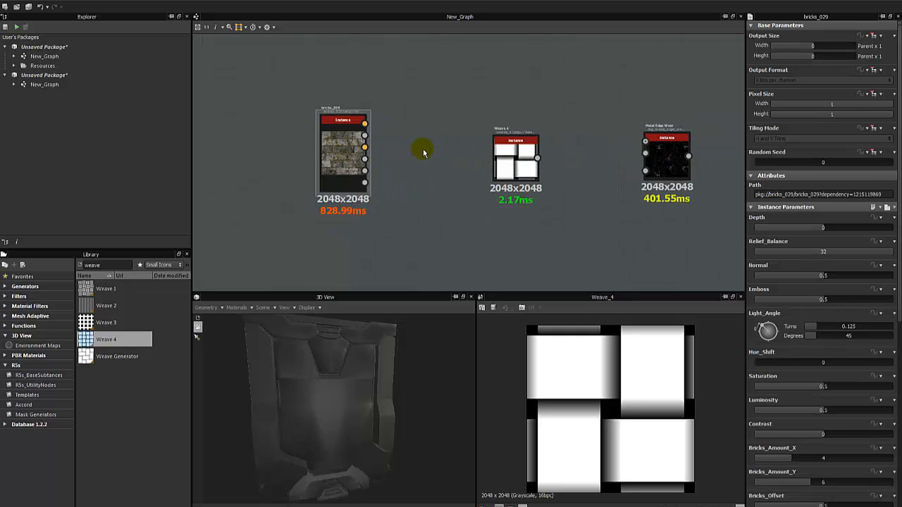
{"action": "scroll", "coordinate": [422, 152], "scroll_direction": "down", "scroll_amount": 1}
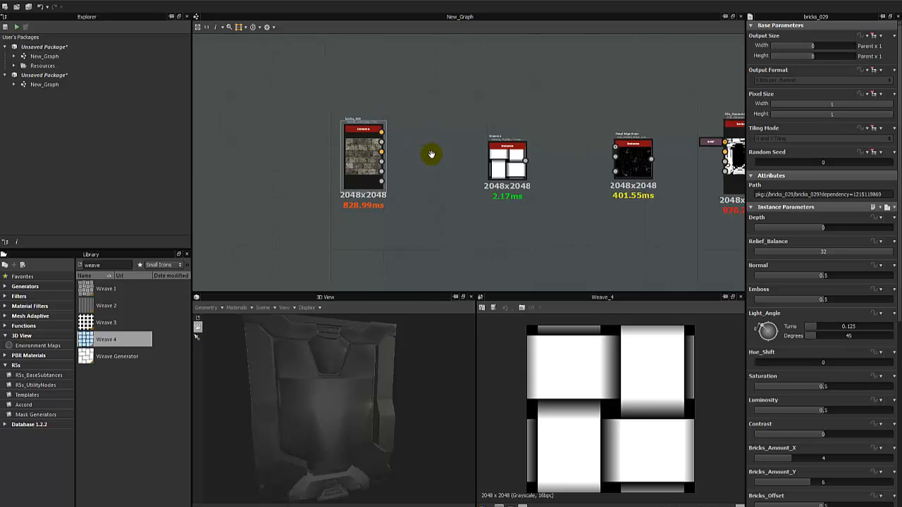
{"action": "scroll", "coordinate": [428, 150], "scroll_direction": "up", "scroll_amount": 4}
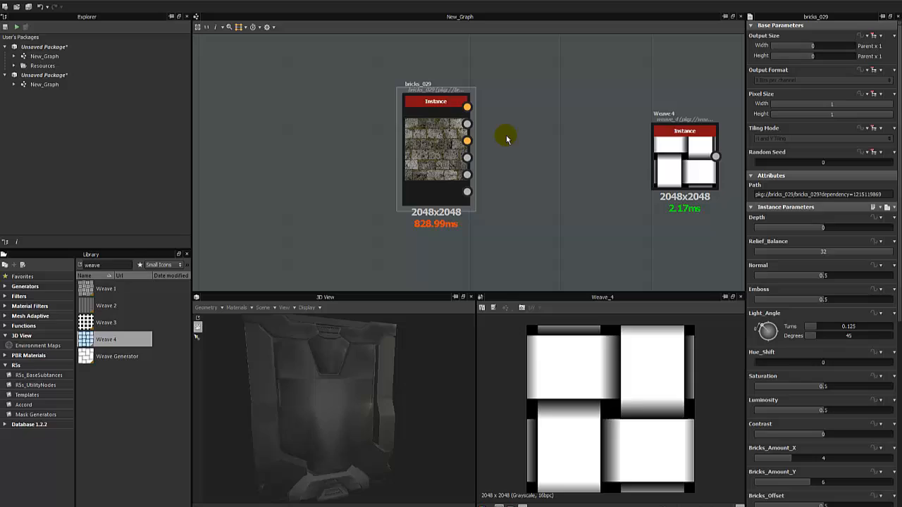
{"action": "double_click", "coordinate": [427, 146]}
{"action": "scroll", "coordinate": [586, 366], "scroll_direction": "up", "scroll_amount": 2}
{"action": "scroll", "coordinate": [587, 362], "scroll_direction": "down", "scroll_amount": 2}
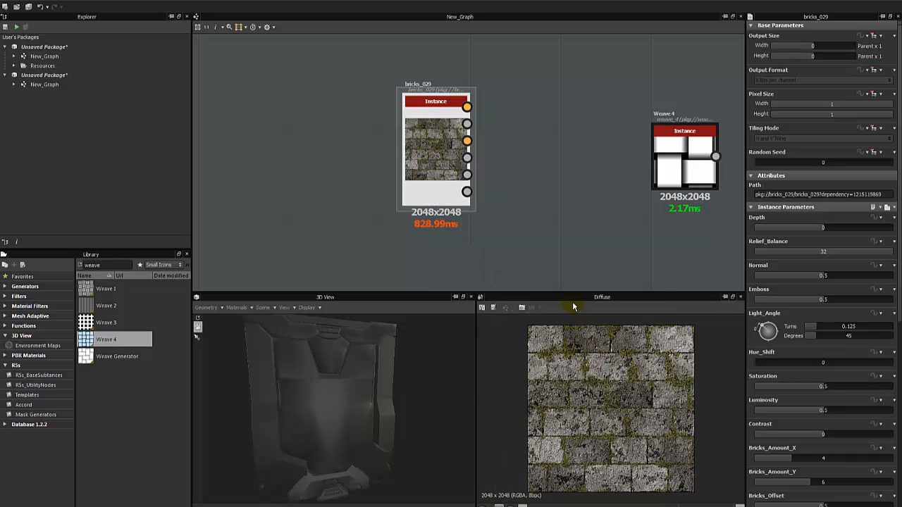
Make the lower panels taller, close the 3D View, and enlarge the Diffuse preview.
{"action": "left_click_drag", "start_coordinate": [572, 293], "coordinate": [570, 248]}
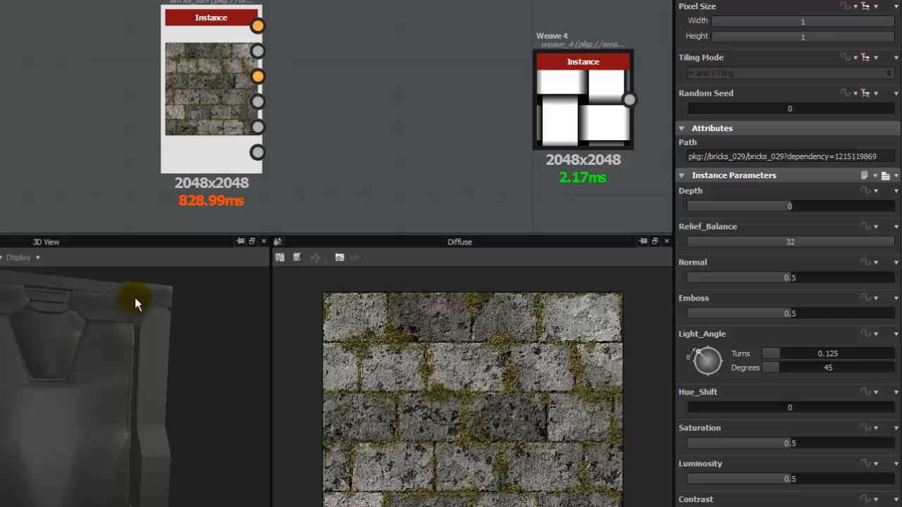
{"action": "left_click", "coordinate": [263, 242]}
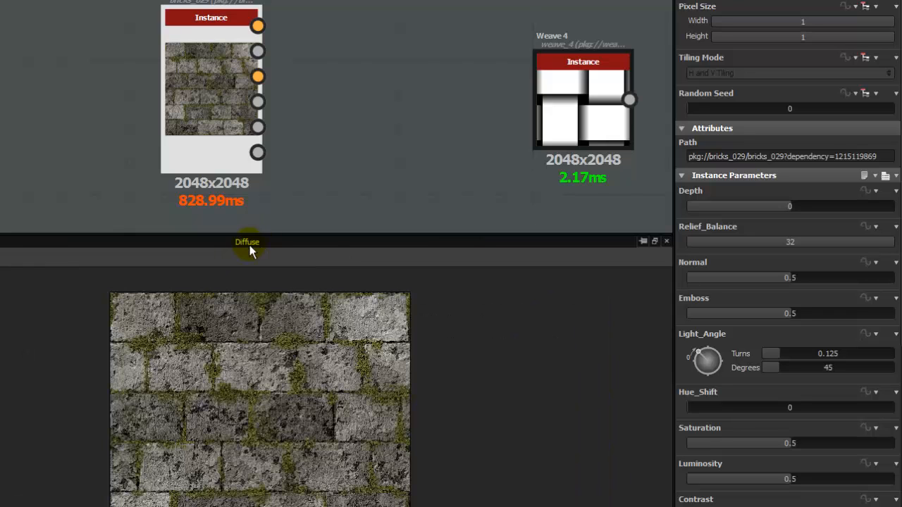
{"action": "left_click_drag", "start_coordinate": [338, 233], "coordinate": [339, 202]}
{"action": "scroll", "coordinate": [276, 396], "scroll_direction": "up", "scroll_amount": 1}
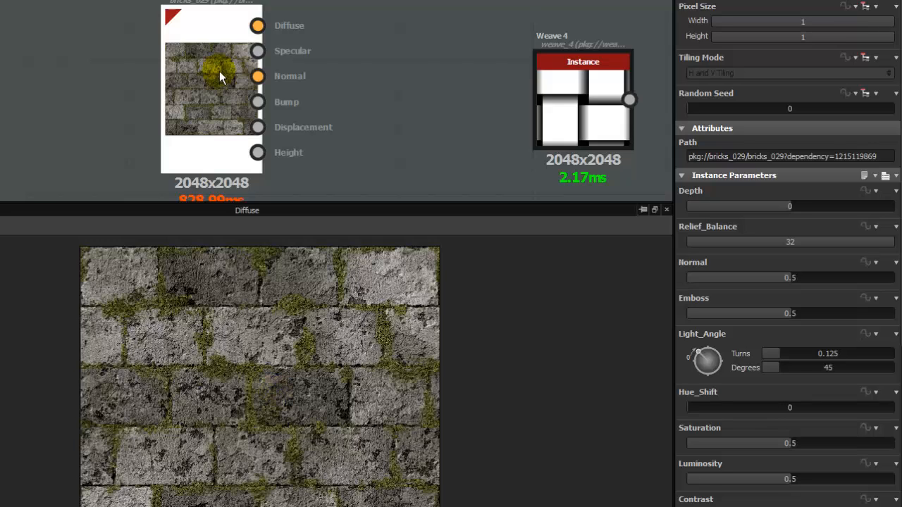
Reposition the bricks_029 node in the graph, trying spots farther left and back right.
{"action": "left_click_drag", "start_coordinate": [219, 71], "coordinate": [217, 48]}
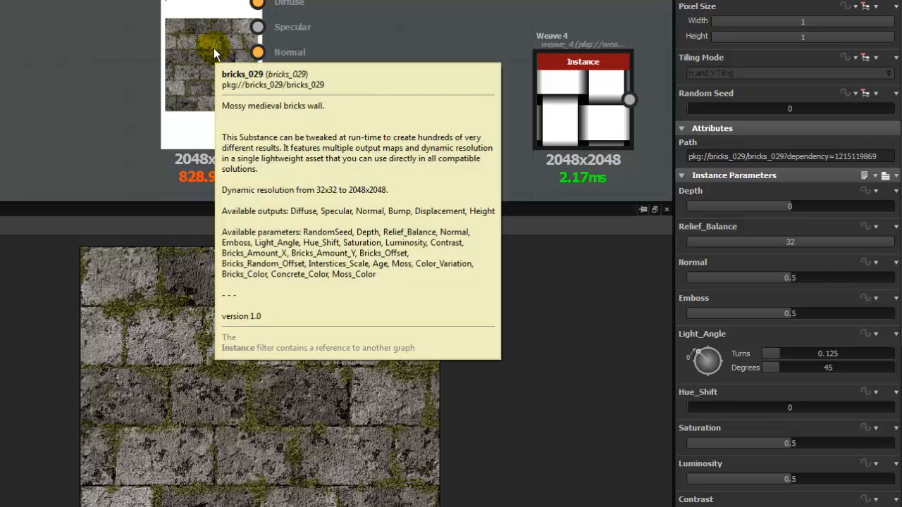
{"action": "left_click", "coordinate": [45, 46]}
{"action": "left_click_drag", "start_coordinate": [193, 45], "coordinate": [125, 46]}
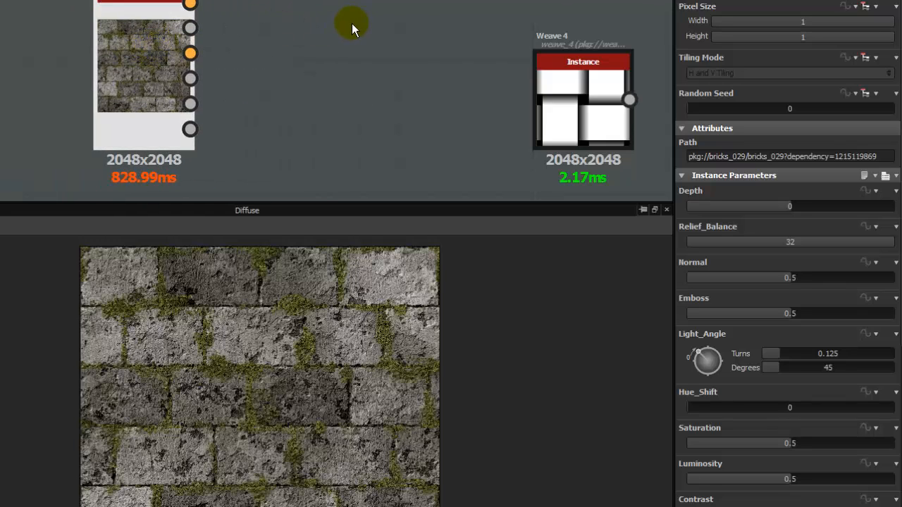
{"action": "left_click_drag", "start_coordinate": [147, 61], "coordinate": [181, 56]}
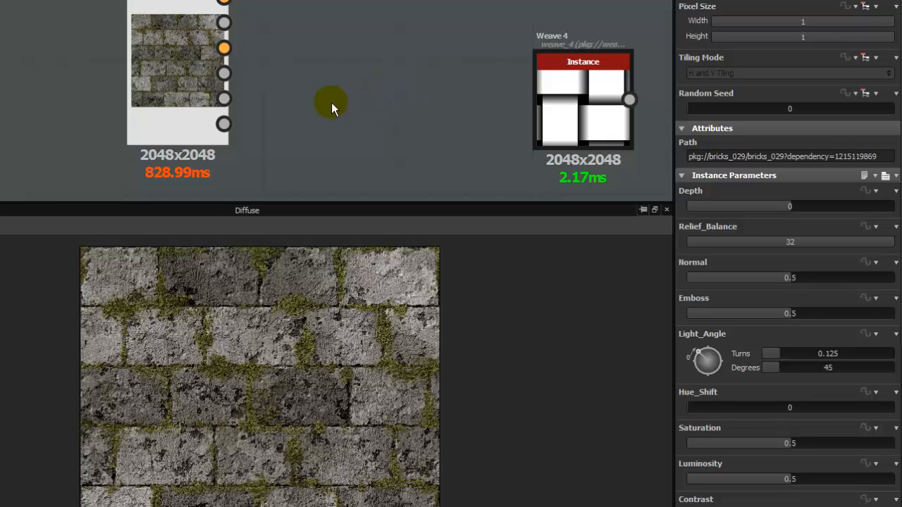
{"action": "middle_click_drag", "start_coordinate": [315, 104], "coordinate": [330, 103]}
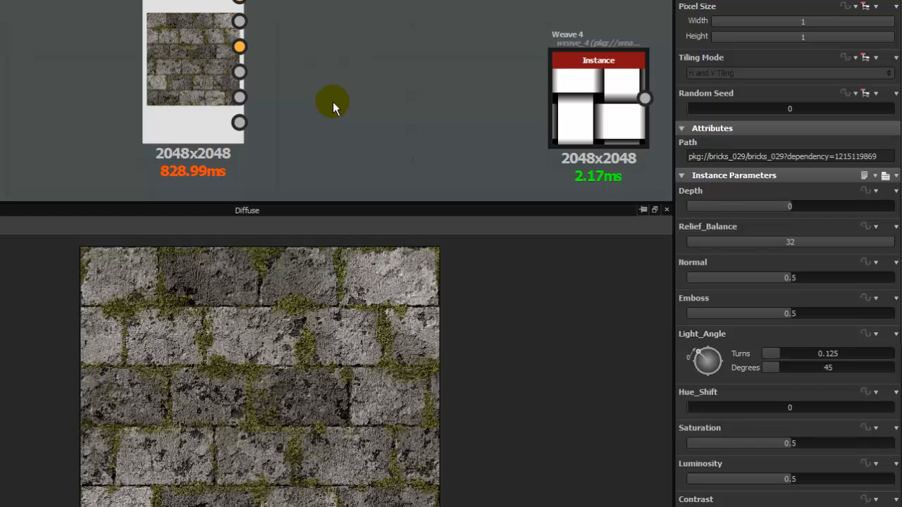
{"action": "left_click_drag", "start_coordinate": [207, 74], "coordinate": [131, 68]}
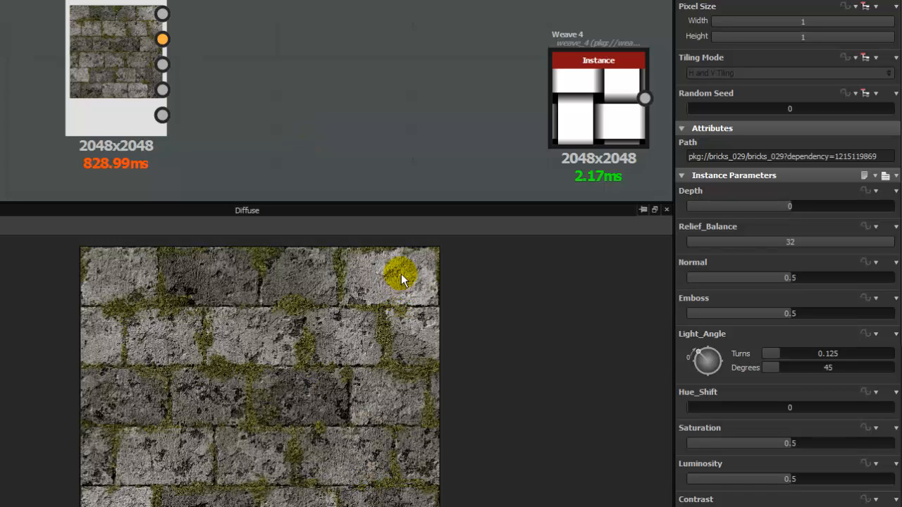
{"action": "left_click_drag", "start_coordinate": [125, 89], "coordinate": [190, 96]}
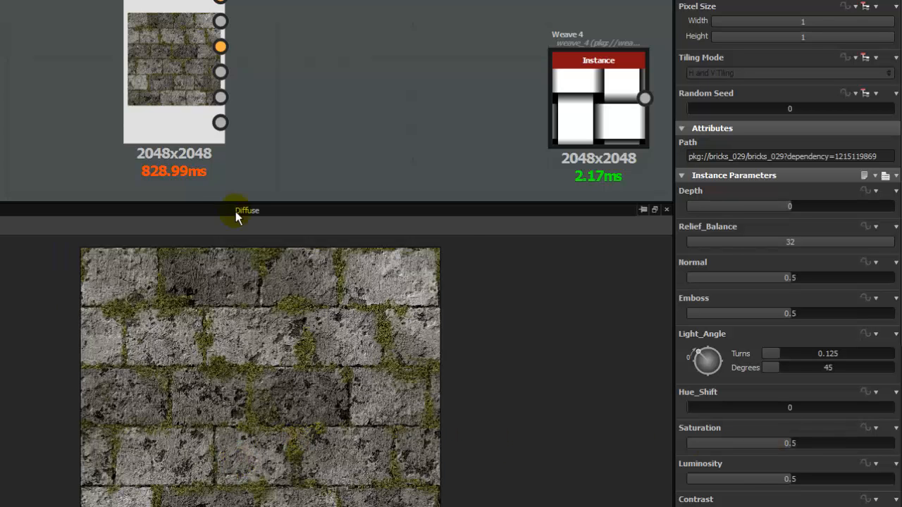
{"action": "left_click_drag", "start_coordinate": [166, 90], "coordinate": [184, 88]}
{"action": "scroll", "coordinate": [264, 314], "scroll_direction": "up", "scroll_amount": 5}
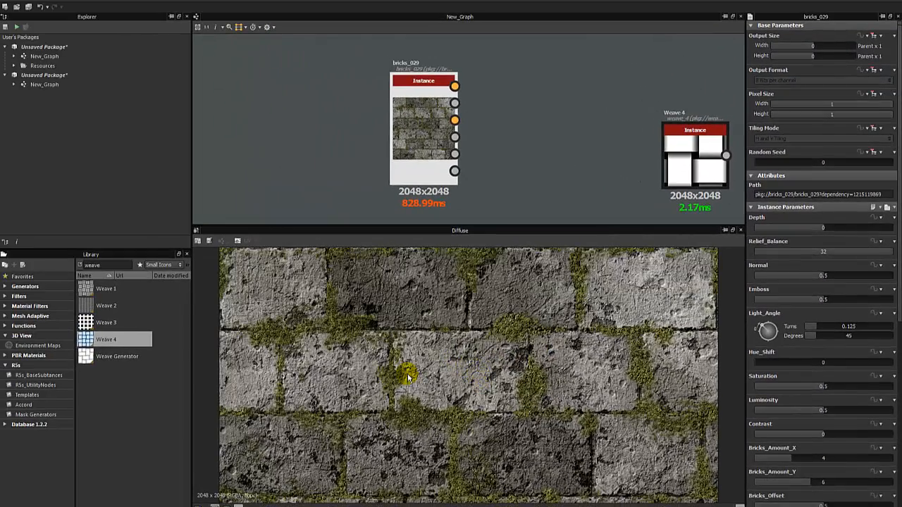
{"action": "scroll", "coordinate": [403, 373], "scroll_direction": "down", "scroll_amount": 3}
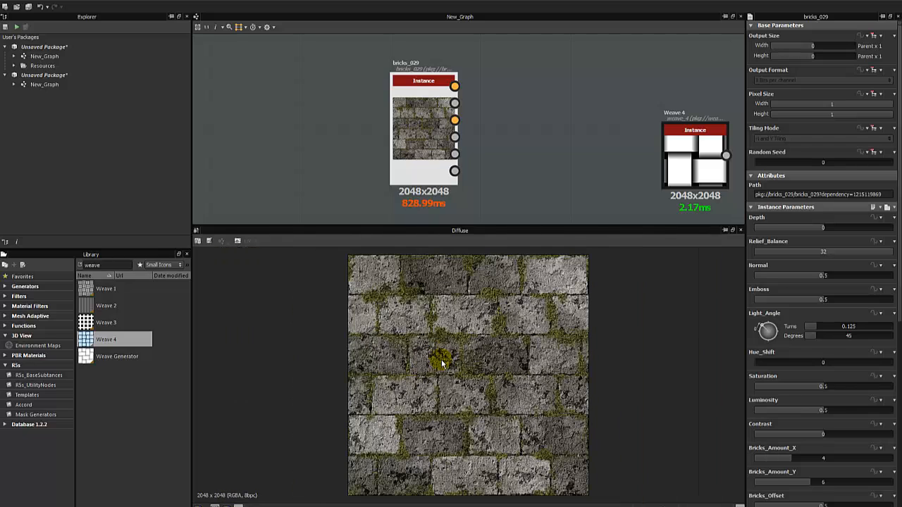
{"action": "scroll", "coordinate": [442, 361], "scroll_direction": "up", "scroll_amount": 3}
{"action": "middle_click_drag", "start_coordinate": [479, 332], "coordinate": [522, 386]}
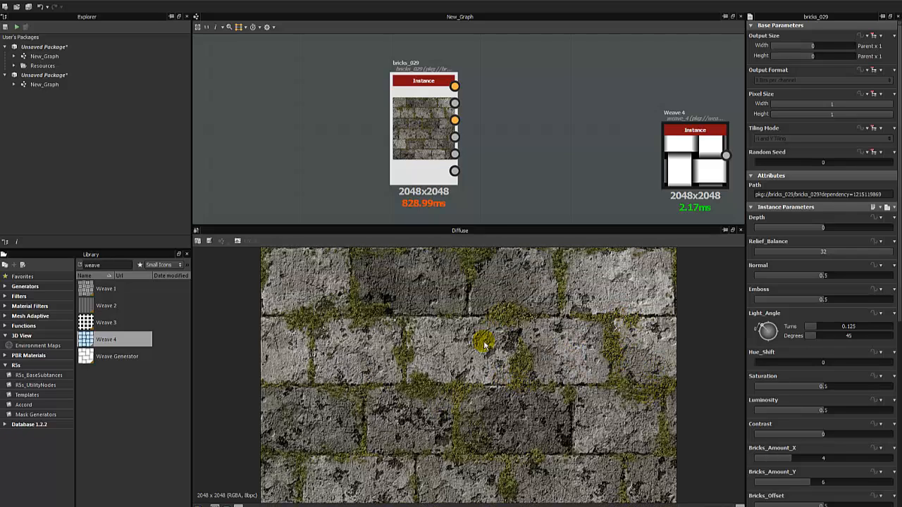
Tweak bricks_029: keep Relief_Balance at 32, set Contrast -0.41 and bricks 10 across, 3 down.
{"action": "left_click_drag", "start_coordinate": [880, 252], "coordinate": [844, 257]}
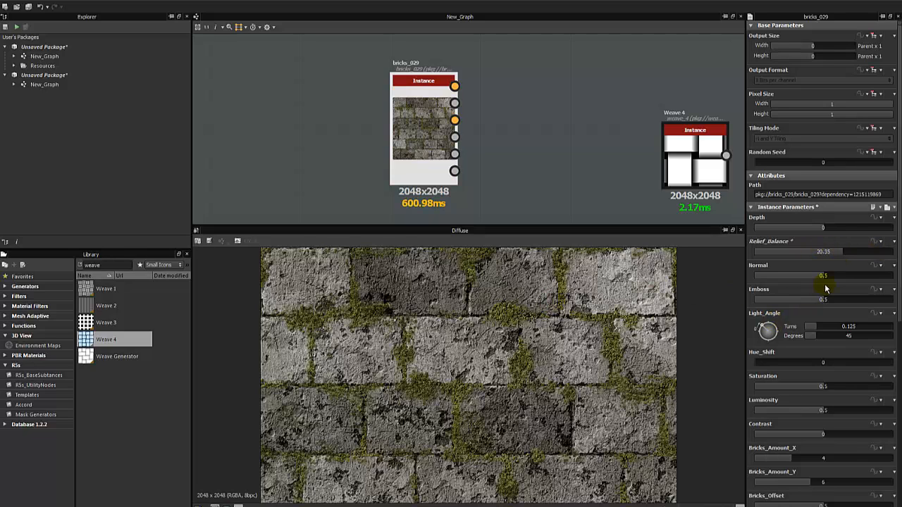
{"action": "left_click_drag", "start_coordinate": [851, 255], "coordinate": [900, 255]}
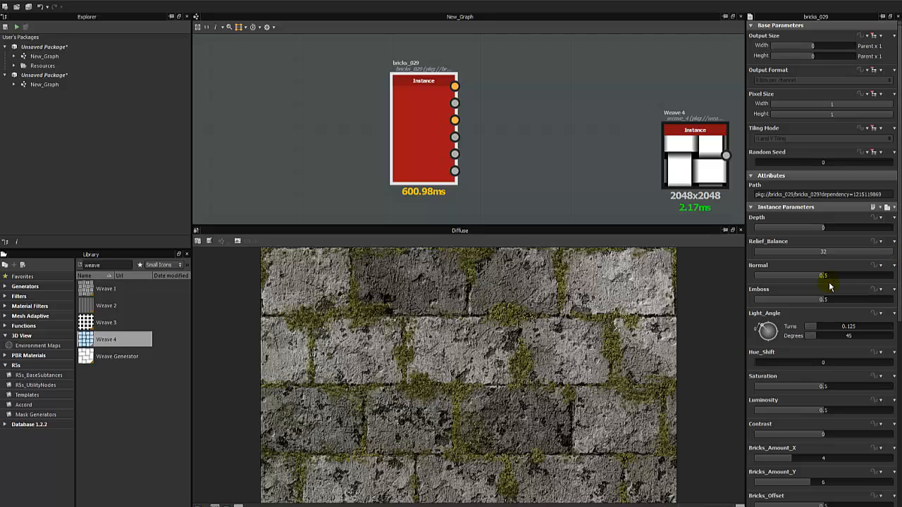
{"action": "scroll", "coordinate": [796, 317], "scroll_direction": "down", "scroll_amount": 2}
{"action": "left_click_drag", "start_coordinate": [805, 329], "coordinate": [835, 329]}
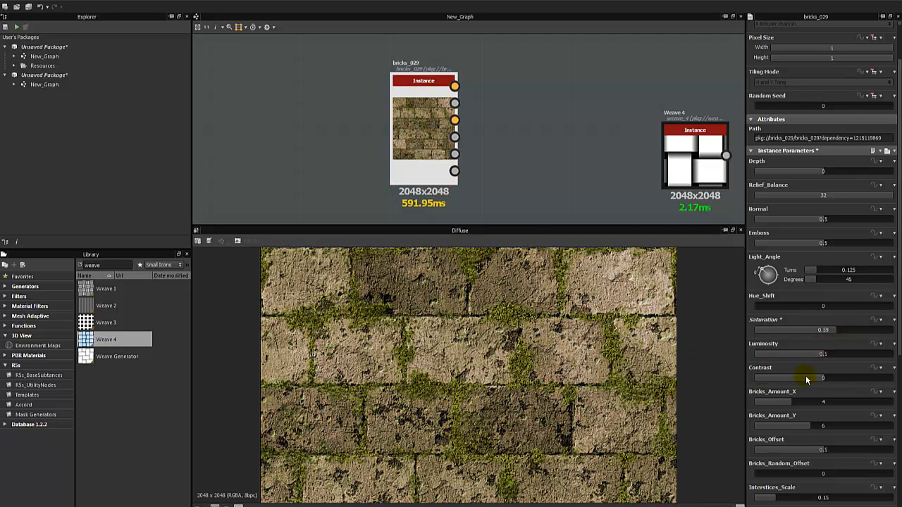
{"action": "left_click_drag", "start_coordinate": [791, 376], "coordinate": [851, 343]}
{"action": "scroll", "coordinate": [809, 369], "scroll_direction": "down", "scroll_amount": 2}
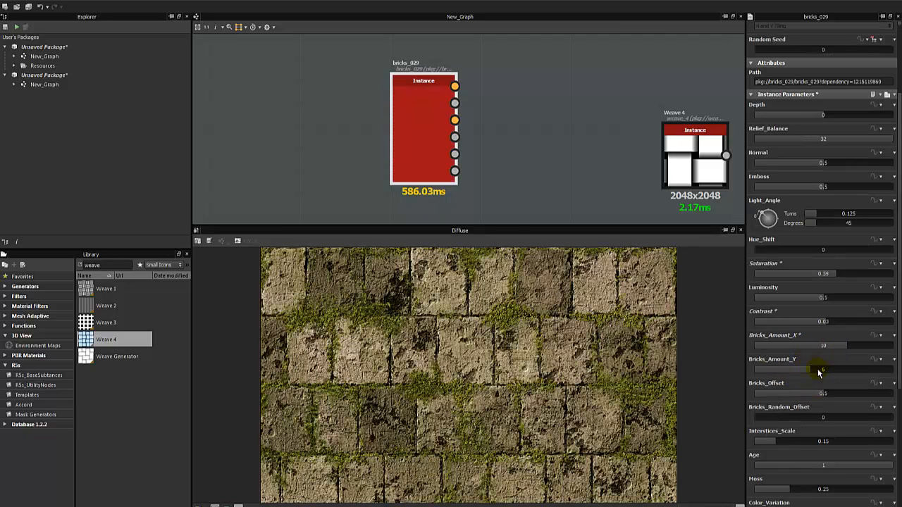
{"action": "left_click_drag", "start_coordinate": [815, 369], "coordinate": [782, 376]}
{"action": "scroll", "coordinate": [791, 372], "scroll_direction": "down", "scroll_amount": 2}
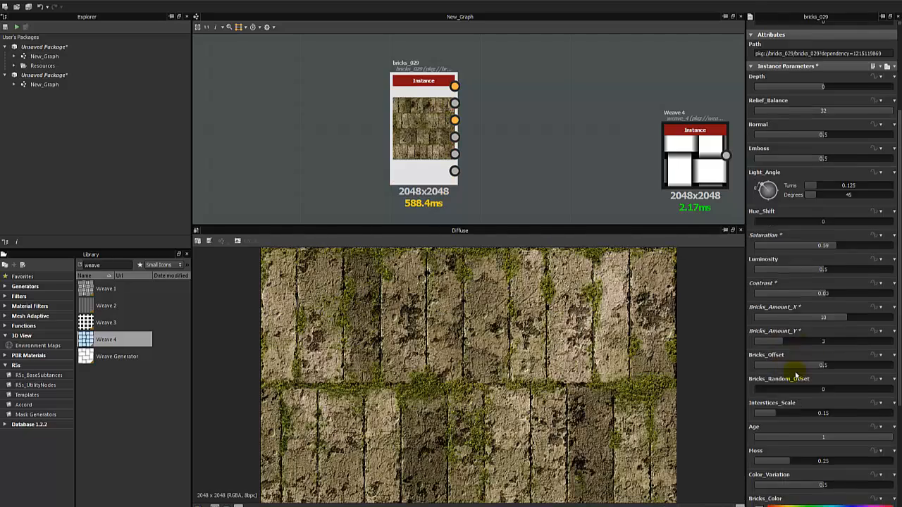
{"action": "scroll", "coordinate": [493, 366], "scroll_direction": "down", "scroll_amount": 3}
{"action": "scroll", "coordinate": [513, 359], "scroll_direction": "up", "scroll_amount": 2}
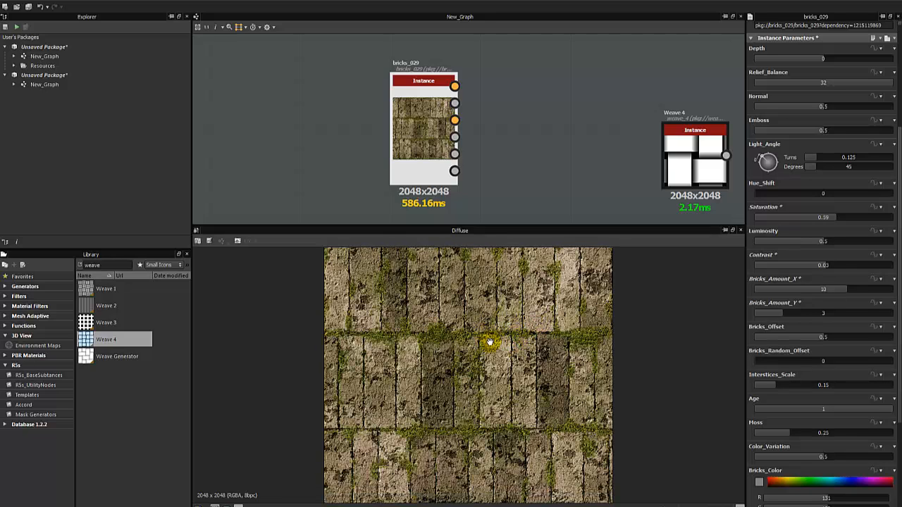
{"action": "scroll", "coordinate": [479, 363], "scroll_direction": "up", "scroll_amount": 4}
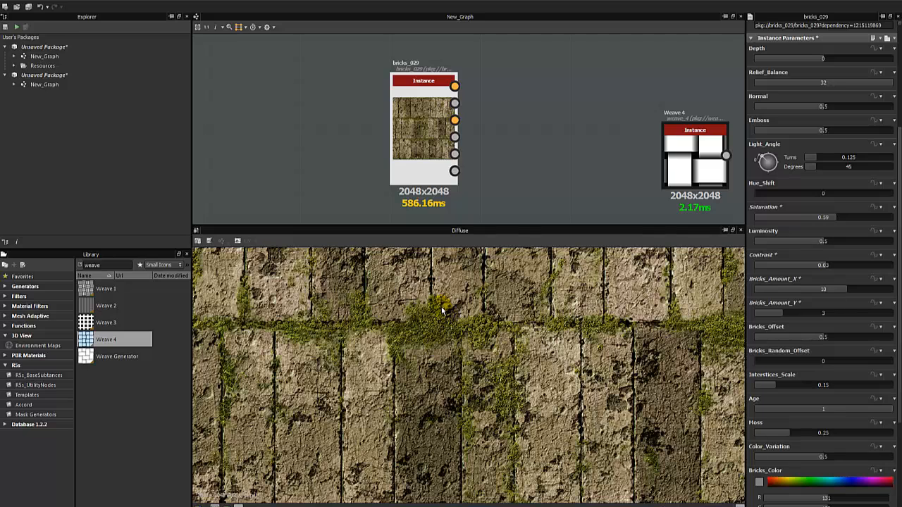
Fit the Diffuse preview and lower Age from 1 to 0.16 for cleaner bricks.
{"action": "key", "text": "f"}
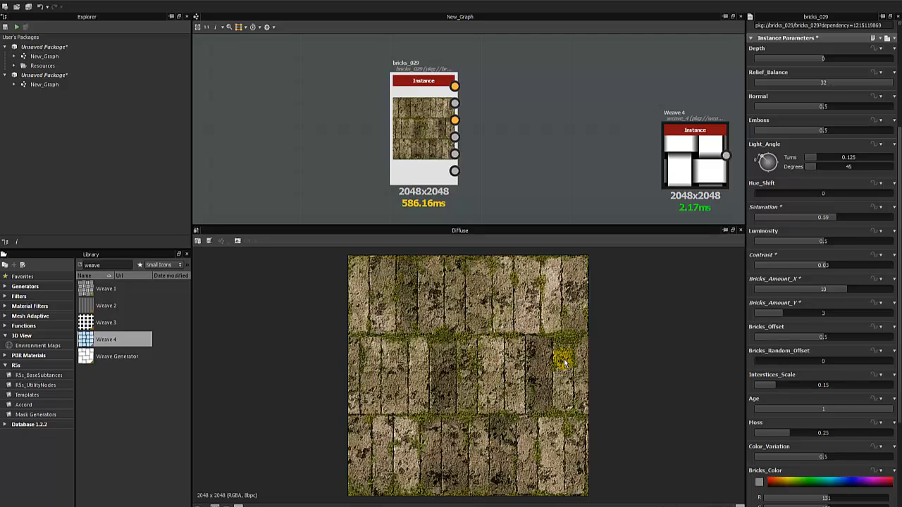
{"action": "left_click", "coordinate": [867, 409]}
{"action": "left_click", "coordinate": [818, 414]}
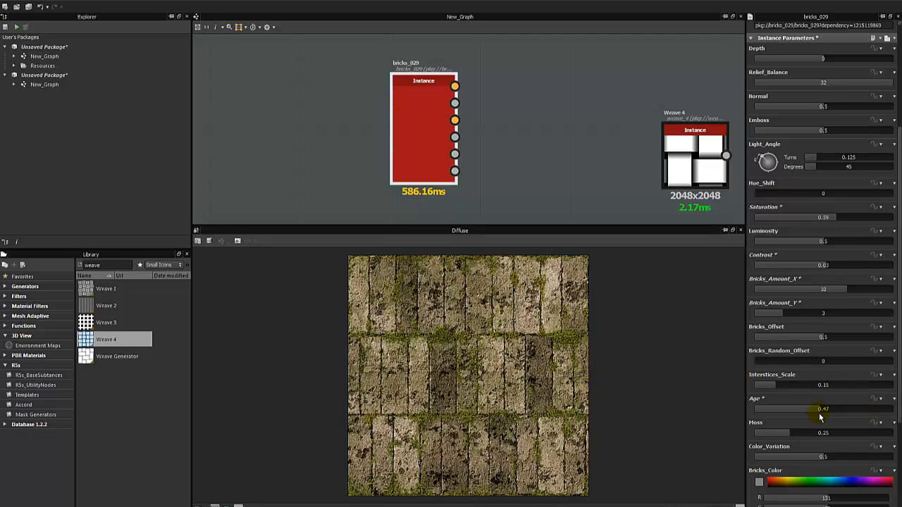
{"action": "left_click_drag", "start_coordinate": [818, 417], "coordinate": [775, 419]}
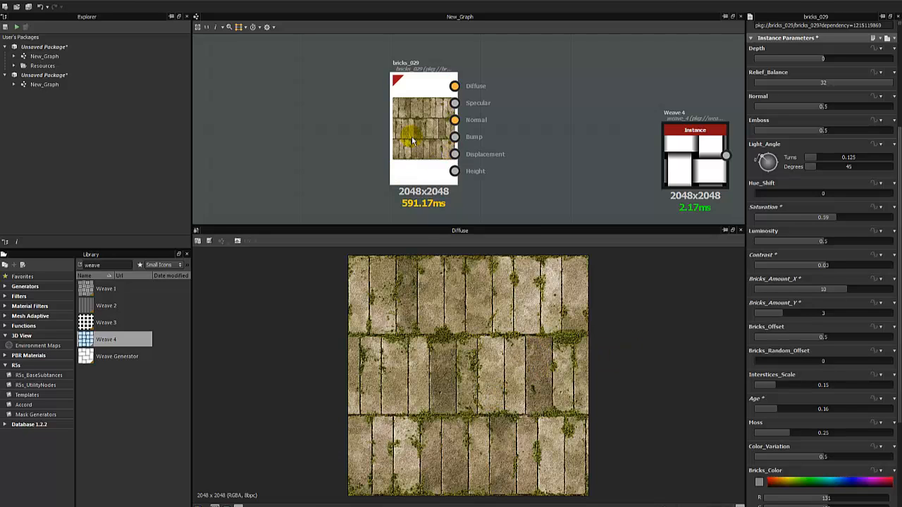
Raise bricks_029 Age to 0.77 to bring the dirt back.
{"action": "middle_click_drag", "start_coordinate": [420, 118], "coordinate": [409, 106]}
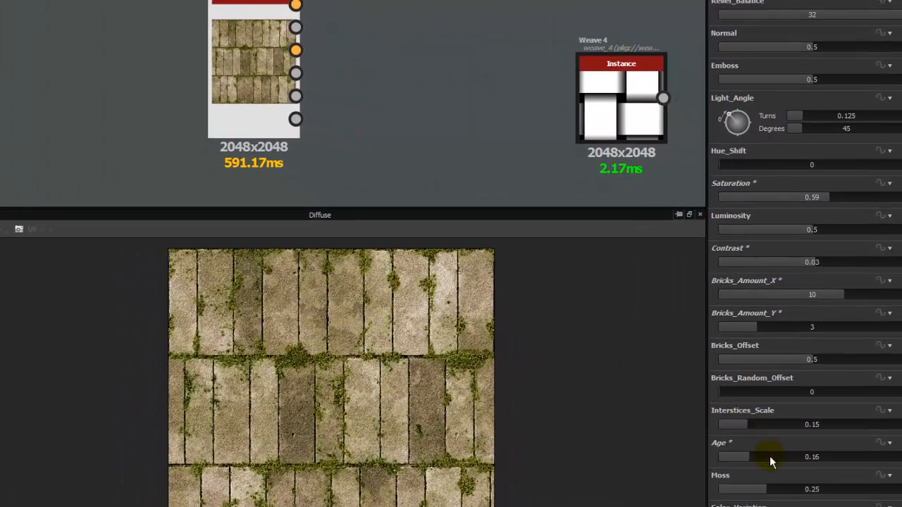
{"action": "left_click_drag", "start_coordinate": [769, 456], "coordinate": [862, 452]}
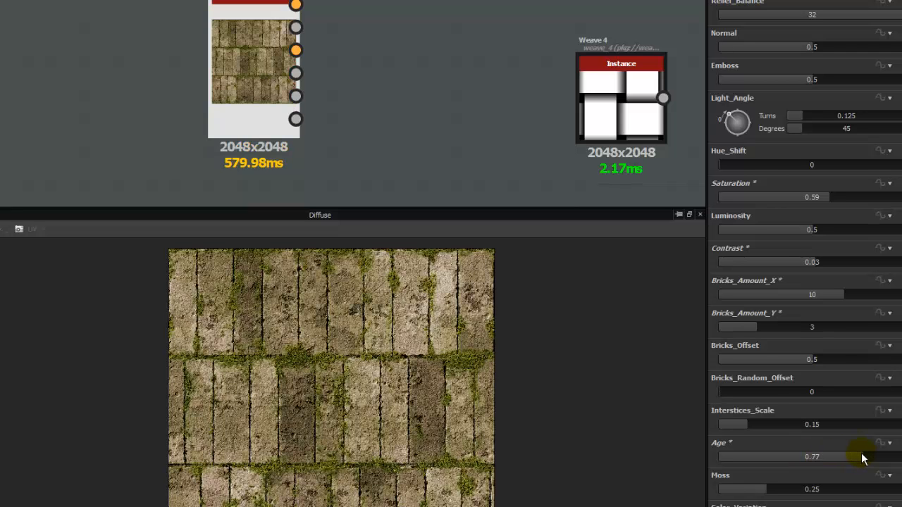
{"action": "left_click_drag", "start_coordinate": [254, 64], "coordinate": [272, 67]}
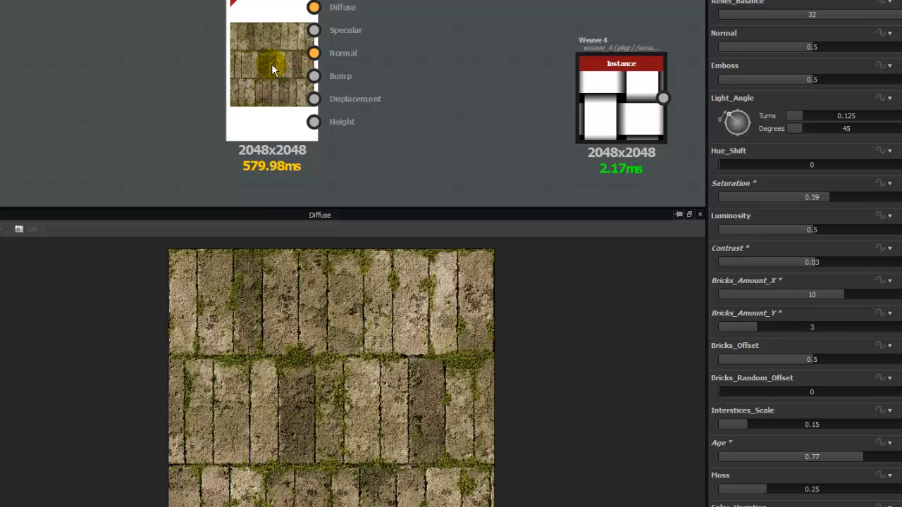
{"action": "scroll", "coordinate": [380, 381], "scroll_direction": "up", "scroll_amount": 3}
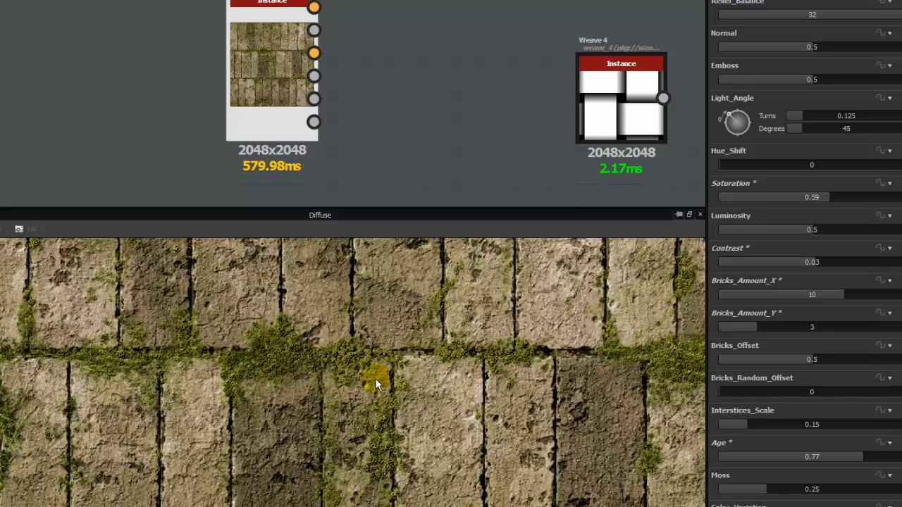
{"action": "scroll", "coordinate": [484, 373], "scroll_direction": "down", "scroll_amount": 3}
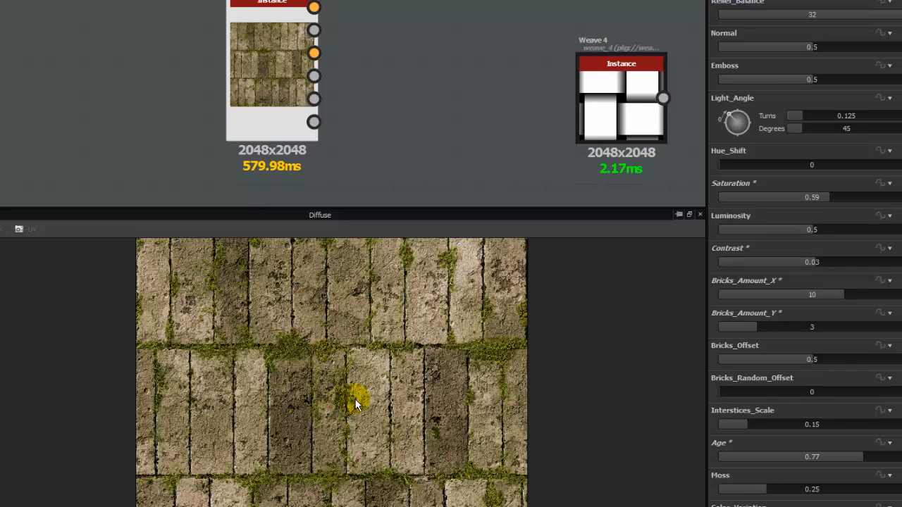
Move the bricks node left and give the node graph more room above the preview.
{"action": "left_click_drag", "start_coordinate": [260, 64], "coordinate": [150, 75]}
{"action": "left_click", "coordinate": [413, 65]}
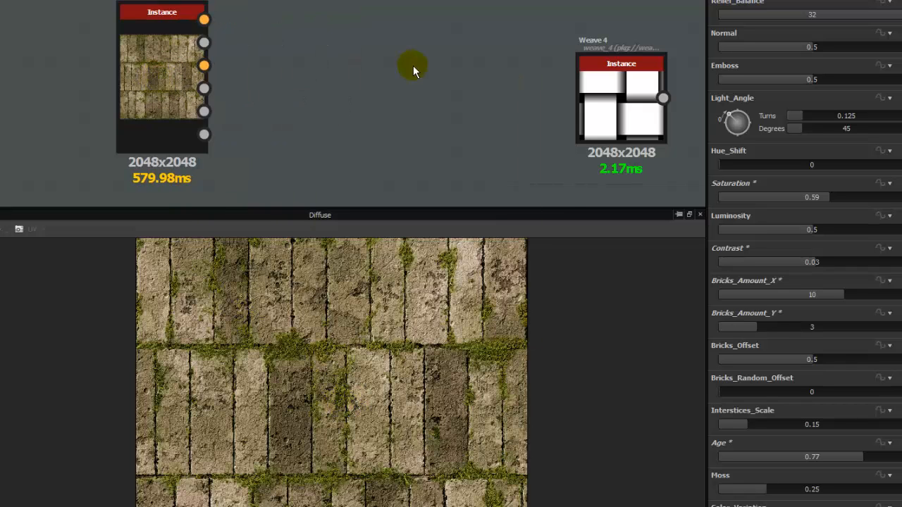
{"action": "middle_click_drag", "start_coordinate": [470, 74], "coordinate": [346, 66]}
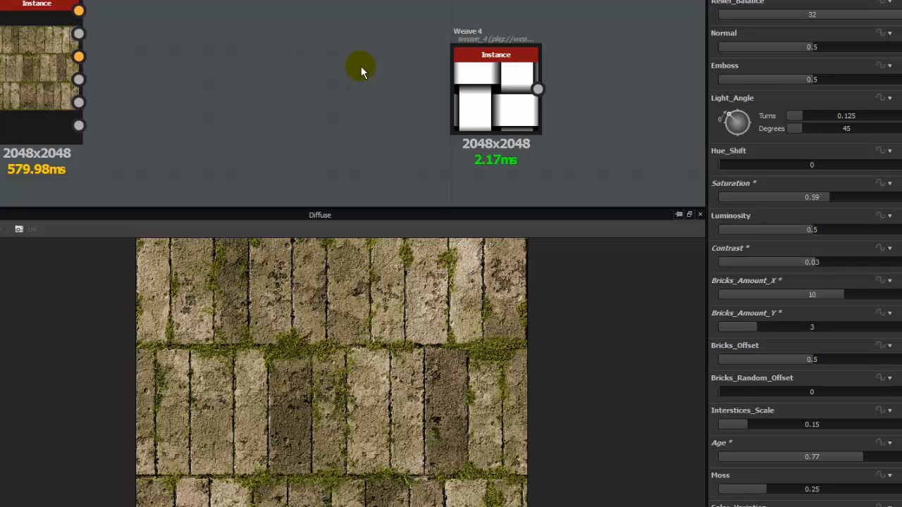
{"action": "left_click_drag", "start_coordinate": [24, 51], "coordinate": [116, 51]}
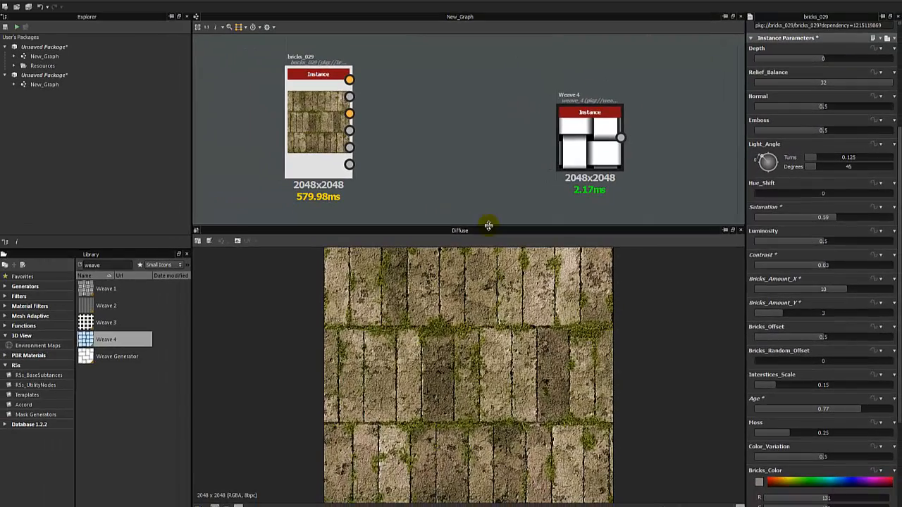
{"action": "left_click_drag", "start_coordinate": [396, 213], "coordinate": [392, 256]}
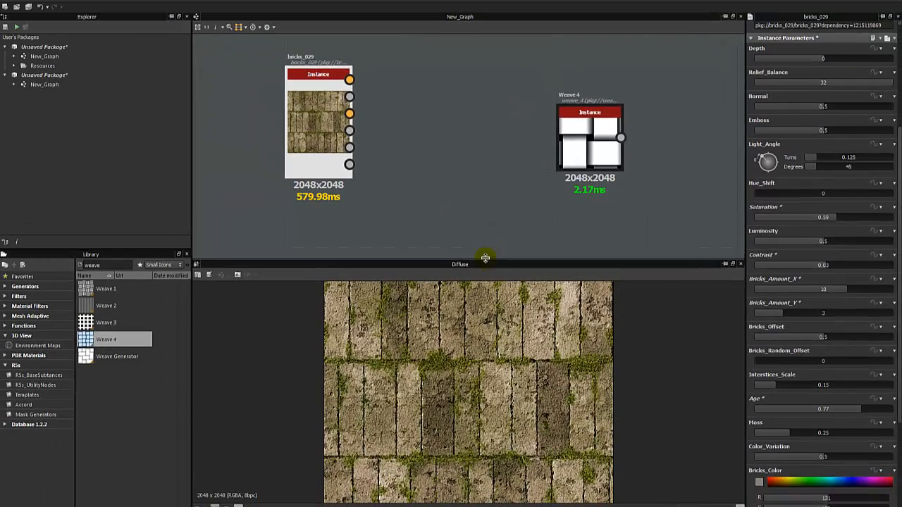
{"action": "left_click", "coordinate": [358, 188]}
{"action": "middle_click_drag", "start_coordinate": [356, 189], "coordinate": [345, 191]}
Rearrange the nodes so Weave 4 sits next to Metal Edge Wear.
{"action": "middle_click_drag", "start_coordinate": [445, 207], "coordinate": [325, 221]}
{"action": "scroll", "coordinate": [325, 221], "scroll_direction": "down", "scroll_amount": 4}
{"action": "left_click_drag", "start_coordinate": [356, 237], "coordinate": [429, 175]}
{"action": "left_click", "coordinate": [359, 212]}
{"action": "left_click_drag", "start_coordinate": [261, 202], "coordinate": [238, 131]}
{"action": "left_click", "coordinate": [288, 171]}
{"action": "left_click", "coordinate": [338, 172]}
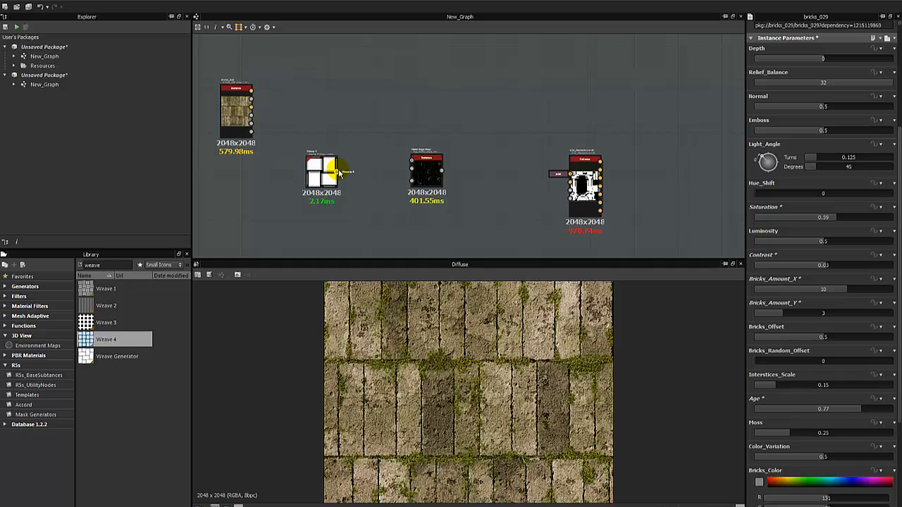
{"action": "mouse_move", "coordinate": [335, 173]}
{"action": "left_mouse_down"}
{"action": "mouse_move", "coordinate": [352, 169]}
{"action": "mouse_move", "coordinate": [326, 176]}
{"action": "left_mouse_up"}
{"action": "scroll", "coordinate": [367, 172], "scroll_direction": "up", "scroll_amount": 3}
{"action": "left_click", "coordinate": [362, 181]}
Center Weave 4 and display it in the 2D view and parameters.
{"action": "middle_click_drag", "start_coordinate": [444, 166], "coordinate": [485, 151]}
{"action": "left_click", "coordinate": [435, 177]}
{"action": "double_click", "coordinate": [388, 155]}
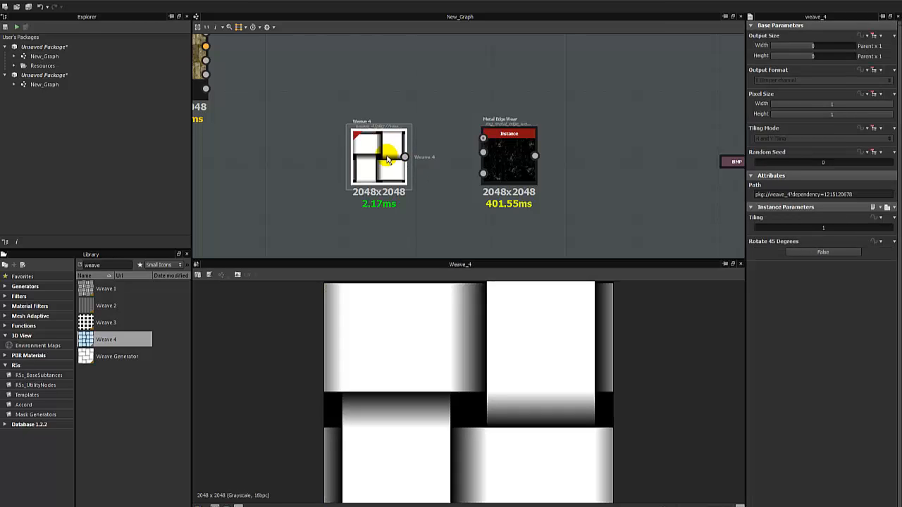
{"action": "middle_click_drag", "start_coordinate": [262, 106], "coordinate": [362, 124]}
{"action": "double_click", "coordinate": [380, 174]}
{"action": "double_click", "coordinate": [426, 178]}
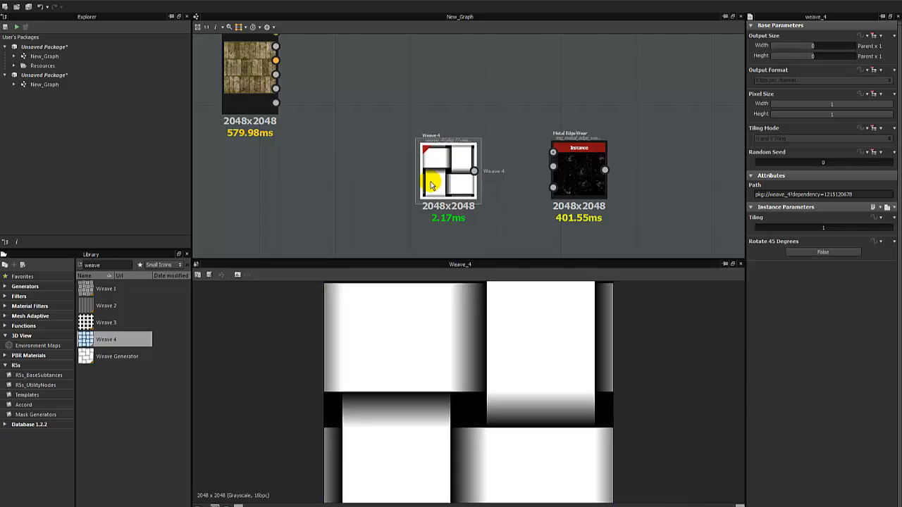
Raise Weave 4 Tiling to 9 and add a Weave Generator node from the Library.
{"action": "left_click", "coordinate": [778, 228]}
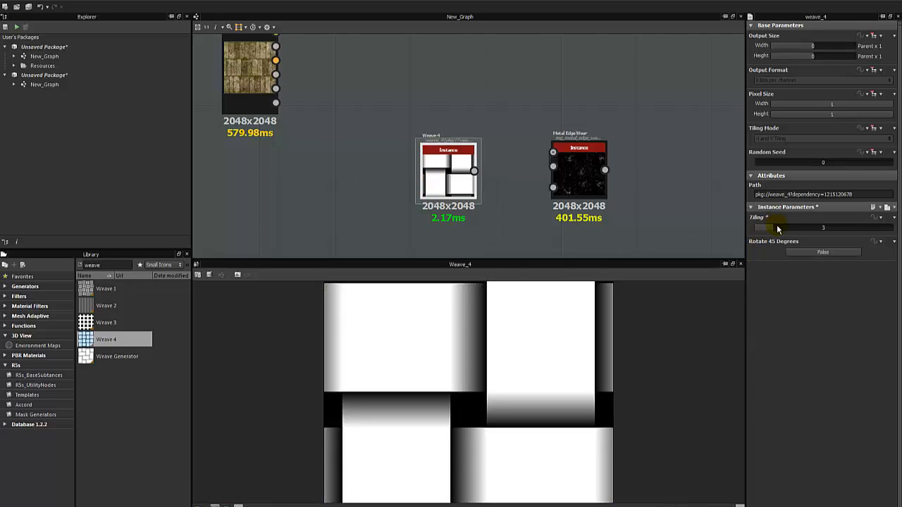
{"action": "left_click_drag", "start_coordinate": [778, 228], "coordinate": [829, 229]}
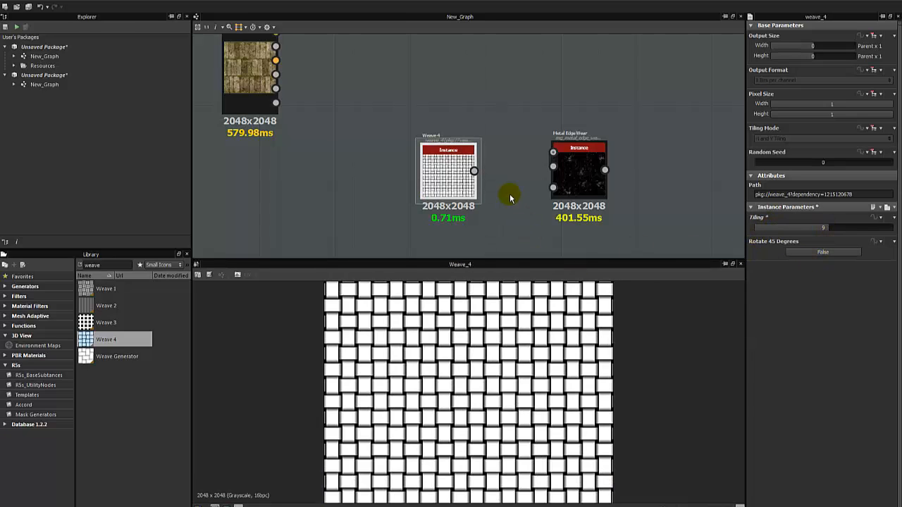
{"action": "left_click", "coordinate": [127, 359]}
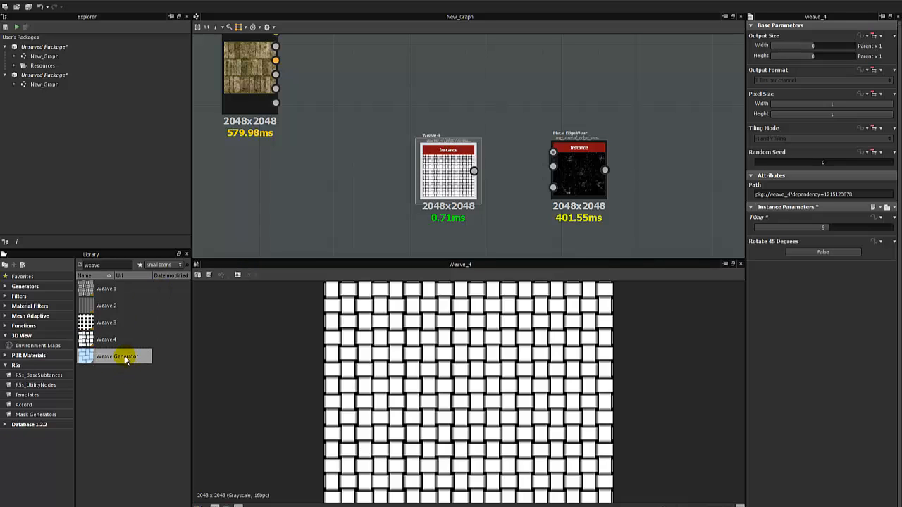
{"action": "left_click_drag", "start_coordinate": [127, 359], "coordinate": [387, 192]}
Delete Weave 4 and show the Weave Generator in the 2D view.
{"action": "left_click", "coordinate": [440, 182]}
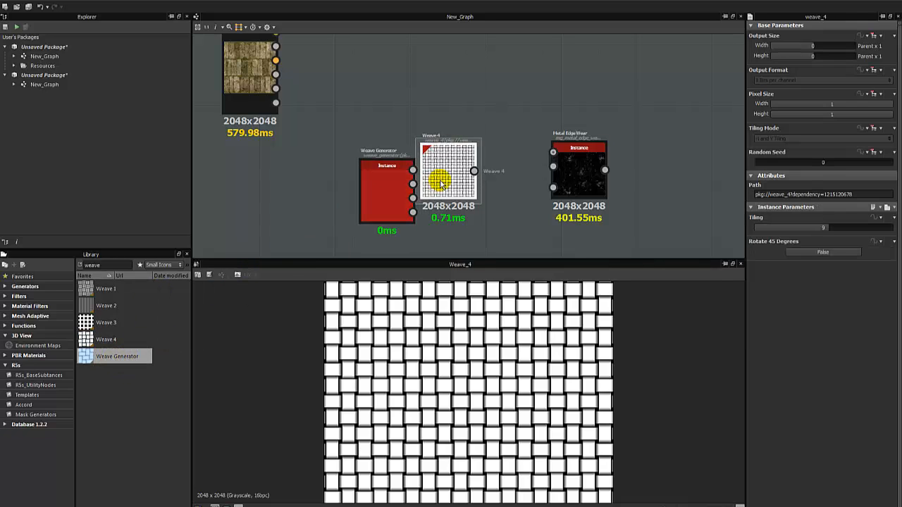
{"action": "key", "text": "Delete"}
{"action": "double_click", "coordinate": [378, 197]}
{"action": "left_click_drag", "start_coordinate": [378, 201], "coordinate": [421, 167]}
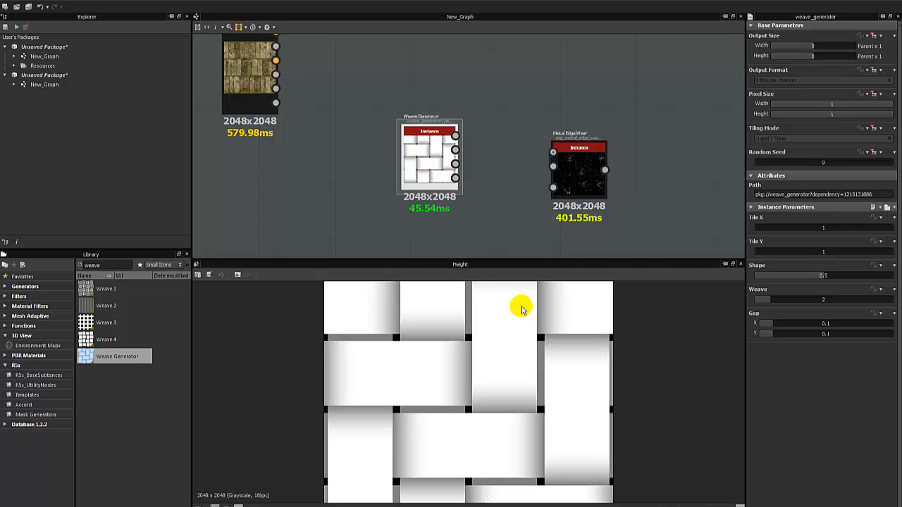
Set Weave Generator Tile X to 5, raise Tile Y, and set Weave to 3.
{"action": "left_click", "coordinate": [780, 228]}
{"action": "left_click_drag", "start_coordinate": [782, 252], "coordinate": [803, 251]}
{"action": "scroll", "coordinate": [447, 358], "scroll_direction": "down", "scroll_amount": 3}
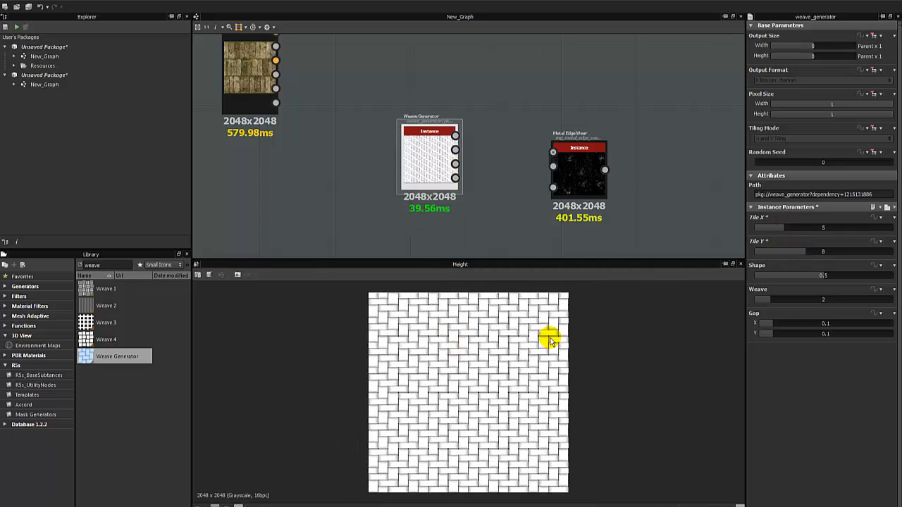
{"action": "left_click_drag", "start_coordinate": [800, 301], "coordinate": [765, 310]}
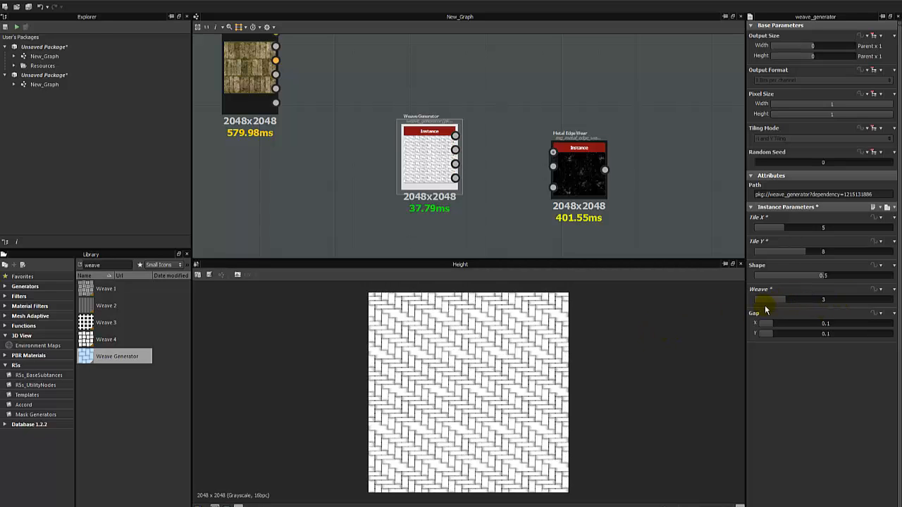
{"action": "scroll", "coordinate": [457, 348], "scroll_direction": "up", "scroll_amount": 2}
{"action": "scroll", "coordinate": [497, 378], "scroll_direction": "up", "scroll_amount": 1}
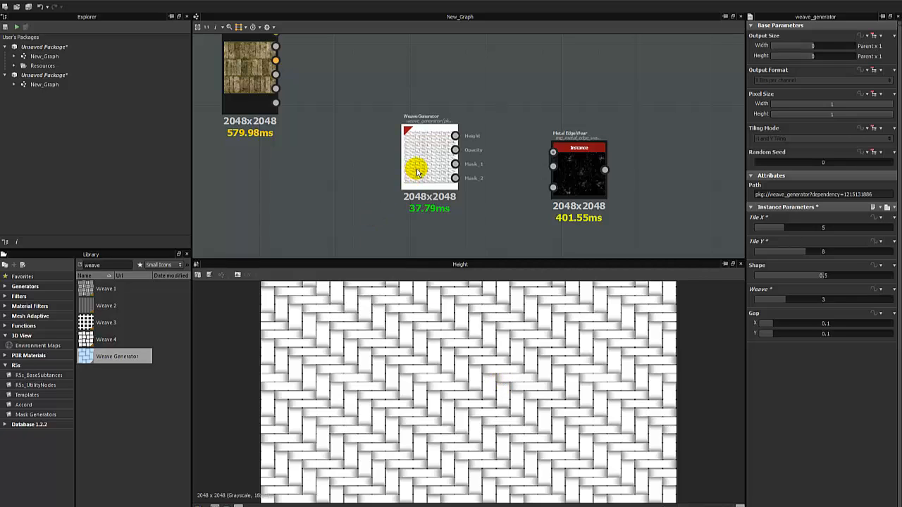
{"action": "left_click_drag", "start_coordinate": [416, 165], "coordinate": [426, 182]}
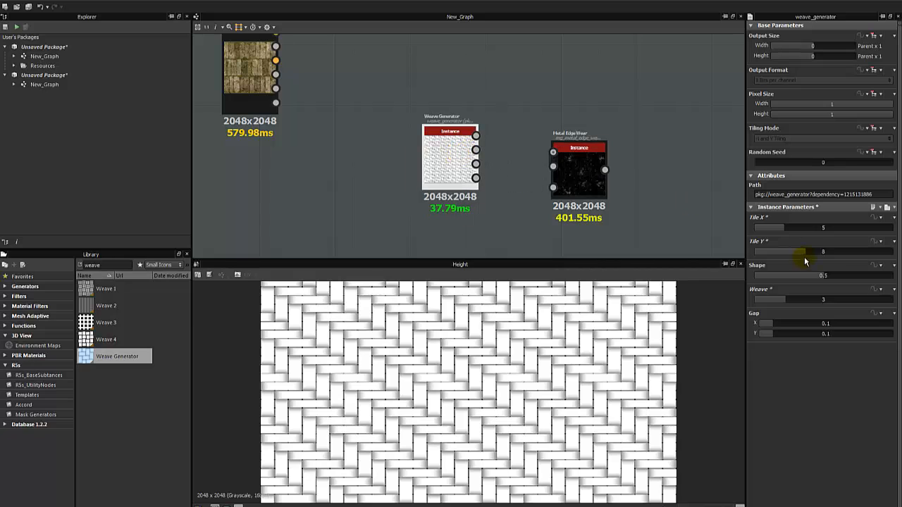
Fine-tune Tile Y from 8 to 5, then 6, and fit the Height preview.
{"action": "left_click_drag", "start_coordinate": [796, 255], "coordinate": [782, 252]}
{"action": "key", "text": "f"}
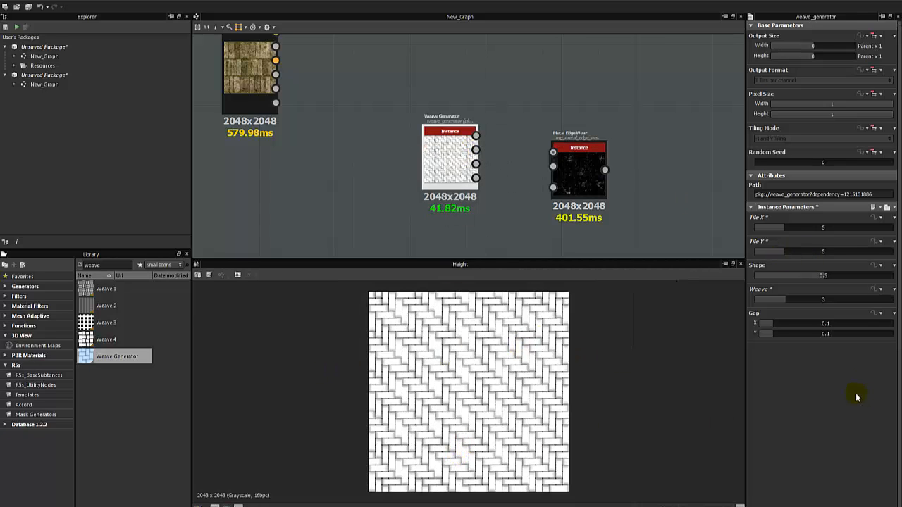
{"action": "left_click_drag", "start_coordinate": [796, 253], "coordinate": [776, 260]}
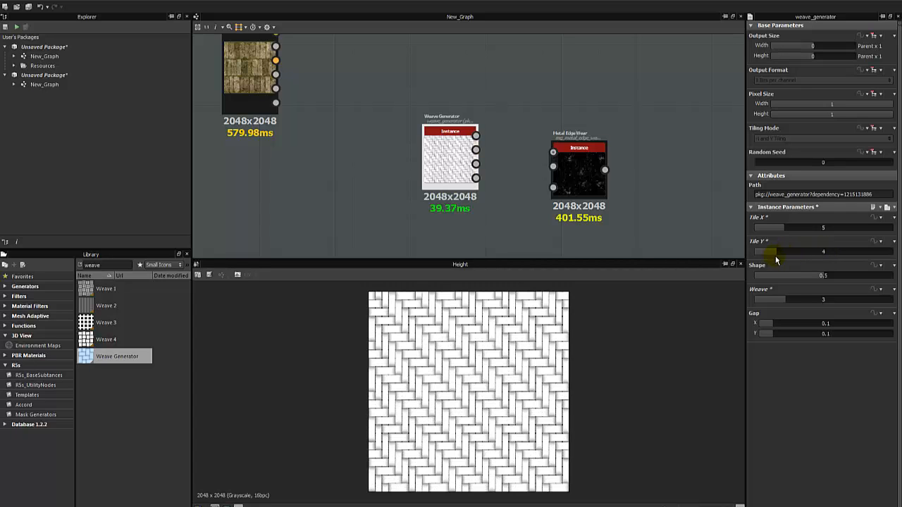
{"action": "scroll", "coordinate": [624, 346], "scroll_direction": "up", "scroll_amount": 3}
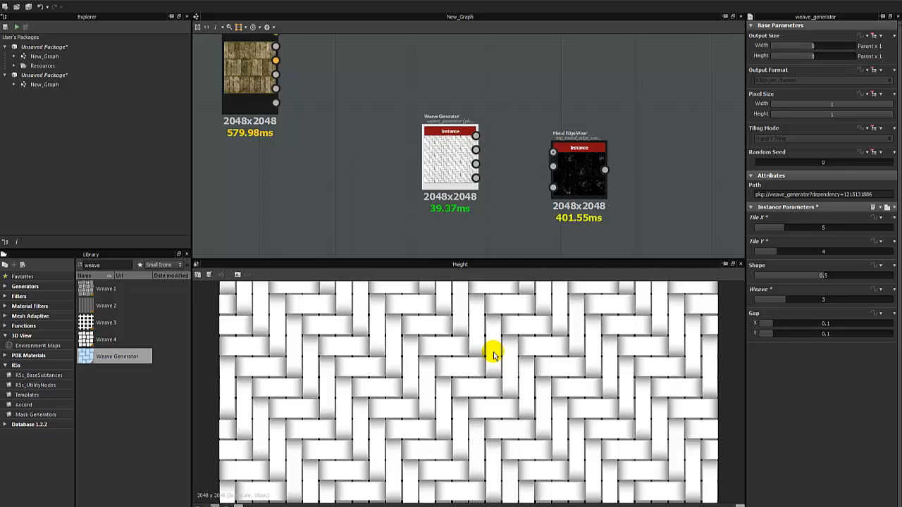
{"action": "scroll", "coordinate": [493, 354], "scroll_direction": "down", "scroll_amount": 3}
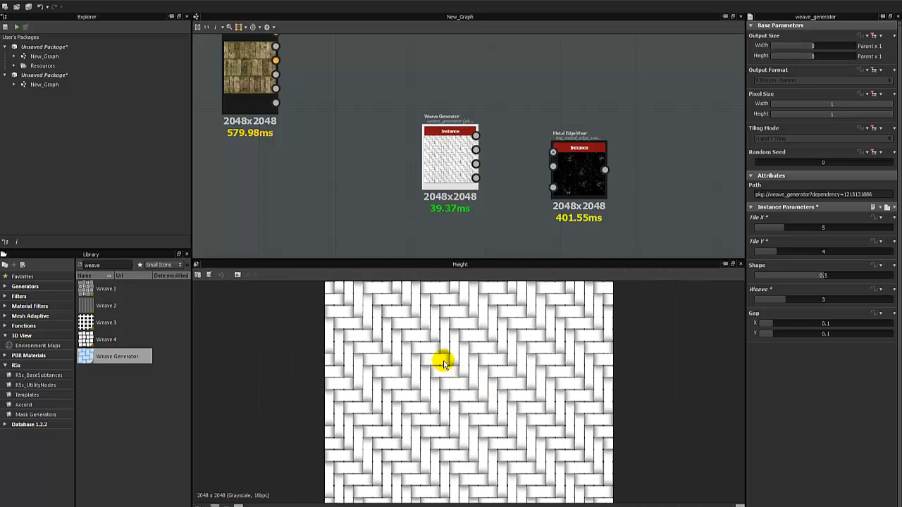
{"action": "scroll", "coordinate": [441, 364], "scroll_direction": "up", "scroll_amount": 3}
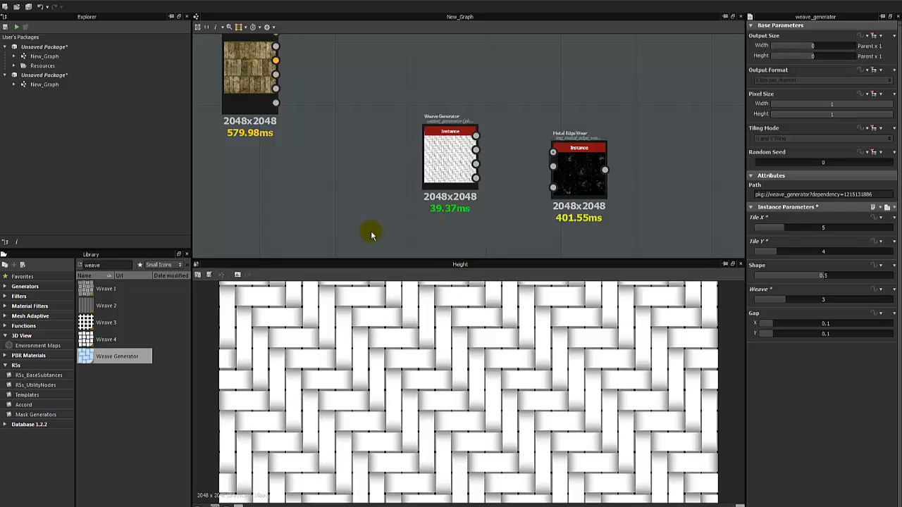
{"action": "scroll", "coordinate": [345, 223], "scroll_direction": "down", "scroll_amount": 2}
{"action": "middle_click_drag", "start_coordinate": [345, 222], "coordinate": [369, 135]}
Add a new 2048 bitmap node from a new resource beside the Weave Generator.
{"action": "right_click", "coordinate": [369, 134]}
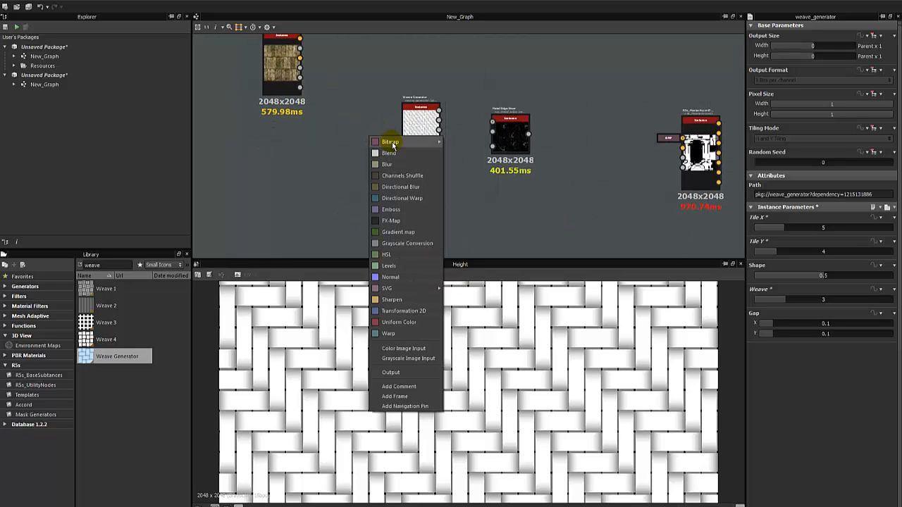
{"action": "mouse_move", "coordinate": [409, 142]}
{"action": "left_click", "coordinate": [499, 143]}
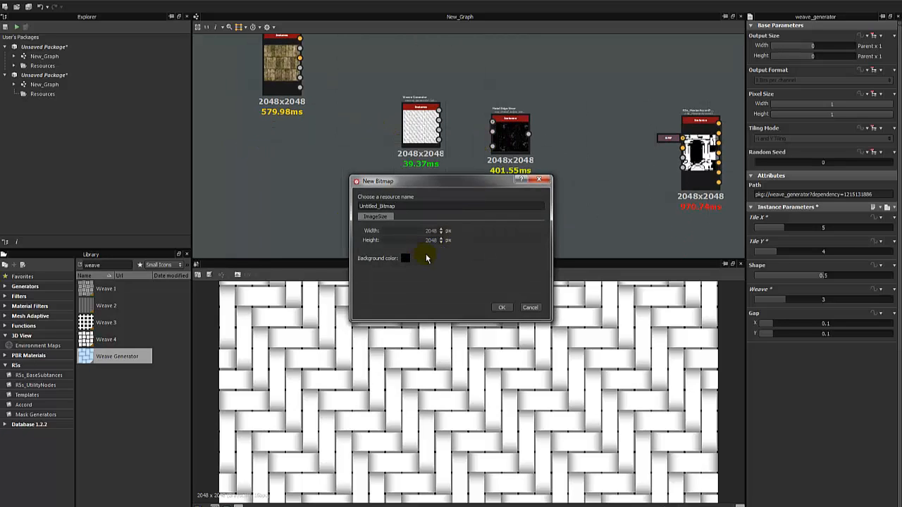
{"action": "left_click", "coordinate": [501, 309]}
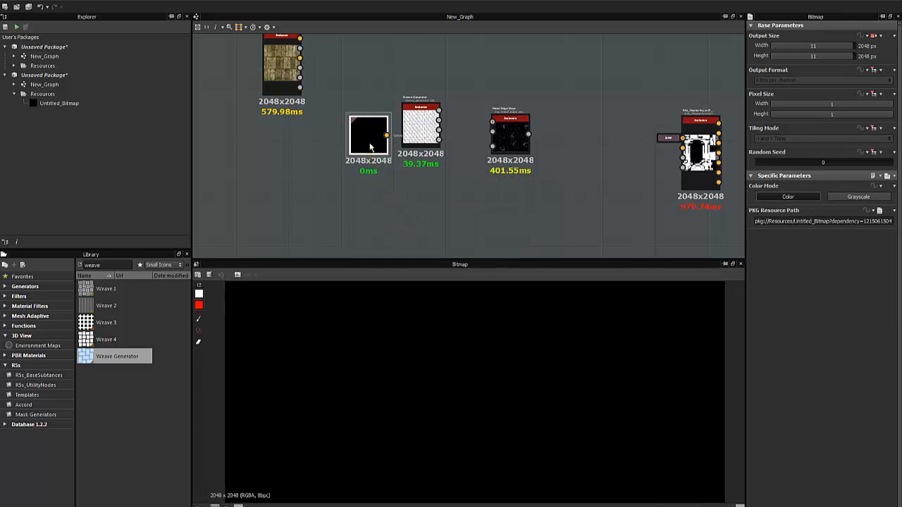
{"action": "left_click_drag", "start_coordinate": [383, 184], "coordinate": [396, 223]}
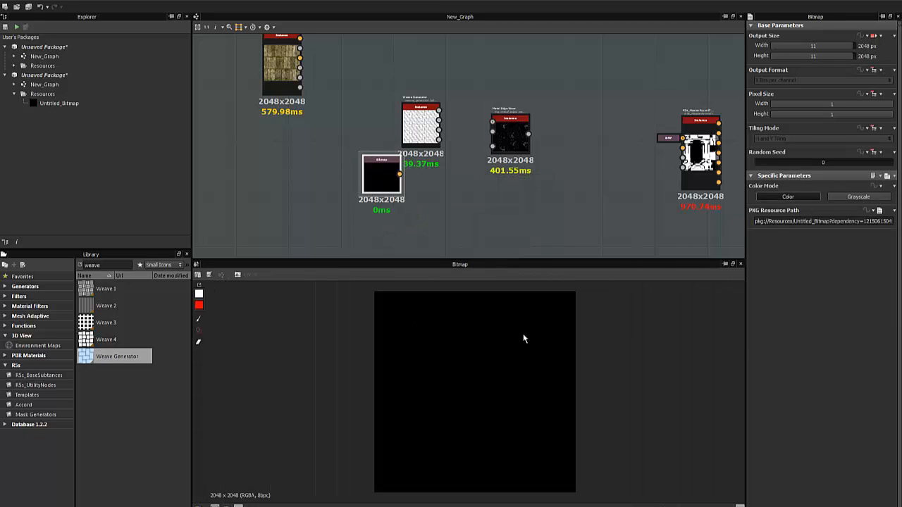
Paint a test brush stroke on Untitled_Bitmap, then undo it.
{"action": "left_click", "coordinate": [199, 319]}
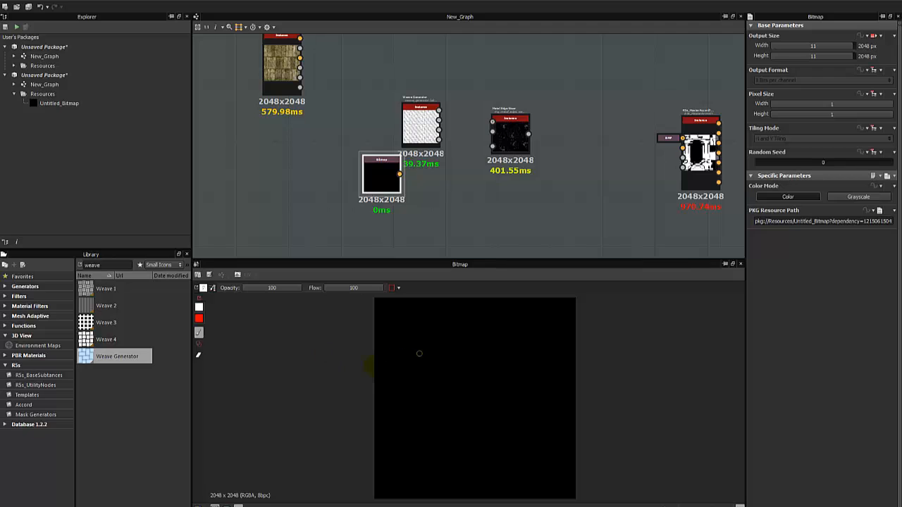
{"action": "mouse_move", "coordinate": [420, 353]}
{"action": "left_mouse_down"}
{"action": "mouse_move", "coordinate": [345, 375]}
{"action": "mouse_move", "coordinate": [381, 401]}
{"action": "mouse_move", "coordinate": [350, 459]}
{"action": "mouse_move", "coordinate": [387, 472]}
{"action": "left_mouse_up"}
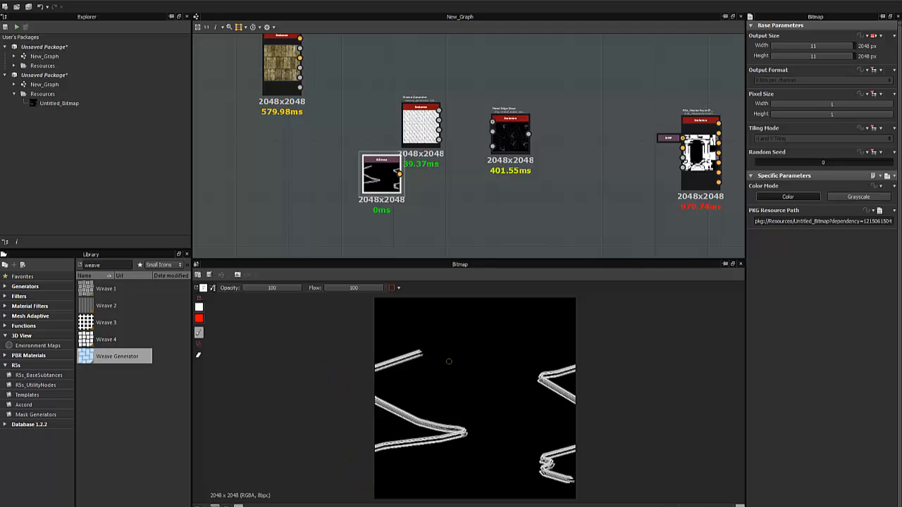
{"action": "key", "text": "ctrl+z"}
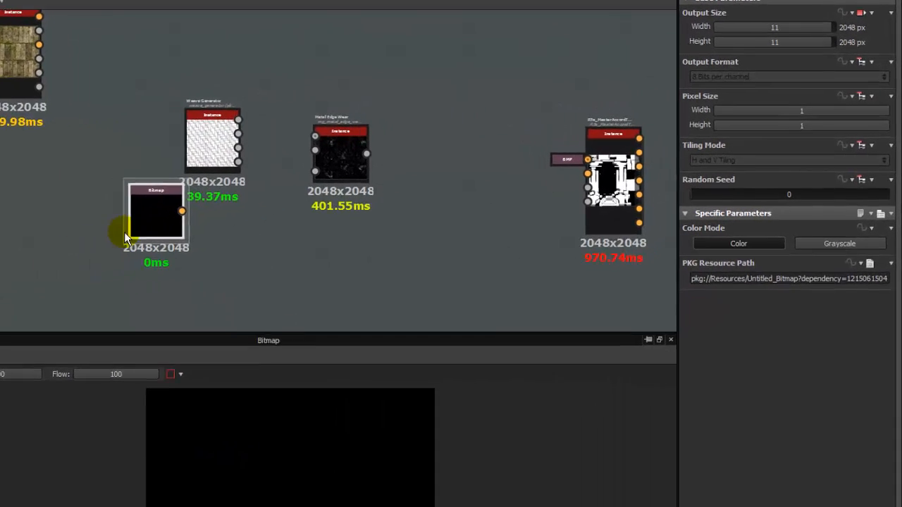
Delete the bitmap node and move the Weave Generator to the top of the graph.
{"action": "key", "text": "Delete"}
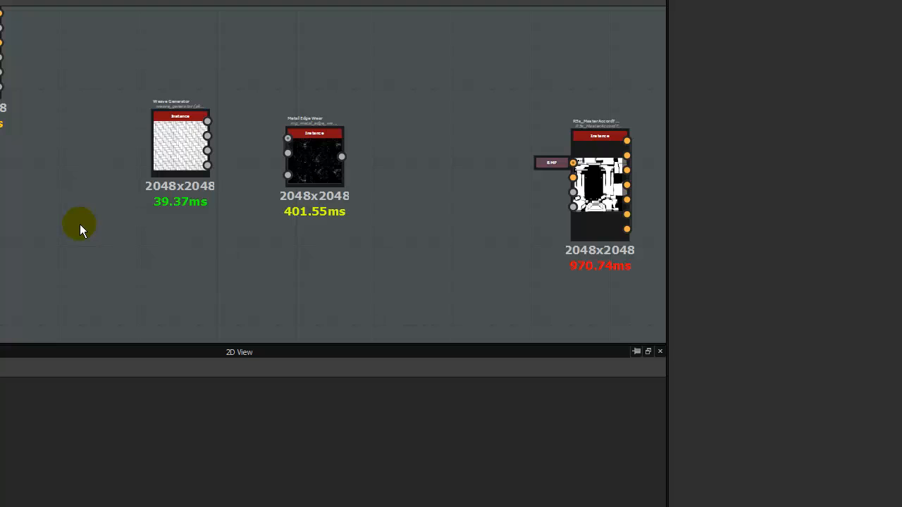
{"action": "double_click", "coordinate": [175, 152]}
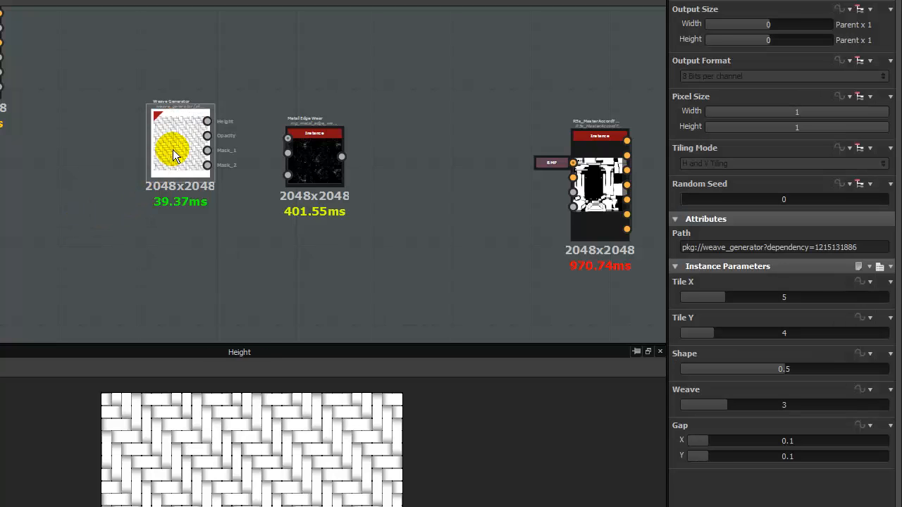
{"action": "left_click_drag", "start_coordinate": [181, 145], "coordinate": [187, 174]}
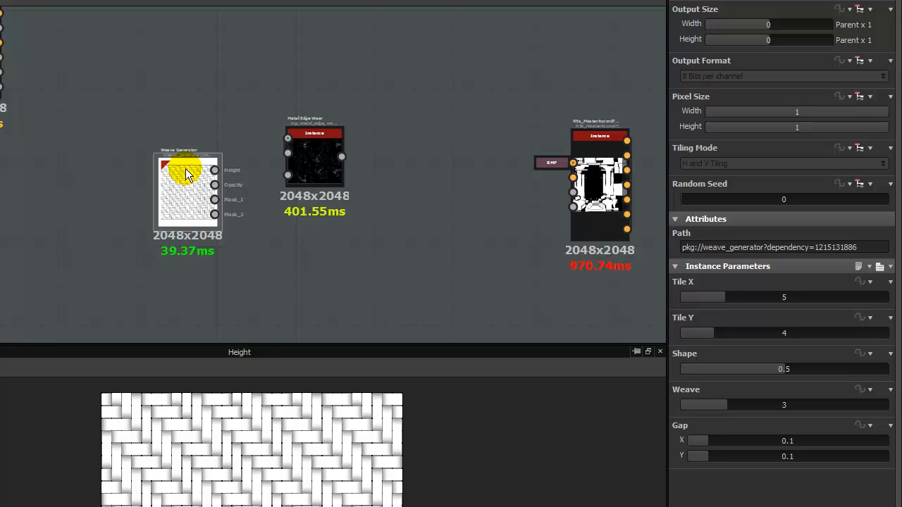
{"action": "mouse_move", "coordinate": [186, 174]}
{"action": "left_mouse_down"}
{"action": "mouse_move", "coordinate": [251, 133]}
{"action": "mouse_move", "coordinate": [205, 156]}
{"action": "mouse_move", "coordinate": [198, 174]}
{"action": "left_mouse_up"}
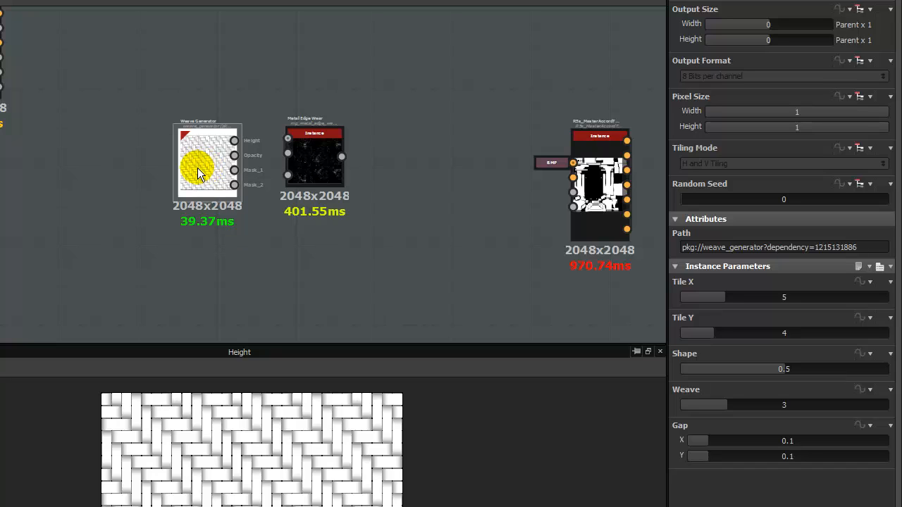
{"action": "left_click_drag", "start_coordinate": [197, 174], "coordinate": [90, 62]}
Preview Metal Edge Wear and place it below the Weave Generator.
{"action": "left_click", "coordinate": [304, 150]}
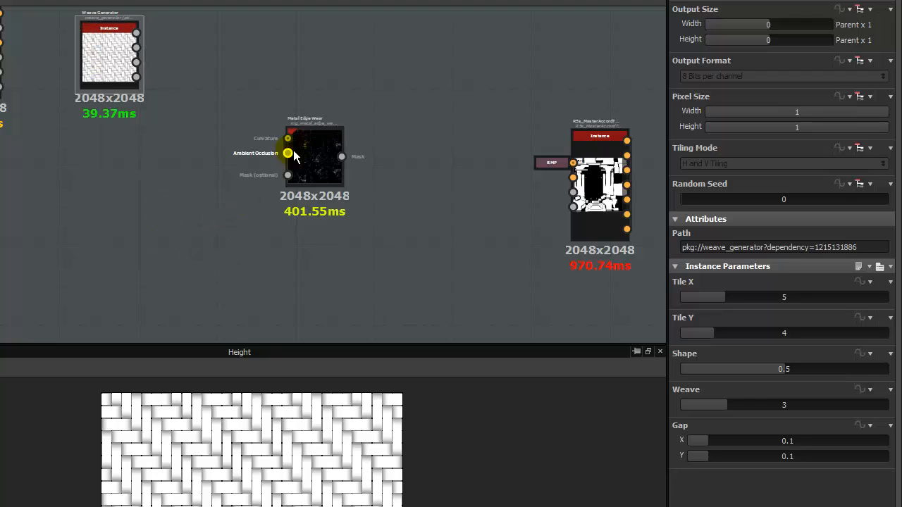
{"action": "left_click_drag", "start_coordinate": [309, 144], "coordinate": [234, 167]}
{"action": "mouse_move", "coordinate": [110, 69]}
{"action": "left_mouse_down"}
{"action": "mouse_move", "coordinate": [106, 83]}
{"action": "mouse_move", "coordinate": [125, 86]}
{"action": "mouse_move", "coordinate": [125, 78]}
{"action": "left_mouse_up"}
{"action": "left_click_drag", "start_coordinate": [236, 180], "coordinate": [218, 189]}
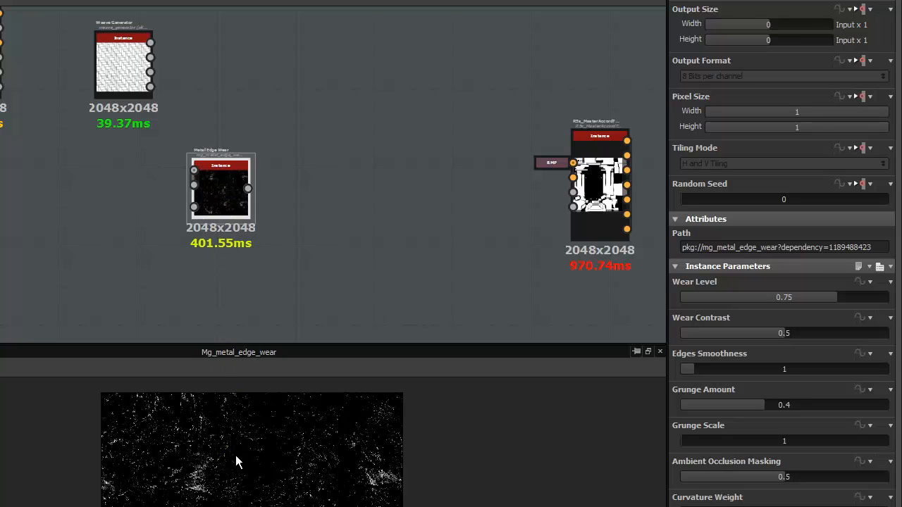
{"action": "scroll", "coordinate": [248, 162], "scroll_direction": "up", "scroll_amount": 3}
{"action": "left_click_drag", "start_coordinate": [196, 186], "coordinate": [230, 166]}
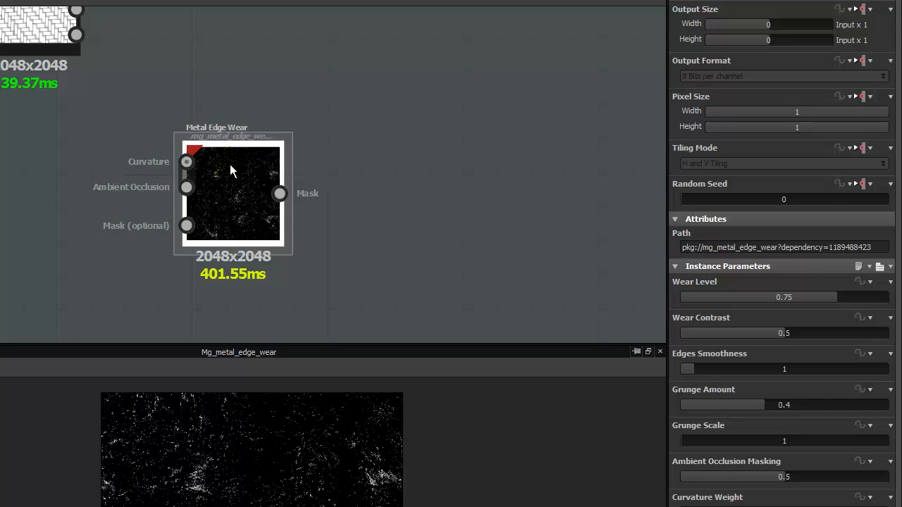
{"action": "scroll", "coordinate": [230, 164], "scroll_direction": "down", "scroll_amount": 3}
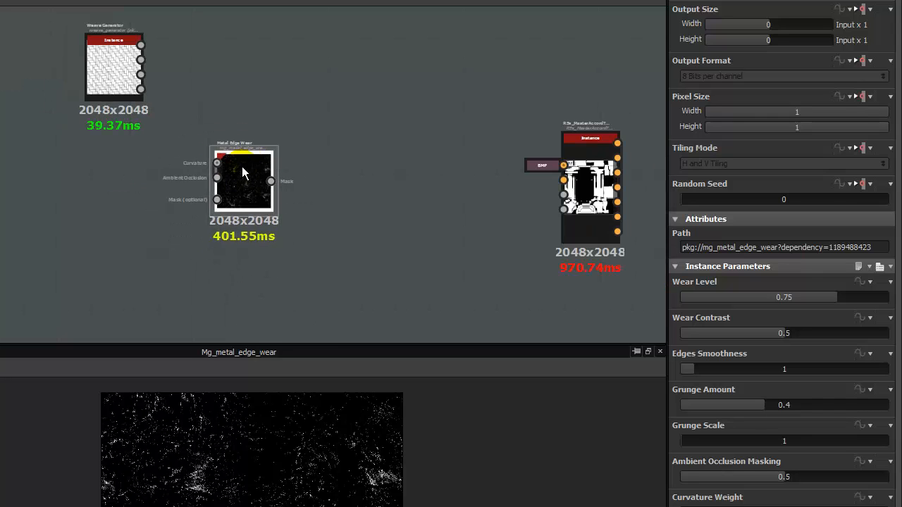
{"action": "left_click_drag", "start_coordinate": [242, 173], "coordinate": [255, 193]}
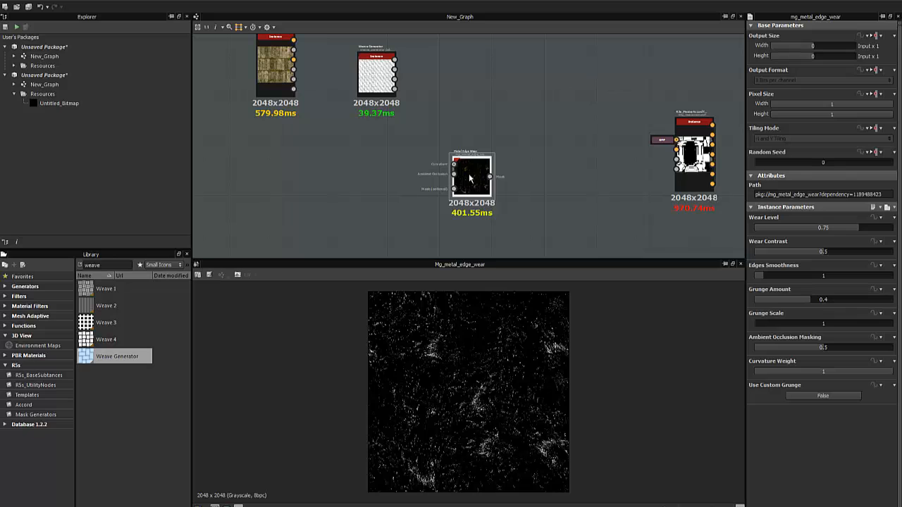
Line up Metal Edge Wear beside Weave Generator and move the R5s node beneath them.
{"action": "left_click_drag", "start_coordinate": [470, 178], "coordinate": [512, 73]}
{"action": "middle_click_drag", "start_coordinate": [574, 188], "coordinate": [434, 200]}
{"action": "left_click_drag", "start_coordinate": [554, 191], "coordinate": [315, 206]}
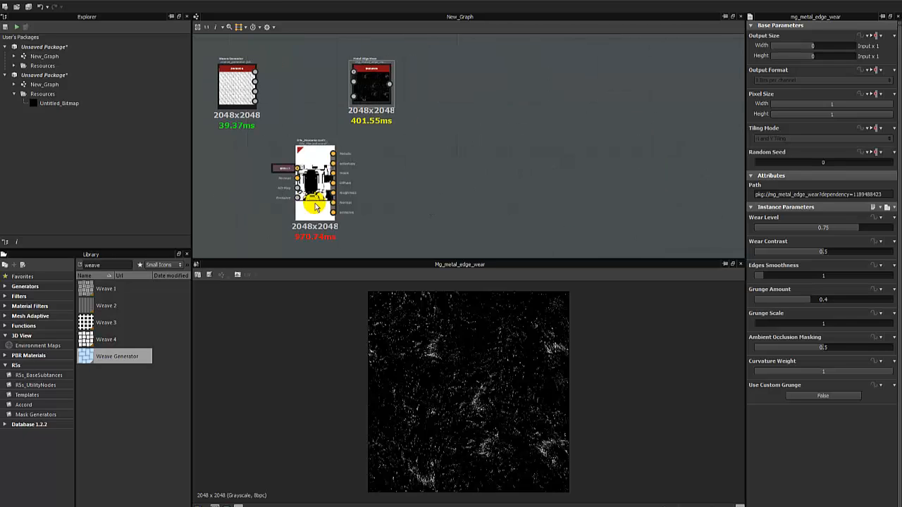
{"action": "middle_click_drag", "start_coordinate": [334, 192], "coordinate": [488, 155]}
{"action": "scroll", "coordinate": [490, 154], "scroll_direction": "down", "scroll_amount": 2}
{"action": "left_click_drag", "start_coordinate": [479, 145], "coordinate": [450, 180]}
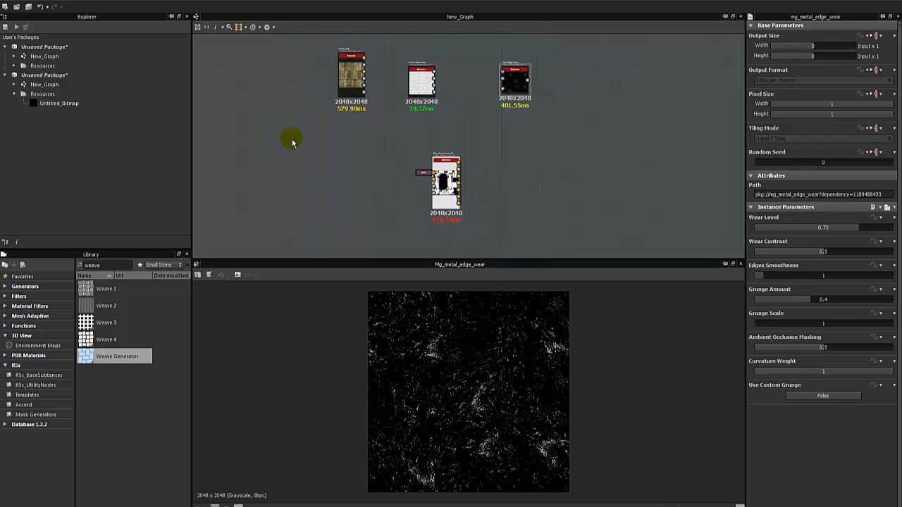
{"action": "left_click_drag", "start_coordinate": [292, 142], "coordinate": [562, 45]}
{"action": "mouse_move", "coordinate": [522, 93]}
{"action": "left_mouse_down"}
{"action": "mouse_move", "coordinate": [532, 81]}
{"action": "mouse_move", "coordinate": [536, 93]}
{"action": "left_mouse_up"}
{"action": "left_click", "coordinate": [478, 190]}
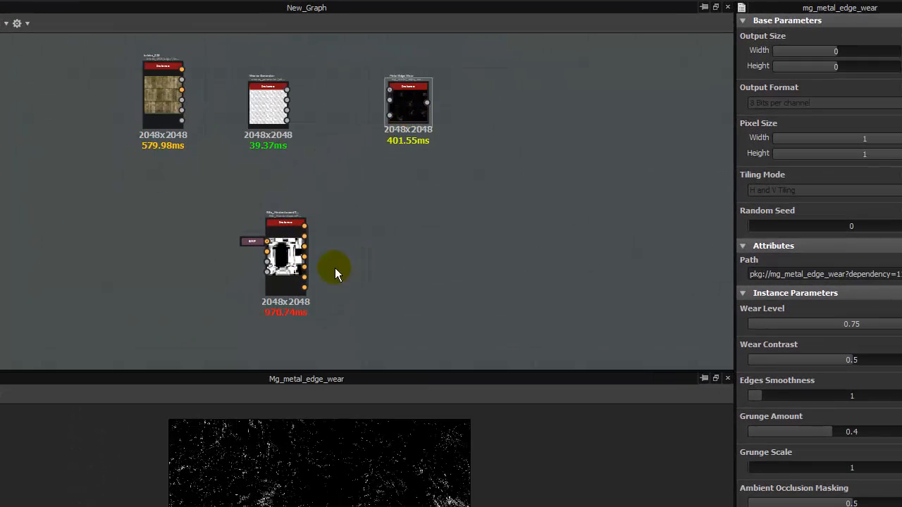
Realign the R5s node, the three upper nodes and the bricks texture node.
{"action": "left_click_drag", "start_coordinate": [293, 236], "coordinate": [329, 243]}
{"action": "left_click", "coordinate": [98, 192]}
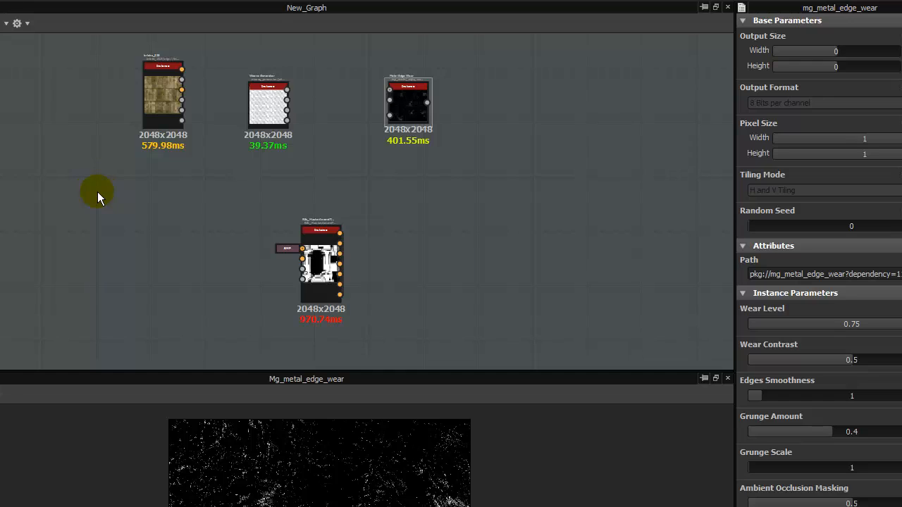
{"action": "left_click_drag", "start_coordinate": [97, 192], "coordinate": [264, 136]}
{"action": "left_click_drag", "start_coordinate": [400, 100], "coordinate": [422, 106]}
{"action": "left_click", "coordinate": [429, 211]}
{"action": "left_click", "coordinate": [178, 160]}
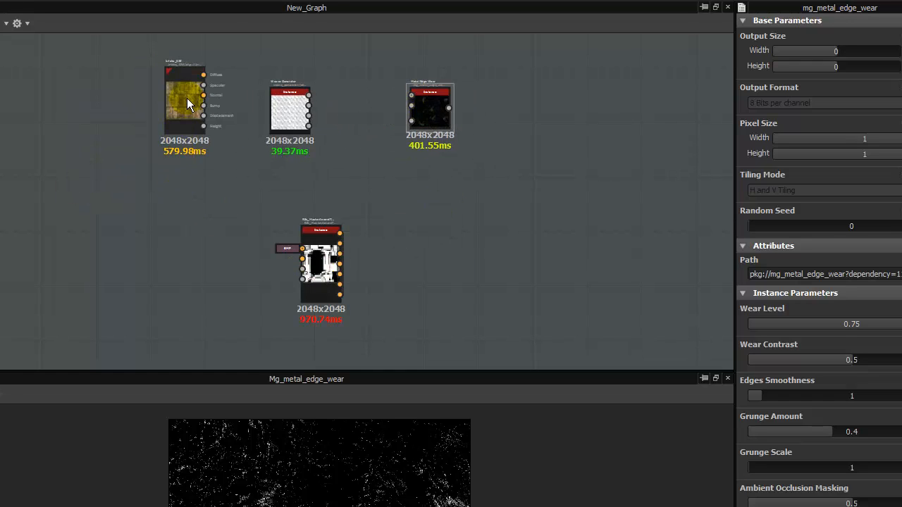
{"action": "left_click_drag", "start_coordinate": [187, 106], "coordinate": [118, 109]}
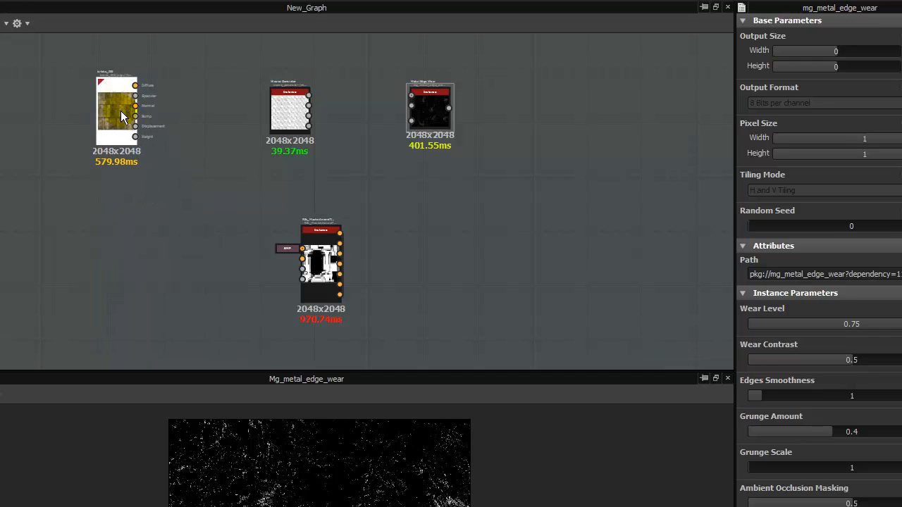
{"action": "left_click_drag", "start_coordinate": [278, 101], "coordinate": [295, 116]}
{"action": "left_click_drag", "start_coordinate": [320, 282], "coordinate": [334, 258]}
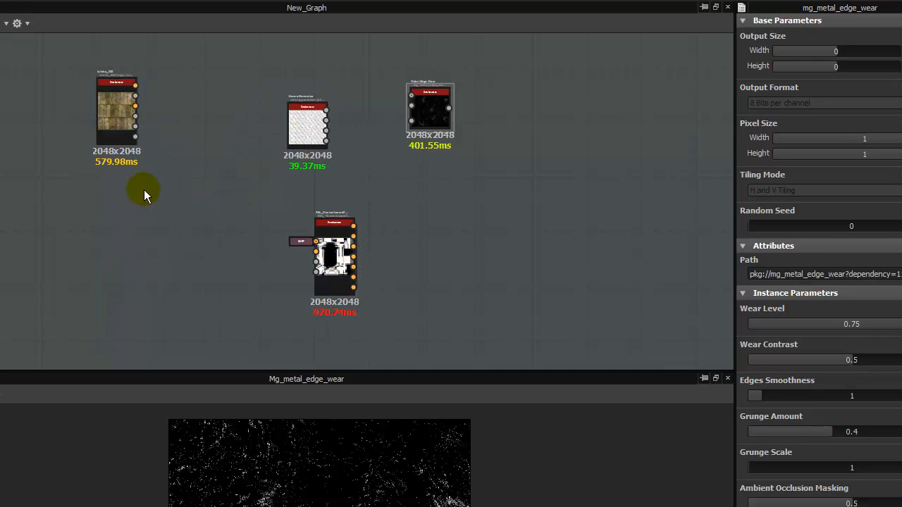
{"action": "left_click_drag", "start_coordinate": [129, 124], "coordinate": [176, 126]}
{"action": "left_click", "coordinate": [239, 240]}
Raise the three upper nodes slightly and place bricks_029 beside the R5s_MasterAccord node.
{"action": "left_click_drag", "start_coordinate": [139, 67], "coordinate": [453, 156]}
{"action": "left_click_drag", "start_coordinate": [428, 107], "coordinate": [428, 95]}
{"action": "left_click", "coordinate": [423, 214]}
{"action": "left_click_drag", "start_coordinate": [338, 233], "coordinate": [315, 232]}
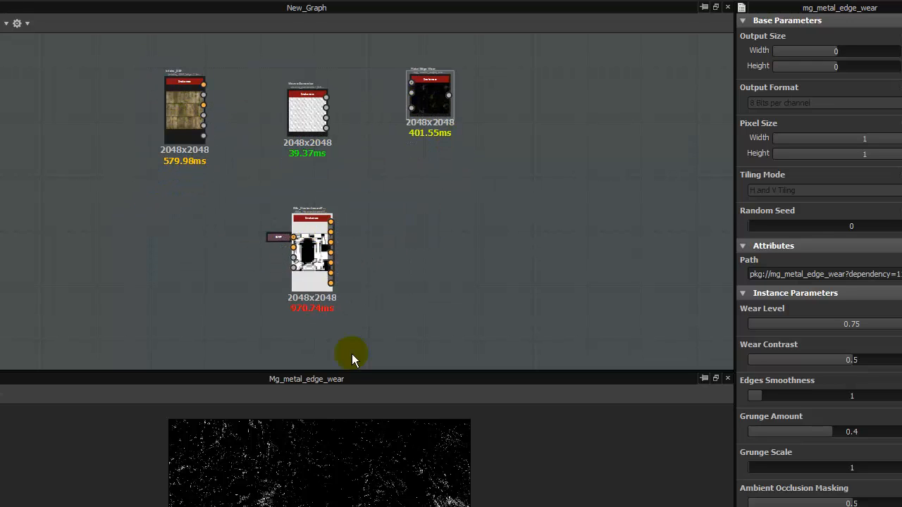
{"action": "left_click_drag", "start_coordinate": [342, 370], "coordinate": [342, 376]}
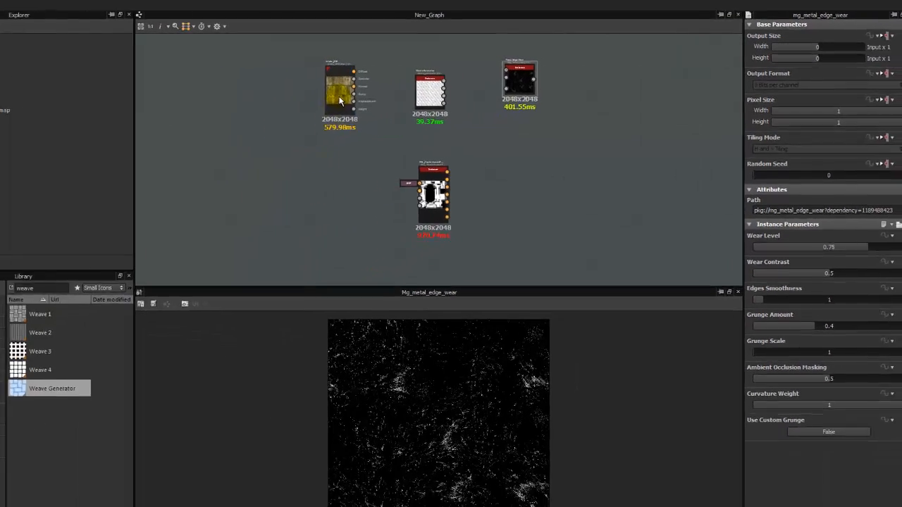
{"action": "left_click_drag", "start_coordinate": [178, 113], "coordinate": [219, 240]}
{"action": "scroll", "coordinate": [219, 240], "scroll_direction": "up", "scroll_amount": 6}
{"action": "left_click_drag", "start_coordinate": [410, 149], "coordinate": [395, 160]}
Preview the bricks_029 node's Diffuse output and its info card in the 2D view.
{"action": "double_click", "coordinate": [396, 152]}
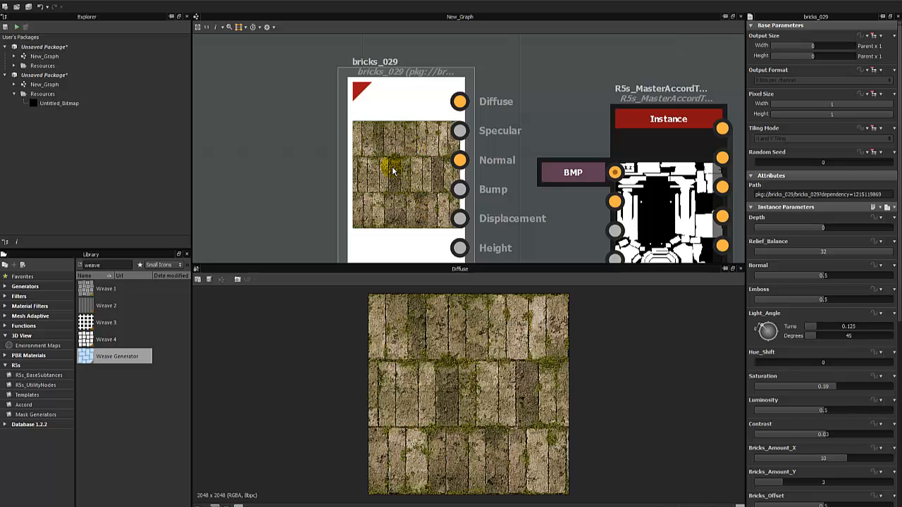
{"action": "mouse_move", "coordinate": [407, 134]}
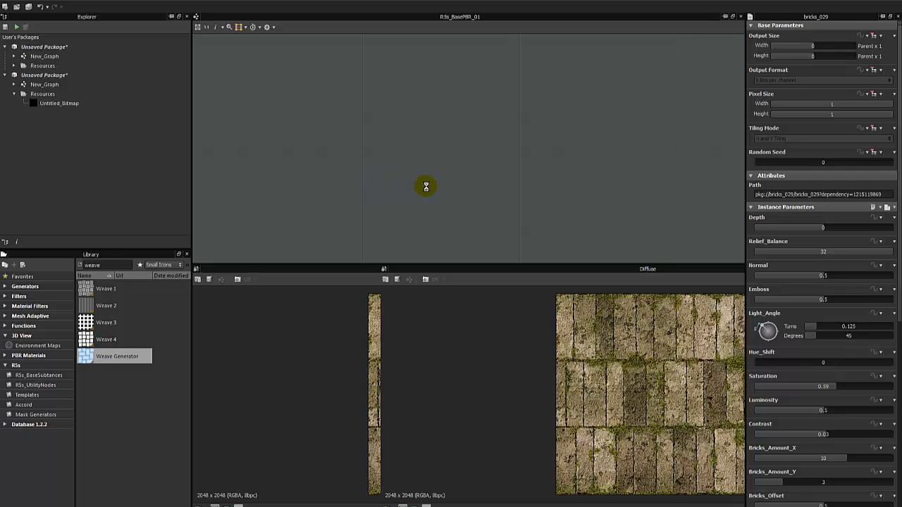
{"action": "left_click", "coordinate": [375, 269]}
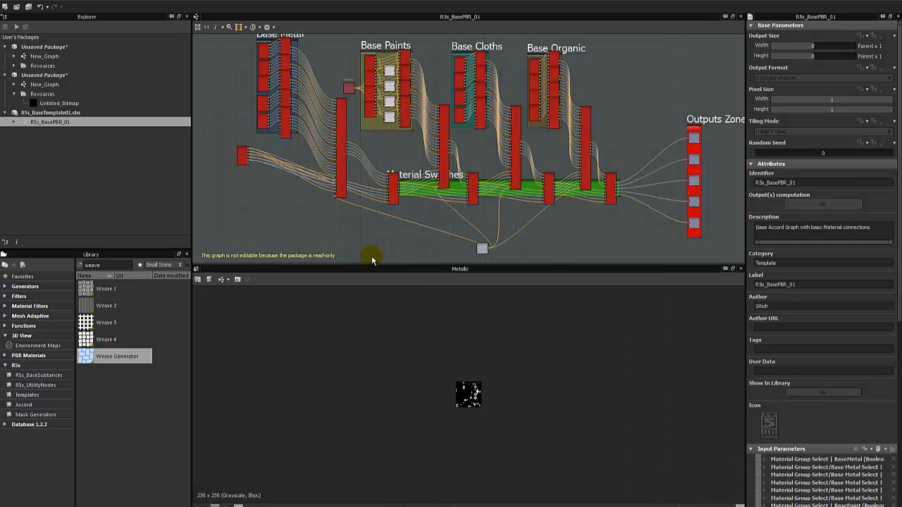
{"action": "key", "text": "3"}
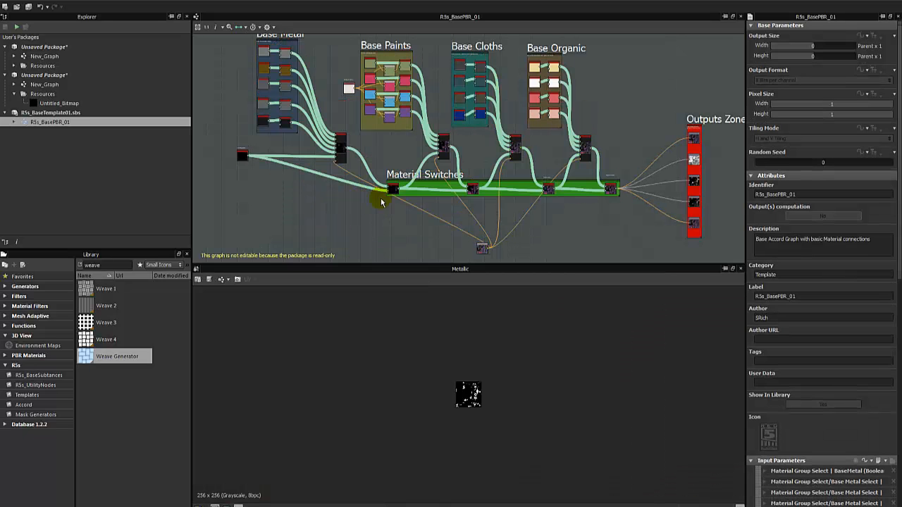
{"action": "middle_click_drag", "start_coordinate": [379, 142], "coordinate": [450, 164]}
{"action": "scroll", "coordinate": [324, 143], "scroll_direction": "up", "scroll_amount": 2}
{"action": "scroll", "coordinate": [324, 143], "scroll_direction": "up", "scroll_amount": 3}
{"action": "double_click", "coordinate": [354, 147]}
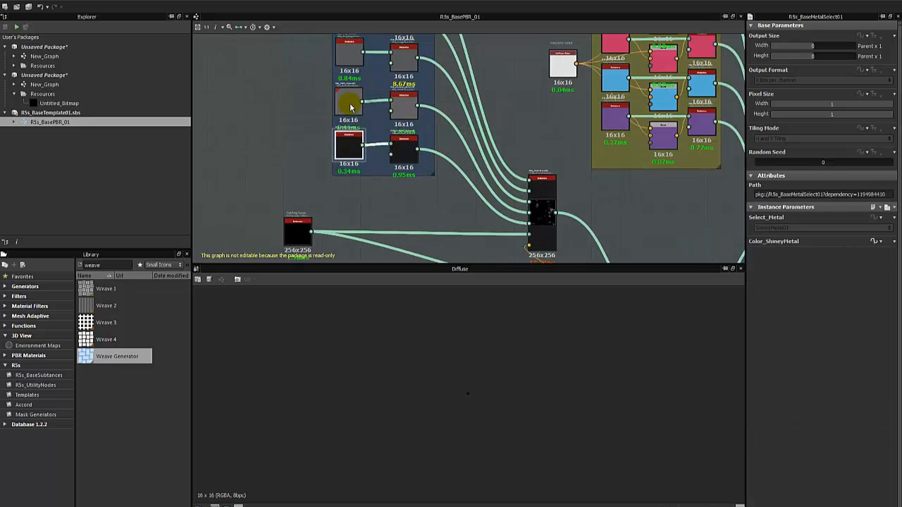
{"action": "double_click", "coordinate": [350, 107]}
{"action": "middle_click_drag", "start_coordinate": [471, 125], "coordinate": [436, 175]}
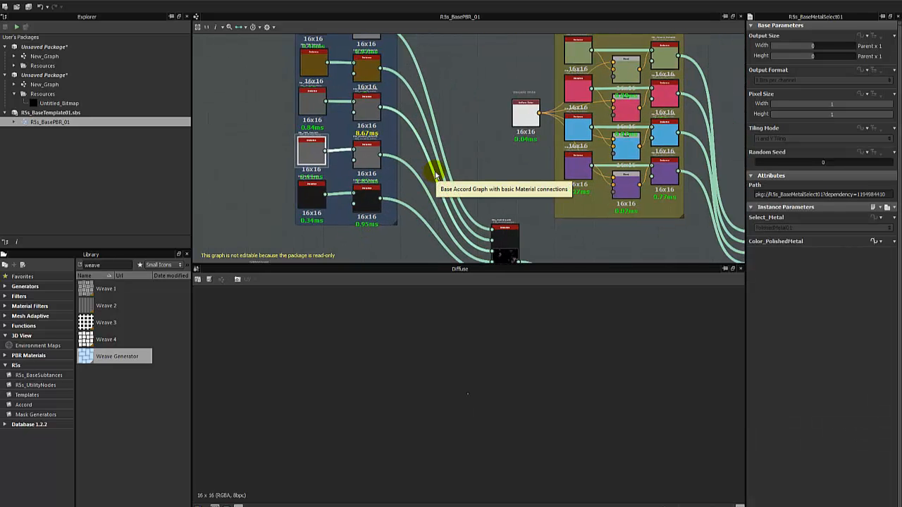
{"action": "middle_click_drag", "start_coordinate": [461, 142], "coordinate": [375, 146]}
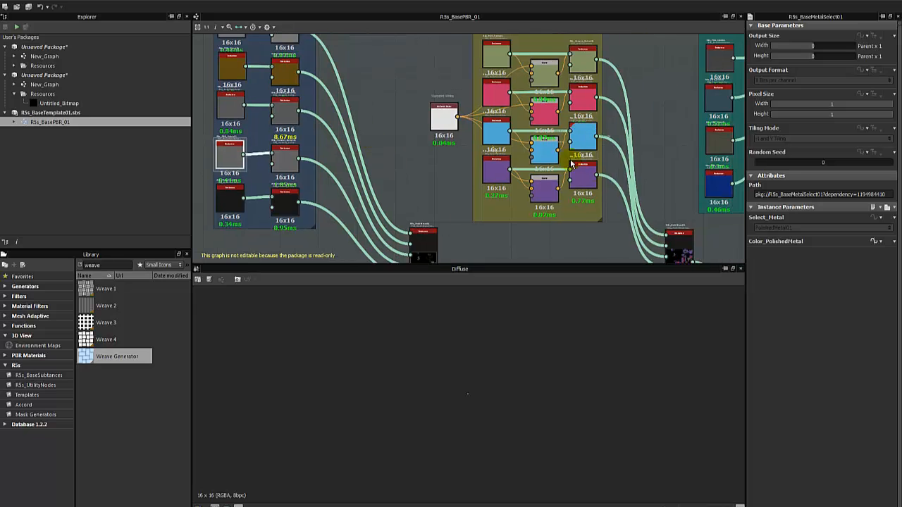
{"action": "middle_click_drag", "start_coordinate": [629, 168], "coordinate": [488, 92]}
{"action": "scroll", "coordinate": [493, 95], "scroll_direction": "down", "scroll_amount": 2}
{"action": "middle_click_drag", "start_coordinate": [585, 155], "coordinate": [495, 121]}
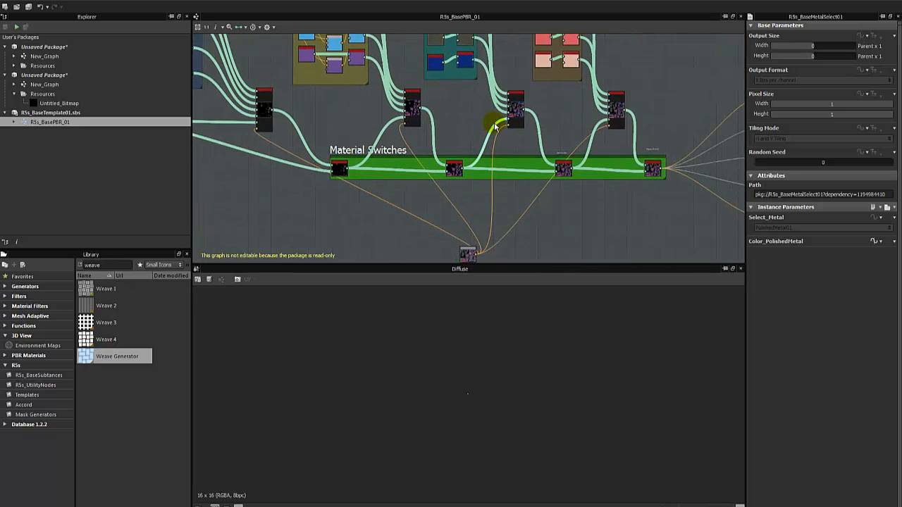
{"action": "scroll", "coordinate": [565, 169], "scroll_direction": "up", "scroll_amount": 2}
{"action": "scroll", "coordinate": [566, 169], "scroll_direction": "up", "scroll_amount": 1}
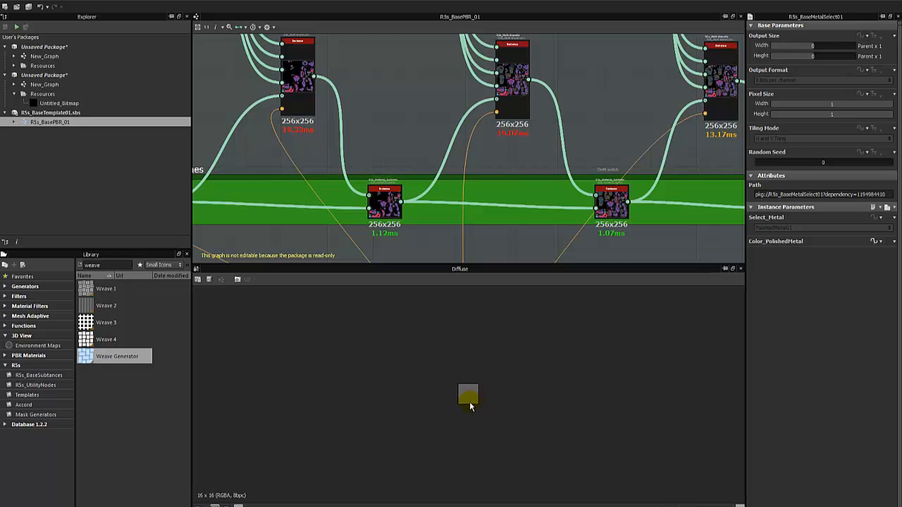
{"action": "scroll", "coordinate": [406, 133], "scroll_direction": "down", "scroll_amount": 3}
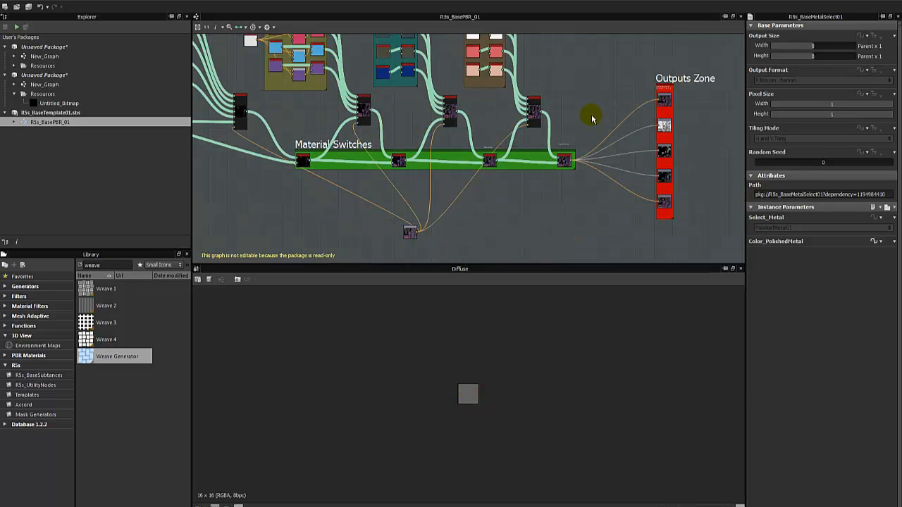
{"action": "middle_click_drag", "start_coordinate": [390, 118], "coordinate": [473, 166]}
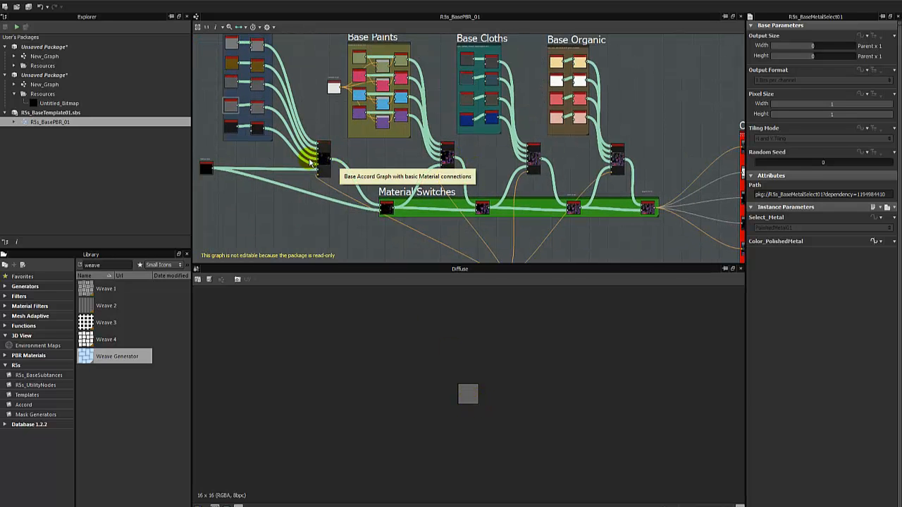
{"action": "scroll", "coordinate": [336, 141], "scroll_direction": "up", "scroll_amount": 3}
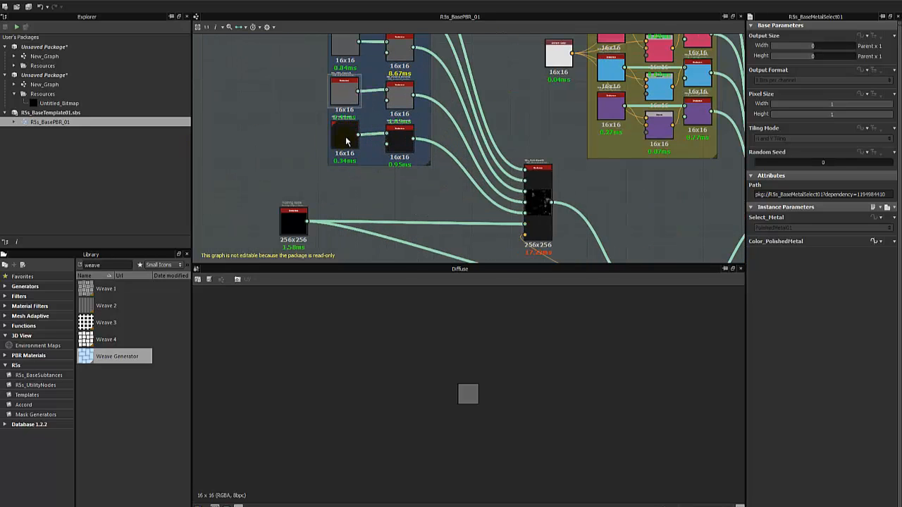
{"action": "left_click", "coordinate": [345, 140]}
{"action": "scroll", "coordinate": [344, 158], "scroll_direction": "up", "scroll_amount": 2}
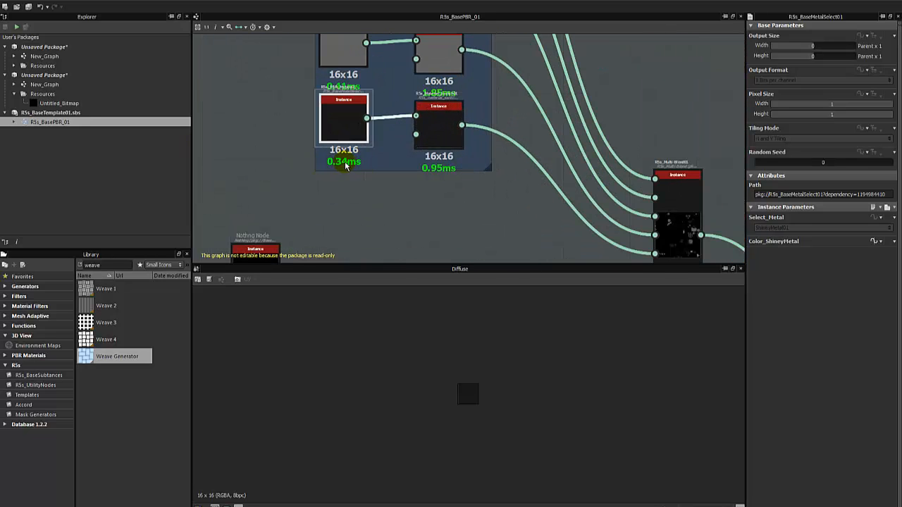
{"action": "scroll", "coordinate": [354, 164], "scroll_direction": "down", "scroll_amount": 3}
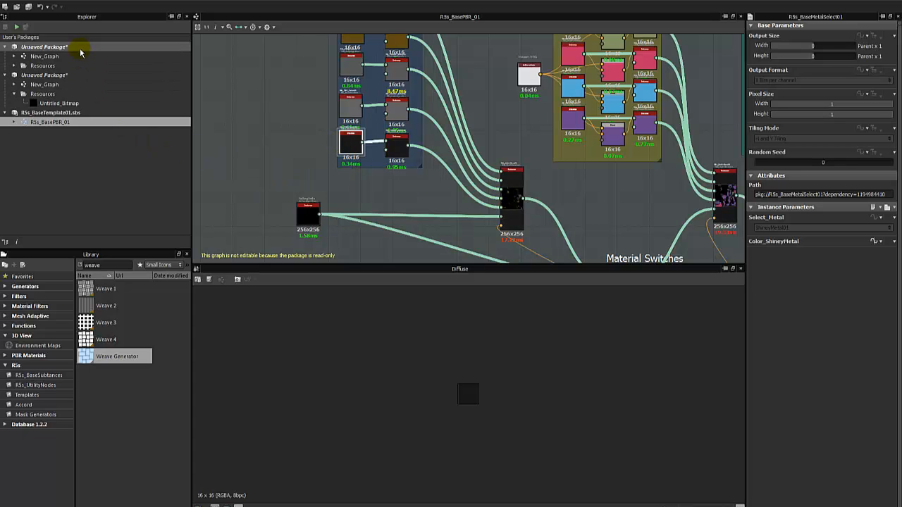
Open the second package's New_Graph and preview the bricks_029 texture in 2D.
{"action": "double_click", "coordinate": [62, 84]}
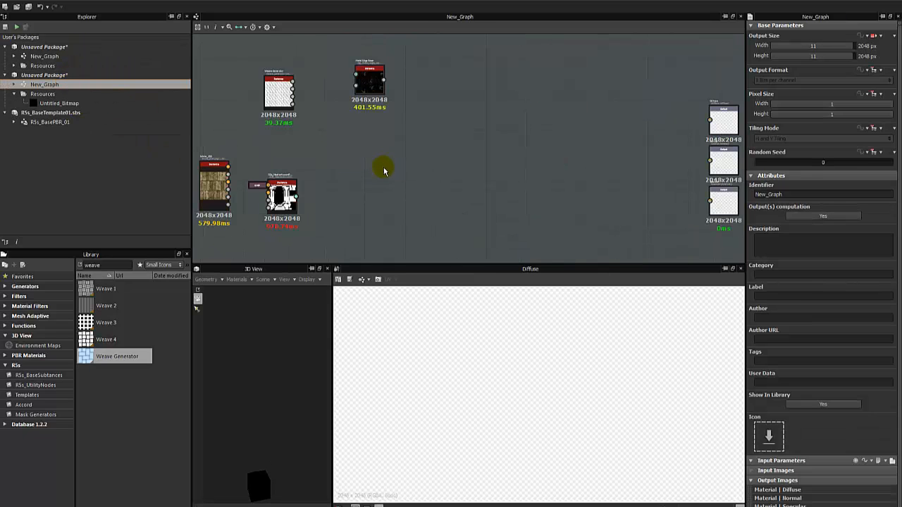
{"action": "scroll", "coordinate": [405, 167], "scroll_direction": "up", "scroll_amount": 4}
{"action": "middle_click_drag", "start_coordinate": [330, 139], "coordinate": [513, 71]}
{"action": "middle_click_drag", "start_coordinate": [291, 210], "coordinate": [379, 171]}
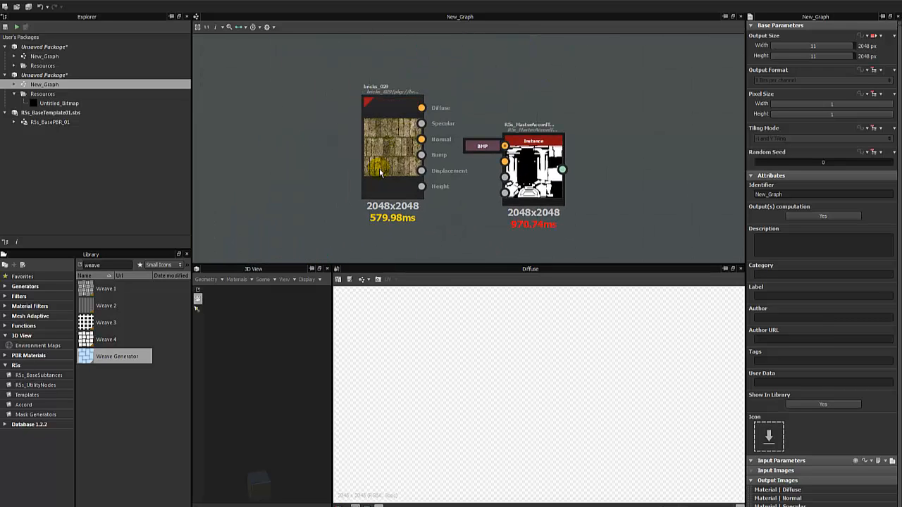
{"action": "double_click", "coordinate": [380, 171]}
{"action": "middle_click_drag", "start_coordinate": [377, 239], "coordinate": [376, 183]}
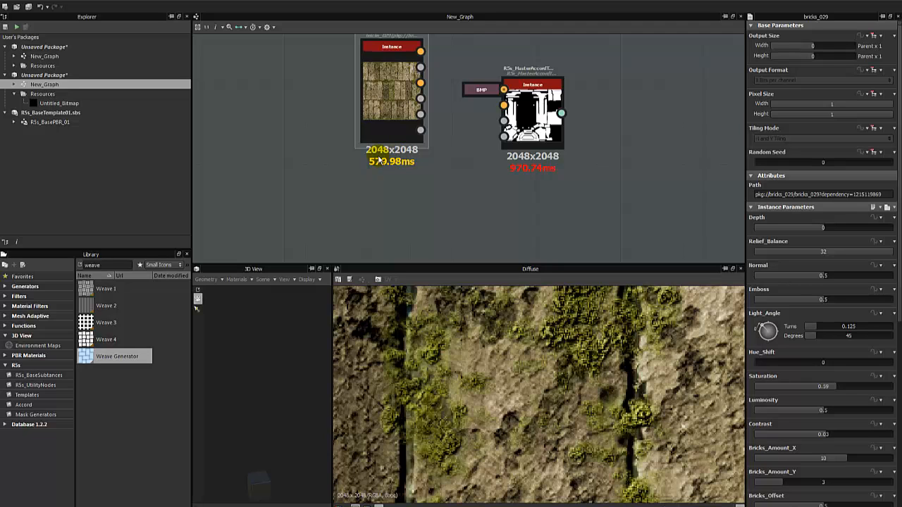
Nudge bricks_029 up-left and shift the Accord instance with its BMP input right.
{"action": "left_click_drag", "start_coordinate": [402, 90], "coordinate": [389, 117]}
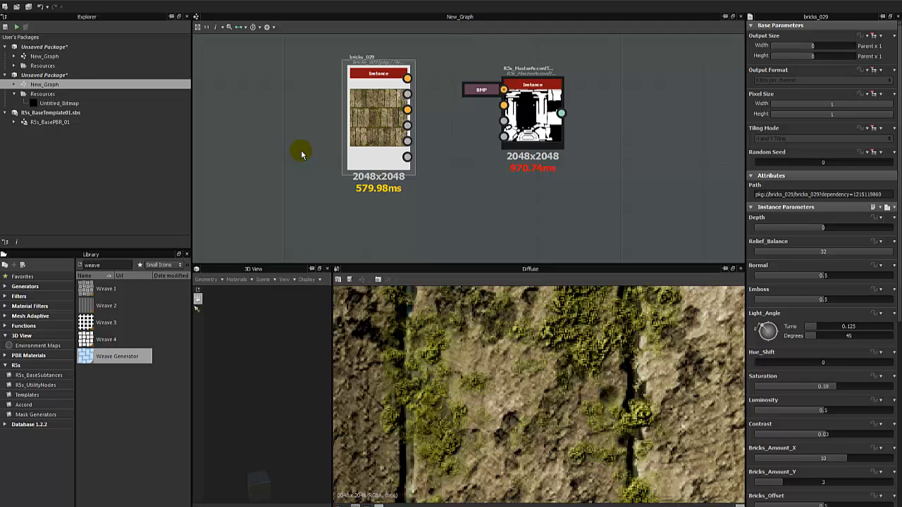
{"action": "left_click_drag", "start_coordinate": [390, 118], "coordinate": [369, 113]}
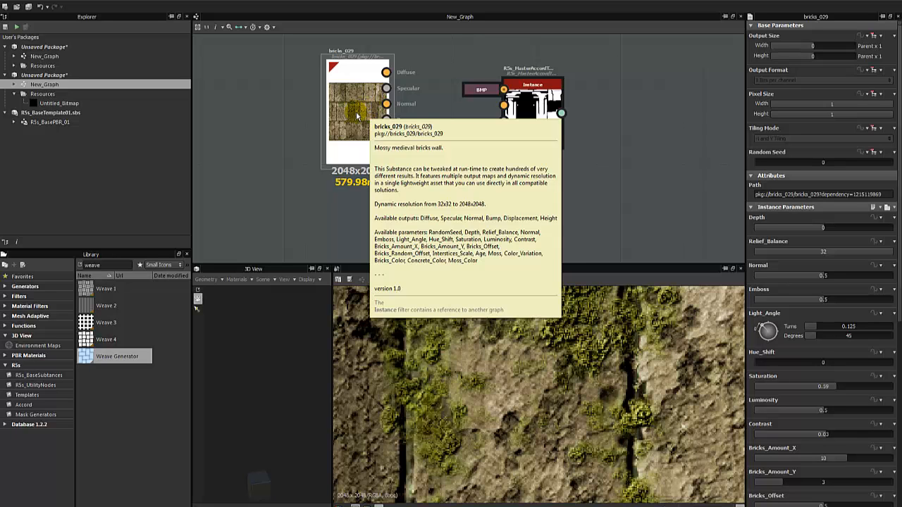
{"action": "scroll", "coordinate": [357, 113], "scroll_direction": "down", "scroll_amount": 3}
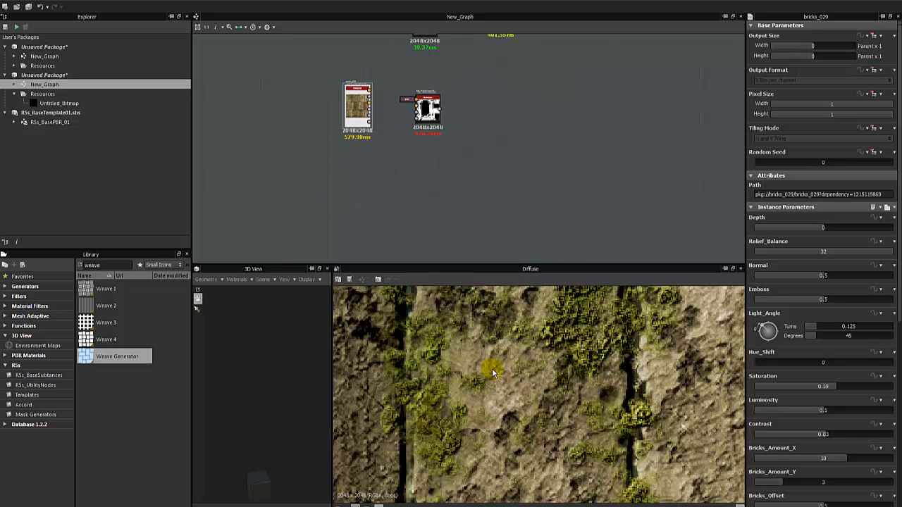
{"action": "scroll", "coordinate": [507, 387], "scroll_direction": "down", "scroll_amount": 5}
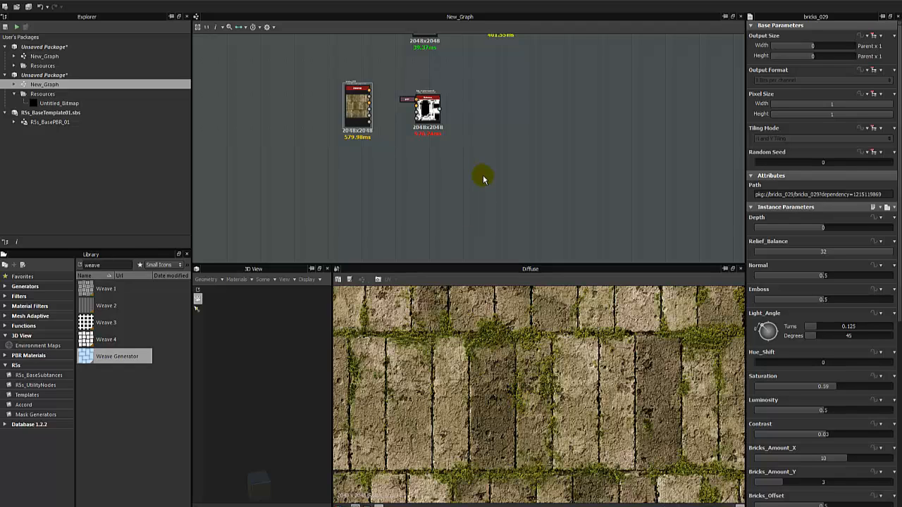
{"action": "scroll", "coordinate": [424, 127], "scroll_direction": "up", "scroll_amount": 3}
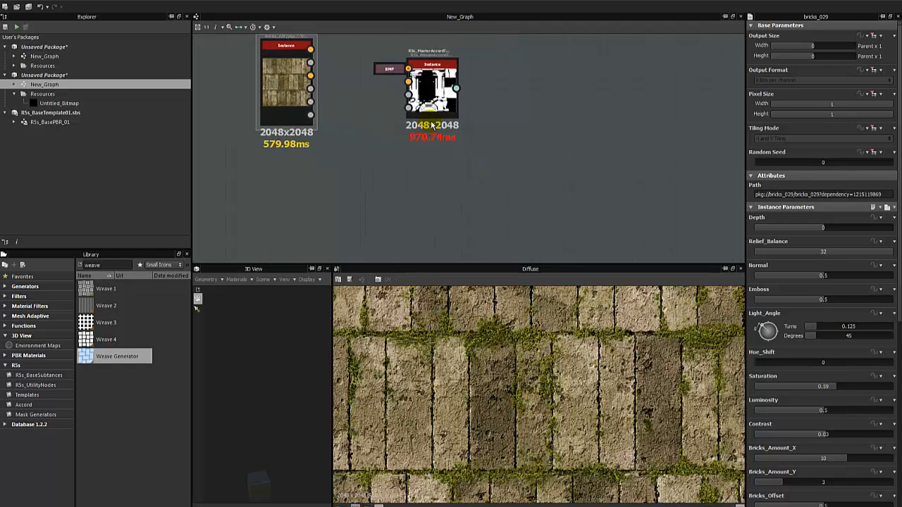
{"action": "left_click_drag", "start_coordinate": [434, 106], "coordinate": [467, 136]}
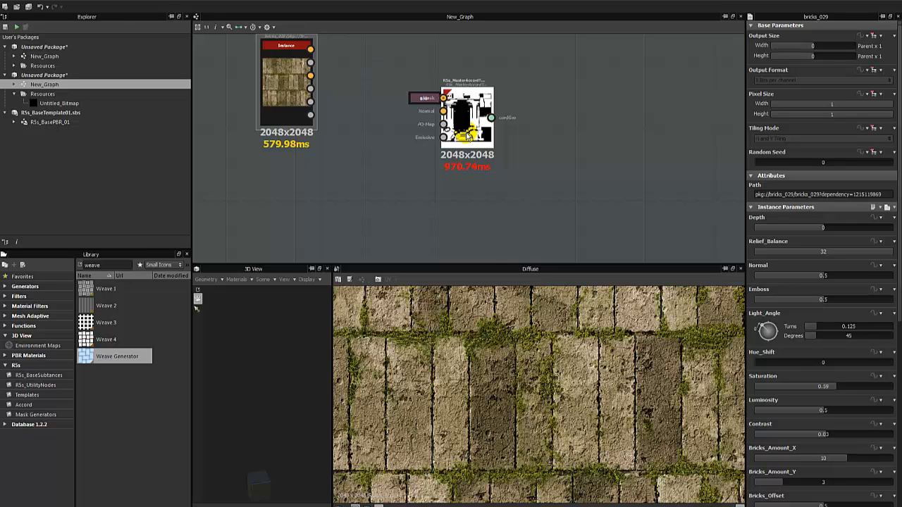
{"action": "left_click_drag", "start_coordinate": [466, 136], "coordinate": [489, 146]}
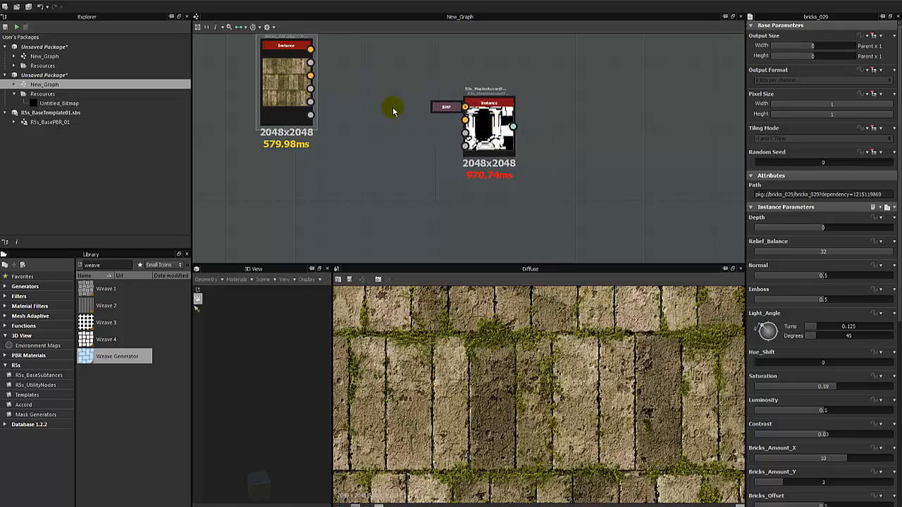
{"action": "scroll", "coordinate": [380, 141], "scroll_direction": "down", "scroll_amount": 3}
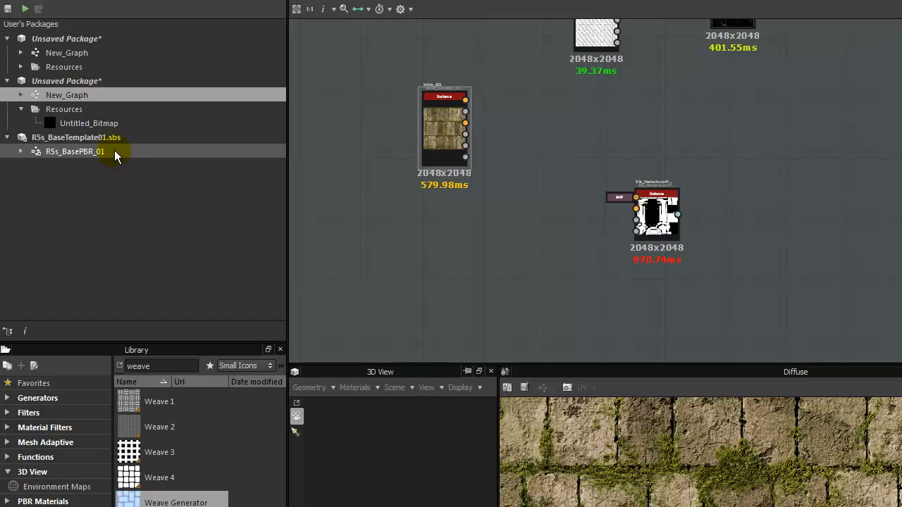
Add the test plate's AO and N maps from the resources as Bitmap nodes.
{"action": "left_click", "coordinate": [68, 67]}
{"action": "left_click", "coordinate": [21, 67]}
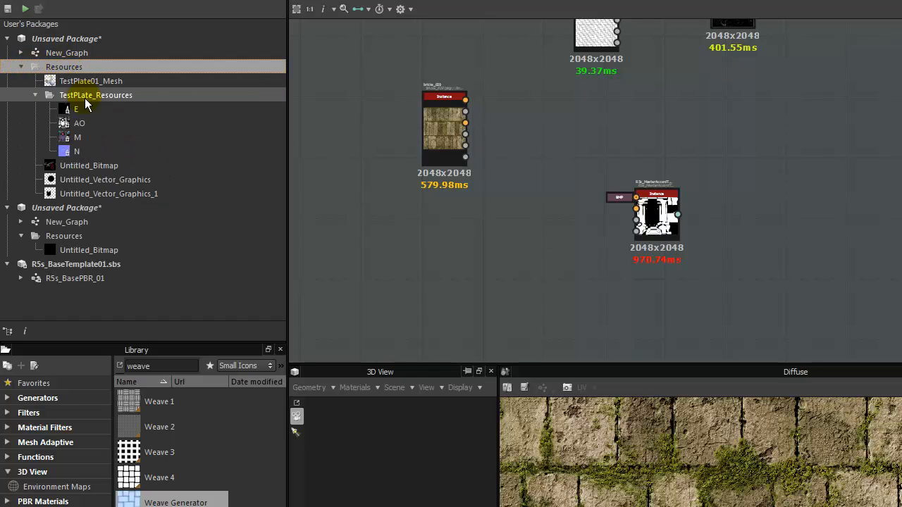
{"action": "left_click_drag", "start_coordinate": [83, 123], "coordinate": [412, 257]}
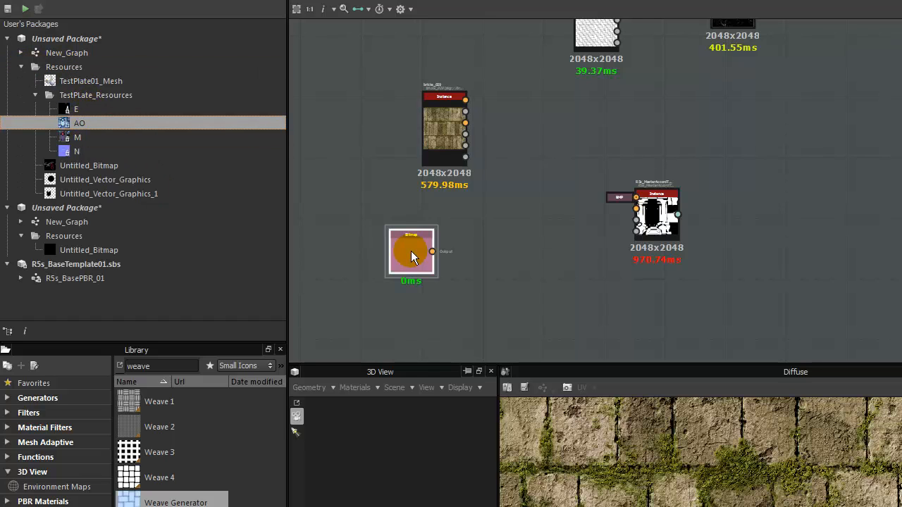
{"action": "left_click_drag", "start_coordinate": [112, 151], "coordinate": [478, 264]}
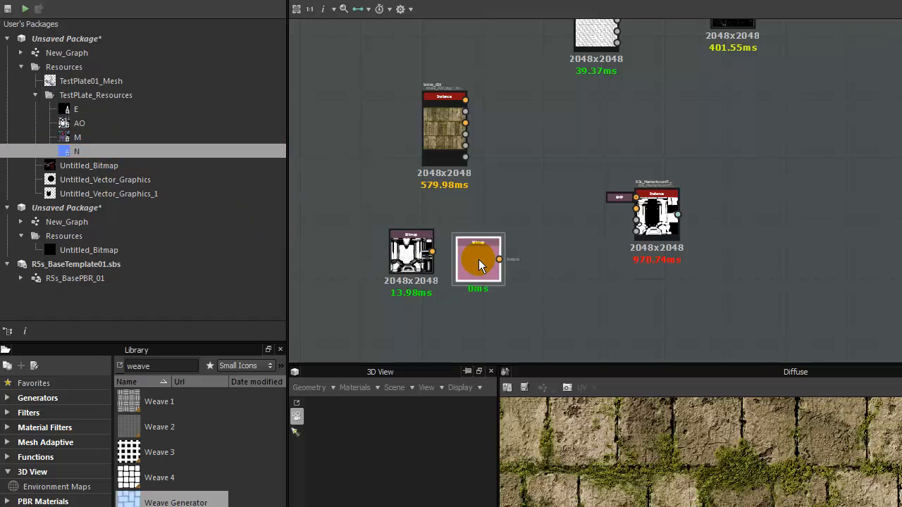
Move the Weave Generator and metal edge wear nodes side by side near the centre.
{"action": "middle_click_drag", "start_coordinate": [547, 131], "coordinate": [529, 183]}
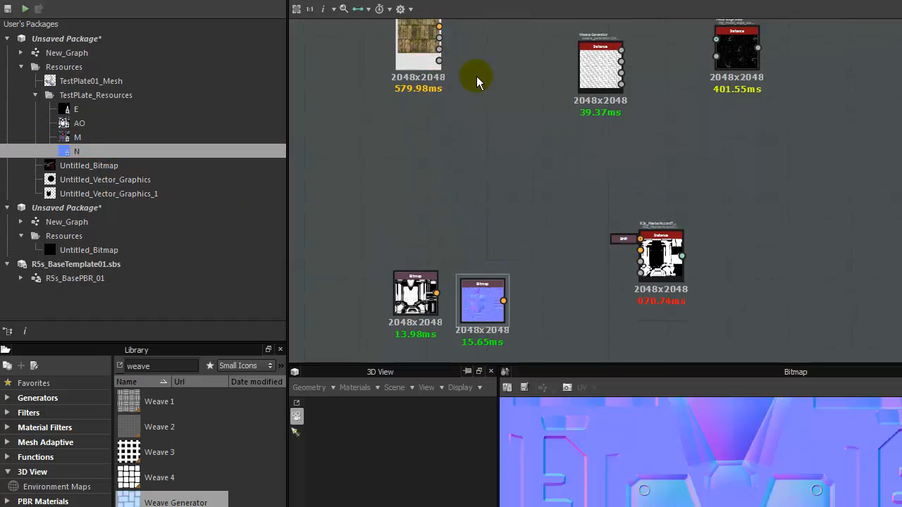
{"action": "left_click_drag", "start_coordinate": [600, 63], "coordinate": [519, 145]}
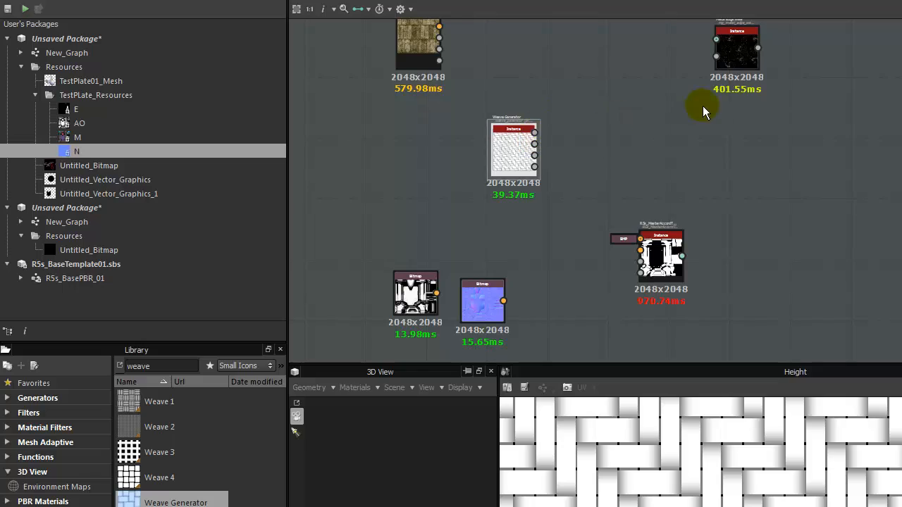
{"action": "left_click_drag", "start_coordinate": [710, 72], "coordinate": [595, 172]}
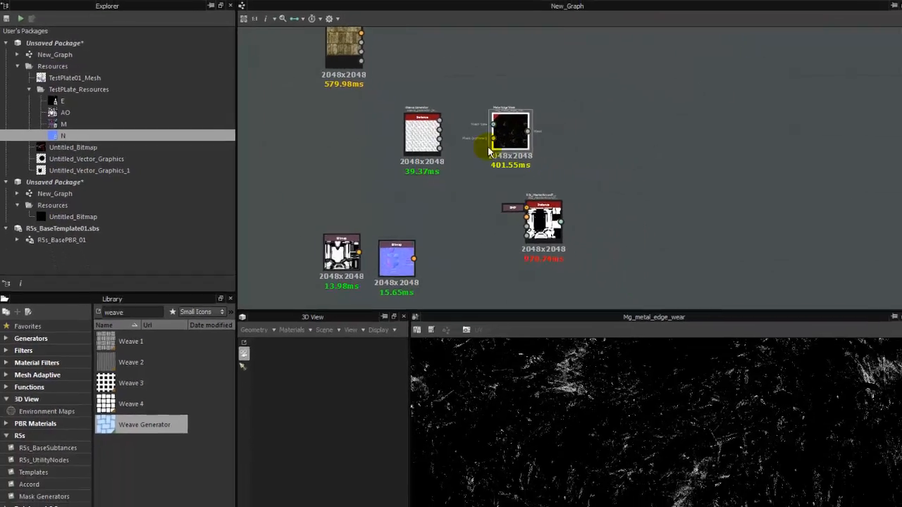
{"action": "middle_click_drag", "start_coordinate": [456, 197], "coordinate": [484, 158]}
{"action": "scroll", "coordinate": [482, 159], "scroll_direction": "up", "scroll_amount": 1}
{"action": "left_click_drag", "start_coordinate": [551, 78], "coordinate": [608, 46]}
{"action": "scroll", "coordinate": [509, 88], "scroll_direction": "down", "scroll_amount": 3}
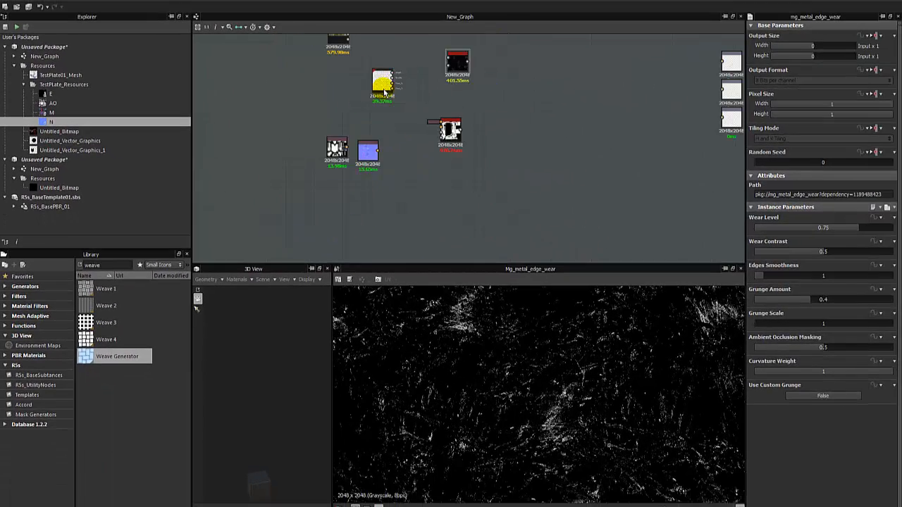
{"action": "scroll", "coordinate": [401, 125], "scroll_direction": "up", "scroll_amount": 3}
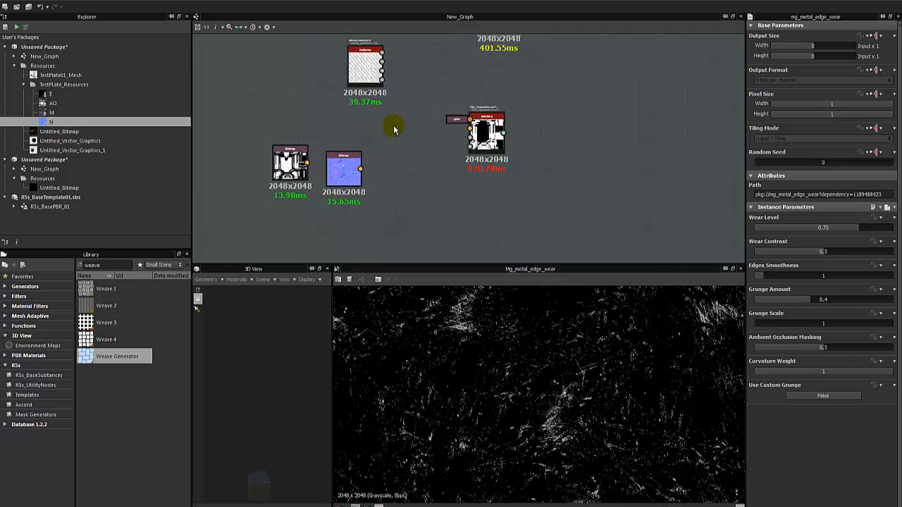
{"action": "left_click_drag", "start_coordinate": [368, 75], "coordinate": [349, 92]}
Place the normal map Bitmap beside the AO Bitmap and inspect the AO node's parameters.
{"action": "middle_click_drag", "start_coordinate": [358, 143], "coordinate": [380, 120]}
{"action": "scroll", "coordinate": [380, 119], "scroll_direction": "up", "scroll_amount": 1}
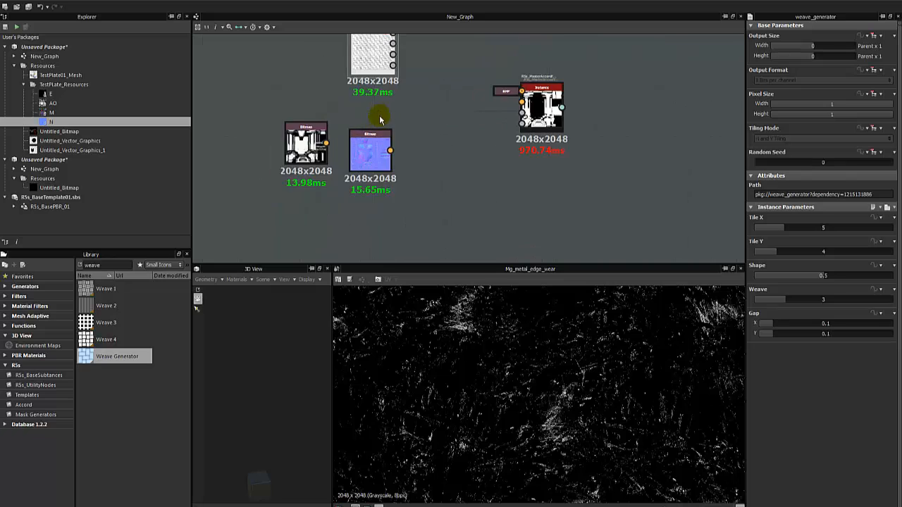
{"action": "scroll", "coordinate": [380, 119], "scroll_direction": "up", "scroll_amount": 1}
{"action": "scroll", "coordinate": [357, 169], "scroll_direction": "up", "scroll_amount": 2}
{"action": "middle_click_drag", "start_coordinate": [339, 175], "coordinate": [491, 140]}
{"action": "scroll", "coordinate": [365, 144], "scroll_direction": "up", "scroll_amount": 1}
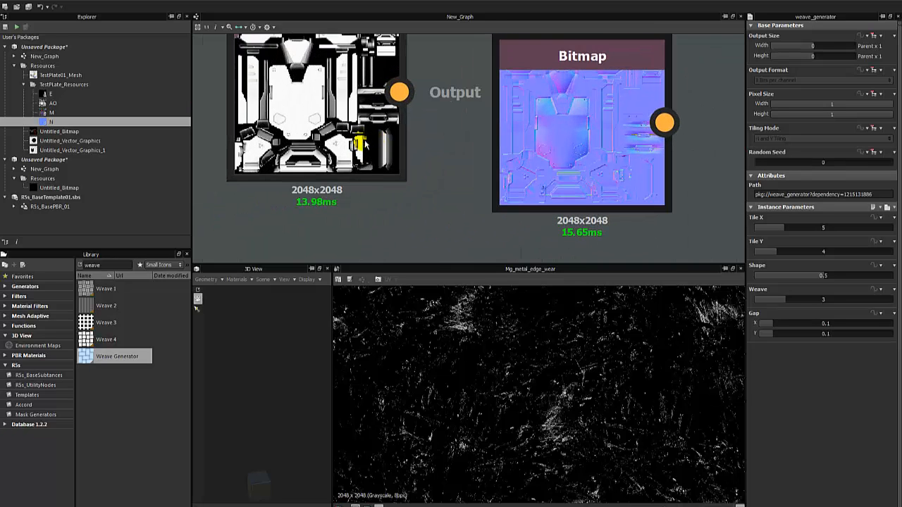
{"action": "left_click_drag", "start_coordinate": [557, 169], "coordinate": [532, 124]}
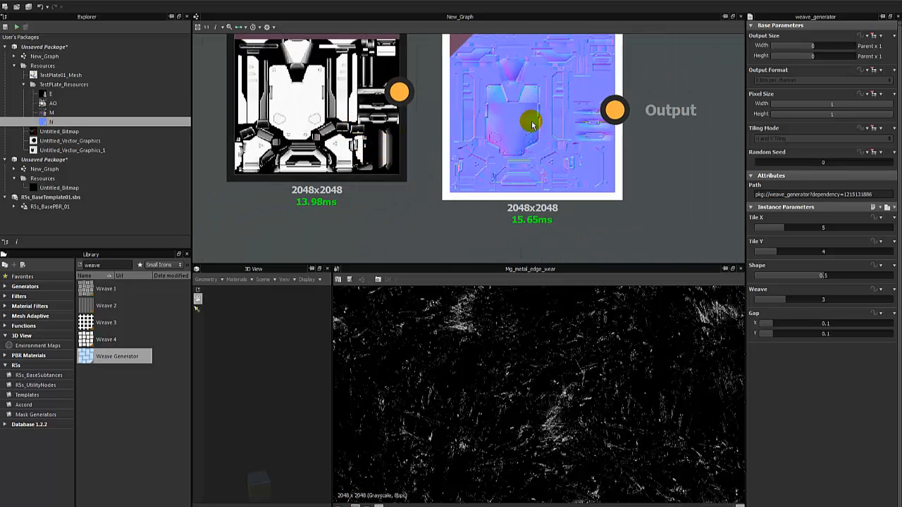
{"action": "scroll", "coordinate": [529, 116], "scroll_direction": "down", "scroll_amount": 5}
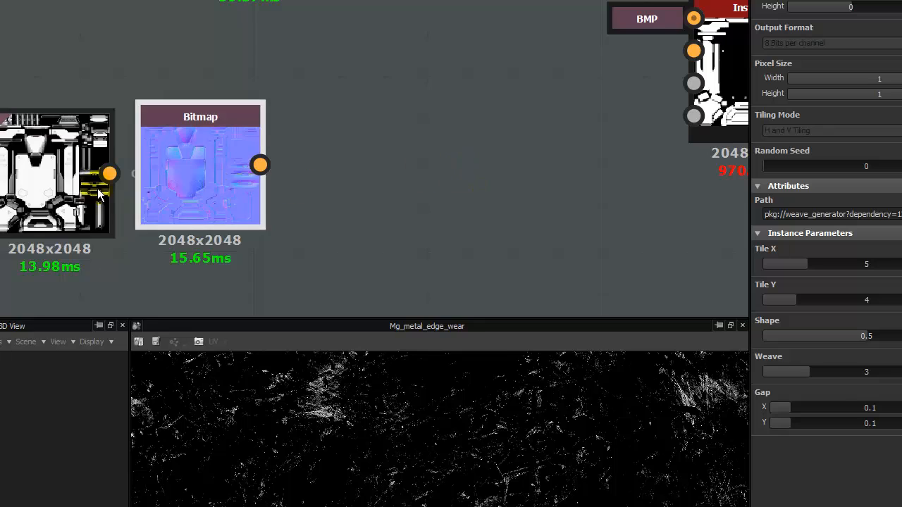
{"action": "left_click", "coordinate": [46, 175]}
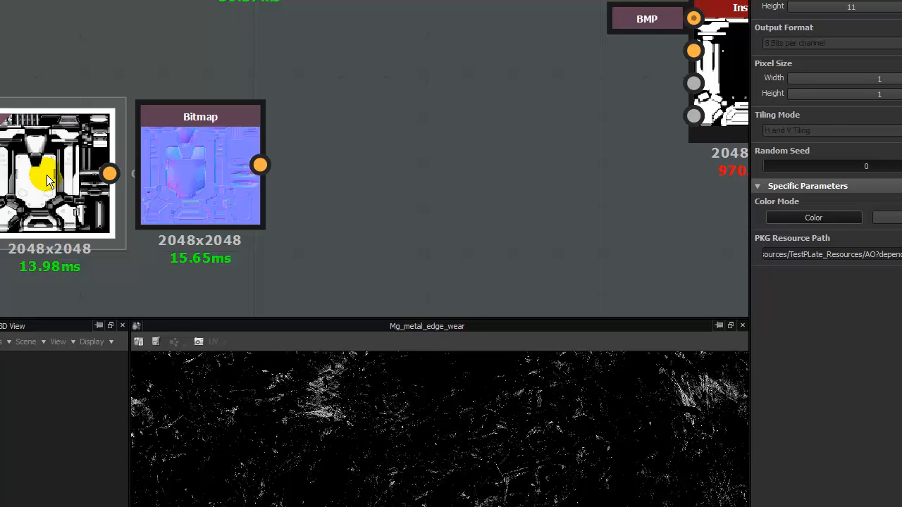
Move both Bitmap nodes under the Accord instance and bring the material node closer.
{"action": "middle_click_drag", "start_coordinate": [459, 67], "coordinate": [271, 98]}
{"action": "scroll", "coordinate": [270, 97], "scroll_direction": "down", "scroll_amount": 1}
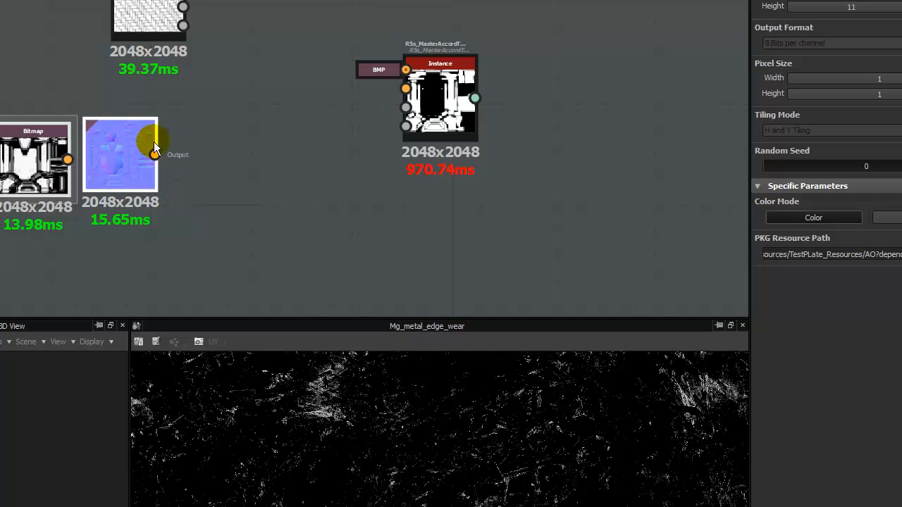
{"action": "left_click_drag", "start_coordinate": [121, 138], "coordinate": [322, 203]}
{"action": "middle_click_drag", "start_coordinate": [324, 147], "coordinate": [208, 141]}
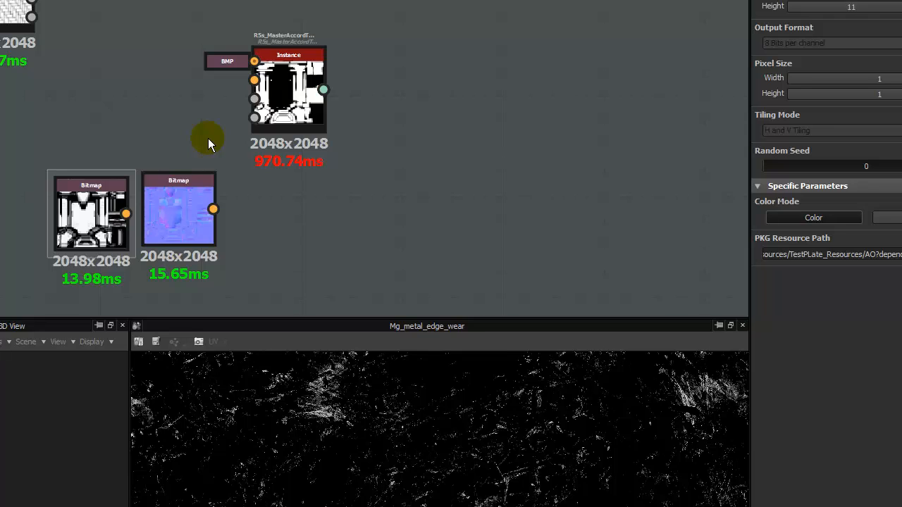
{"action": "left_click_drag", "start_coordinate": [192, 201], "coordinate": [227, 211]}
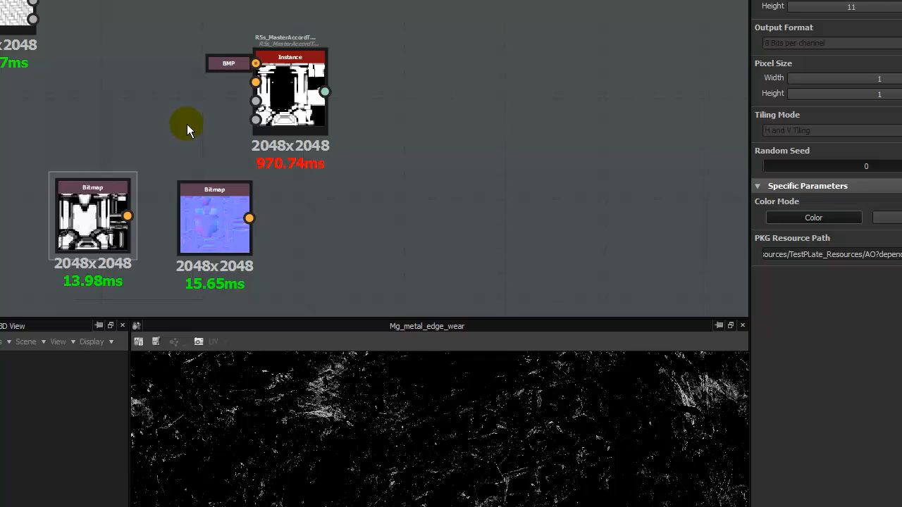
{"action": "scroll", "coordinate": [187, 125], "scroll_direction": "down", "scroll_amount": 4}
{"action": "middle_click_drag", "start_coordinate": [50, 129], "coordinate": [64, 212]}
{"action": "left_click_drag", "start_coordinate": [77, 48], "coordinate": [107, 89]}
Move the linked white and black nodes to the top and reposition the brick material.
{"action": "left_click_drag", "start_coordinate": [123, 153], "coordinate": [195, 92]}
{"action": "left_click", "coordinate": [250, 88]}
{"action": "left_click_drag", "start_coordinate": [251, 88], "coordinate": [398, 16]}
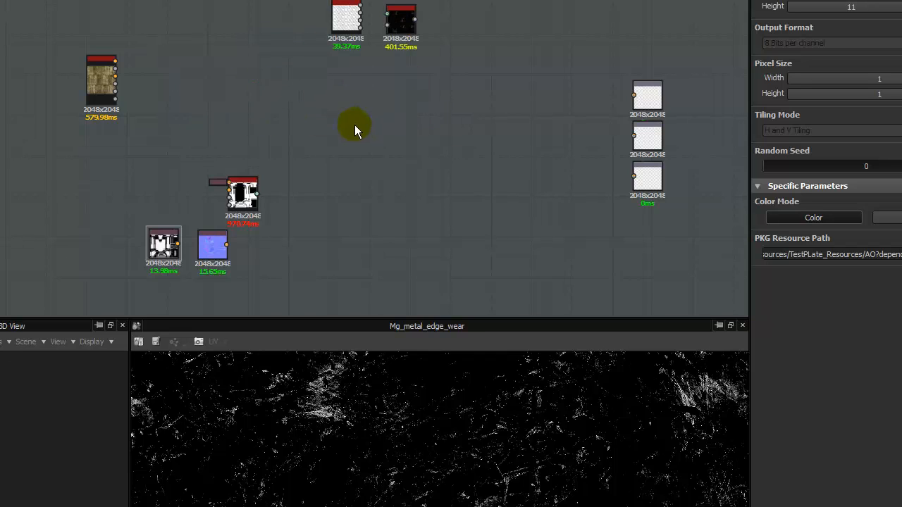
{"action": "left_click_drag", "start_coordinate": [241, 202], "coordinate": [224, 105]}
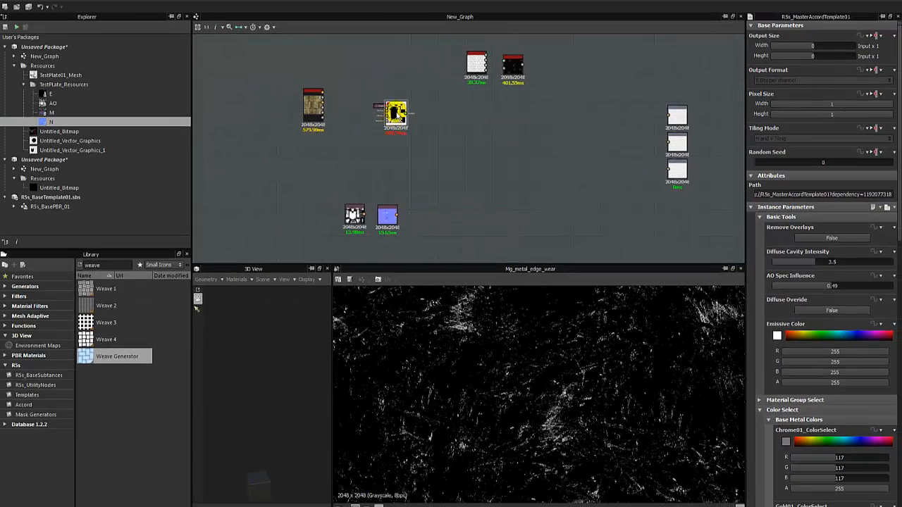
{"action": "left_click_drag", "start_coordinate": [397, 116], "coordinate": [393, 153]}
{"action": "scroll", "coordinate": [400, 180], "scroll_direction": "up", "scroll_amount": 3}
Place the two bitmaps beside the Accord instance and lower the whole node cluster.
{"action": "middle_click_drag", "start_coordinate": [358, 202], "coordinate": [450, 141]}
{"action": "left_click_drag", "start_coordinate": [387, 147], "coordinate": [415, 122]}
{"action": "middle_click_drag", "start_coordinate": [415, 123], "coordinate": [412, 224]}
{"action": "left_click_drag", "start_coordinate": [412, 224], "coordinate": [496, 243]}
{"action": "middle_click_drag", "start_coordinate": [496, 242], "coordinate": [483, 177]}
{"action": "left_click_drag", "start_coordinate": [386, 65], "coordinate": [524, 216]}
{"action": "left_click_drag", "start_coordinate": [476, 127], "coordinate": [538, 135]}
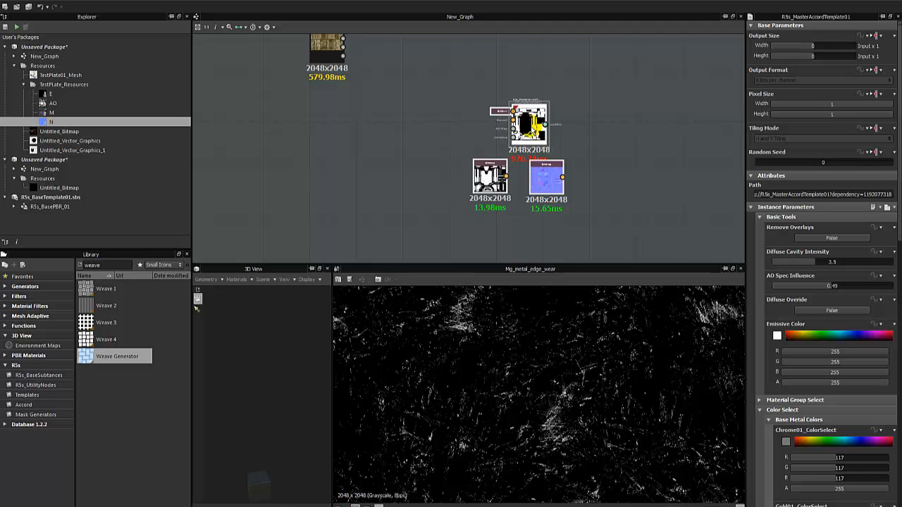
{"action": "left_click", "coordinate": [338, 105]}
Fine-tune a bitmap, the brick node, and the Accord instance with its bitmaps.
{"action": "middle_click_drag", "start_coordinate": [330, 105], "coordinate": [372, 156]}
{"action": "left_click_drag", "start_coordinate": [365, 86], "coordinate": [384, 155]}
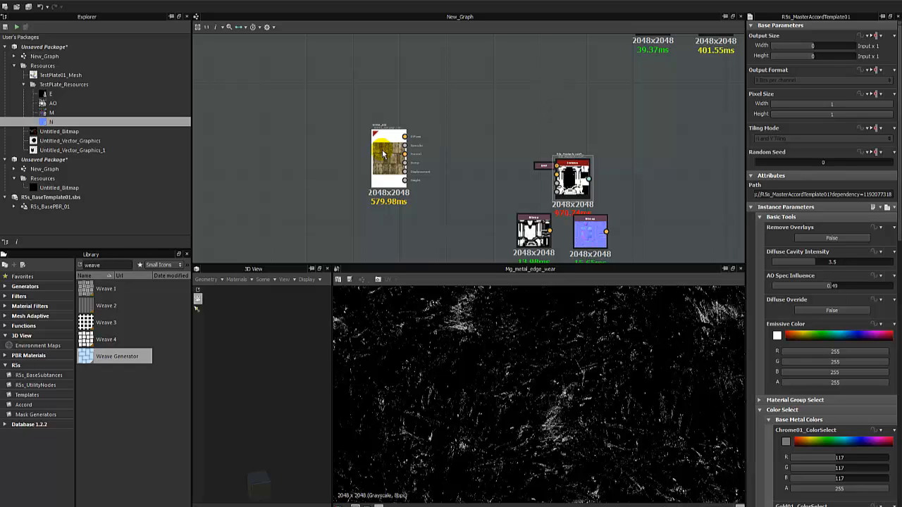
{"action": "left_click_drag", "start_coordinate": [383, 153], "coordinate": [377, 177]}
{"action": "middle_click_drag", "start_coordinate": [380, 176], "coordinate": [354, 163]}
{"action": "left_click_drag", "start_coordinate": [344, 167], "coordinate": [346, 149]}
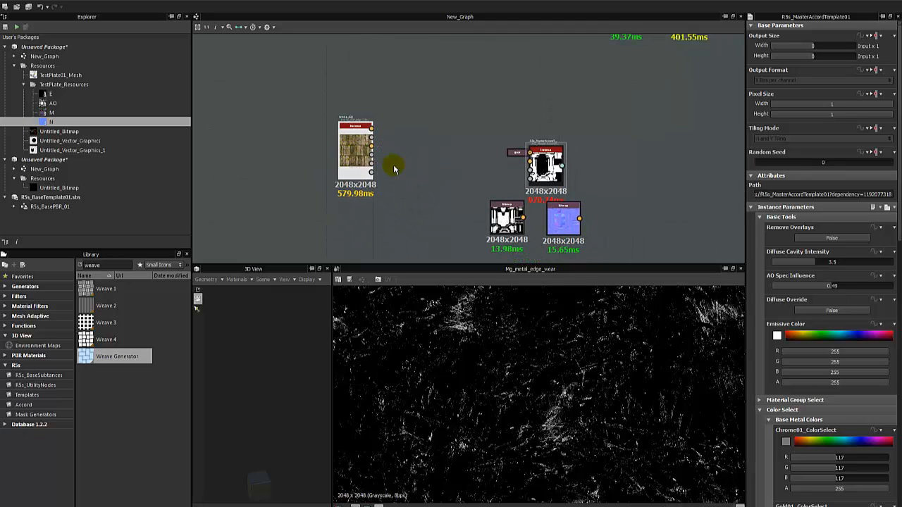
{"action": "middle_click_drag", "start_coordinate": [419, 168], "coordinate": [339, 128]}
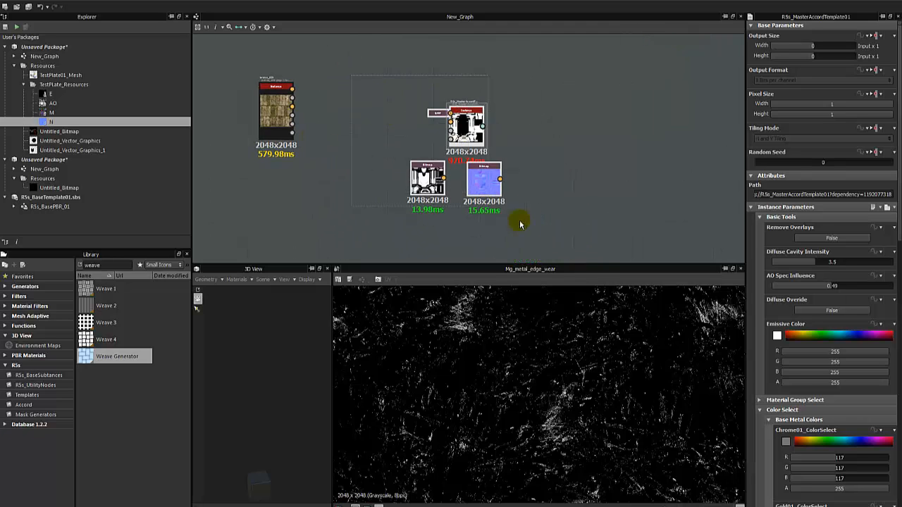
{"action": "left_click_drag", "start_coordinate": [459, 117], "coordinate": [456, 128]}
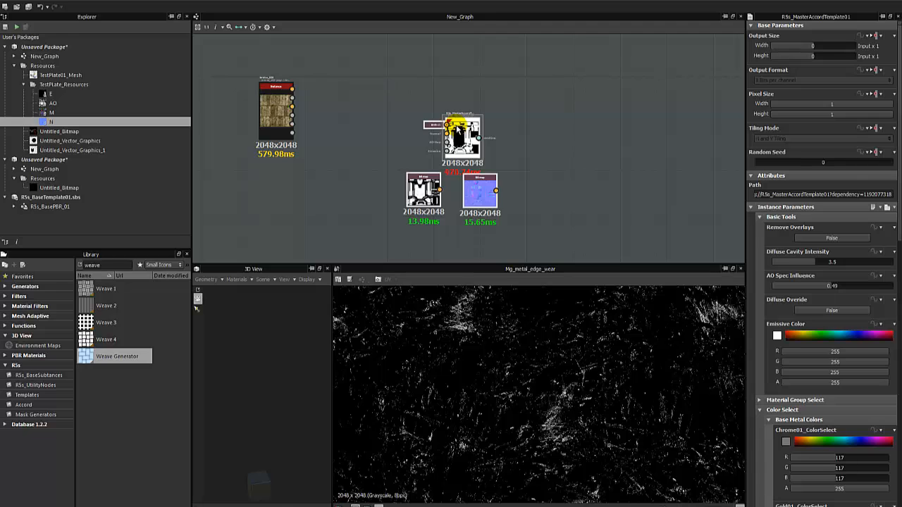
{"action": "left_click_drag", "start_coordinate": [456, 128], "coordinate": [467, 128]}
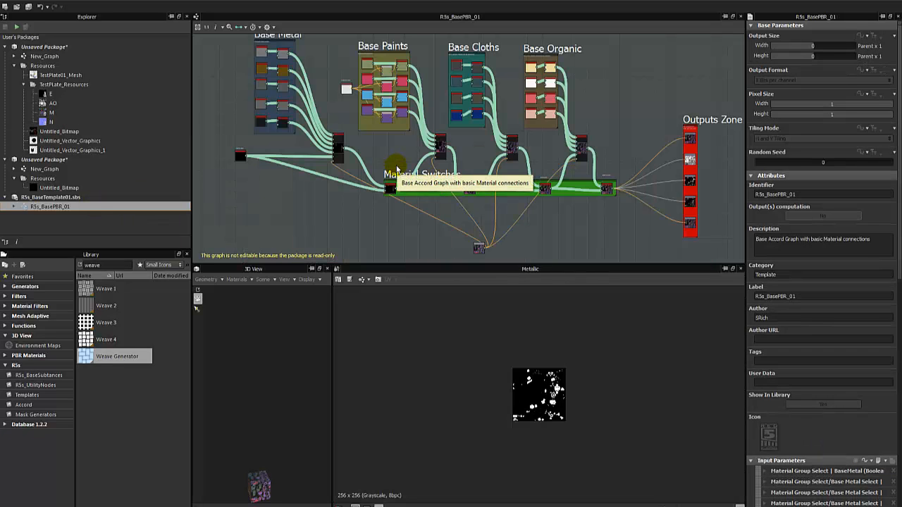
Close the 3D View panel and lower the splitter to give the template graph more height.
{"action": "left_click", "coordinate": [327, 268]}
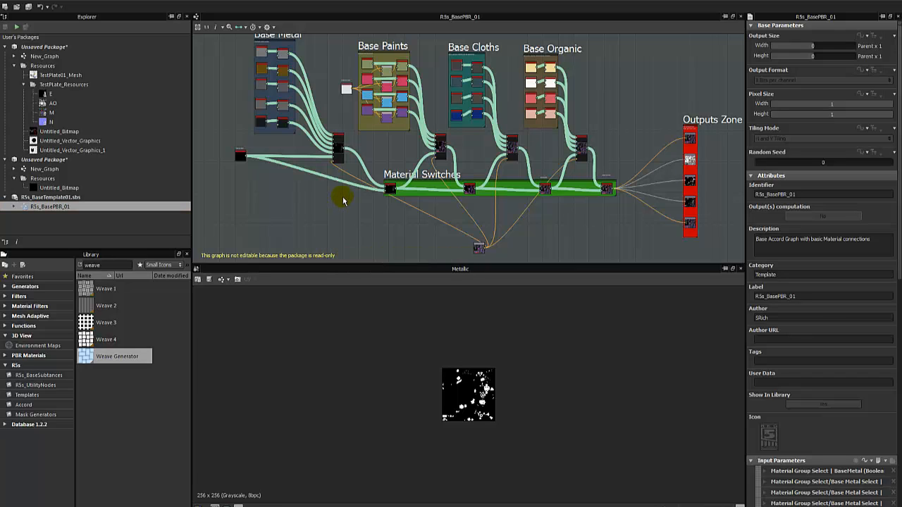
{"action": "scroll", "coordinate": [448, 360], "scroll_direction": "up", "scroll_amount": 2}
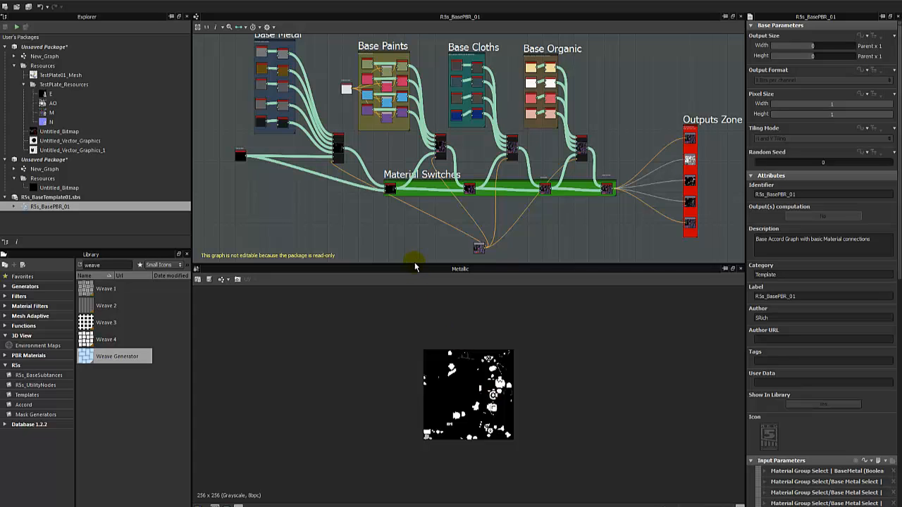
{"action": "left_click_drag", "start_coordinate": [413, 263], "coordinate": [413, 299]}
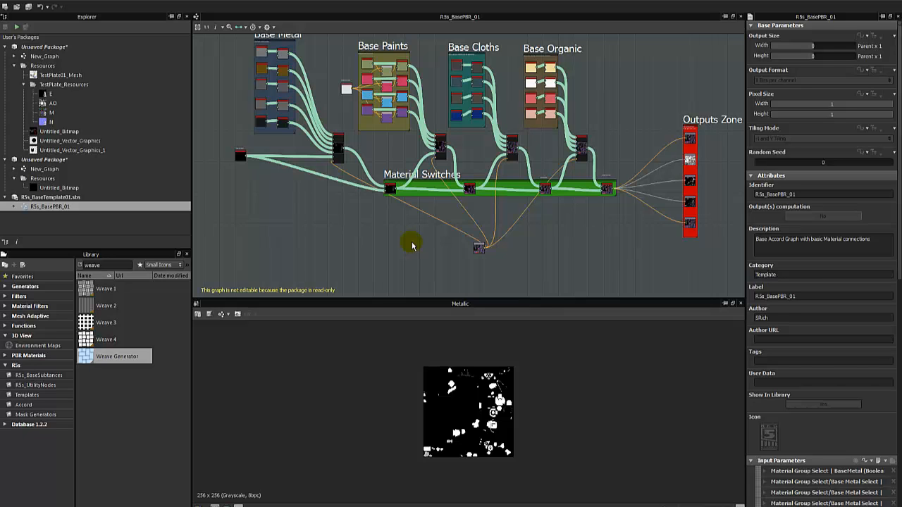
{"action": "scroll", "coordinate": [408, 227], "scroll_direction": "up", "scroll_amount": 3}
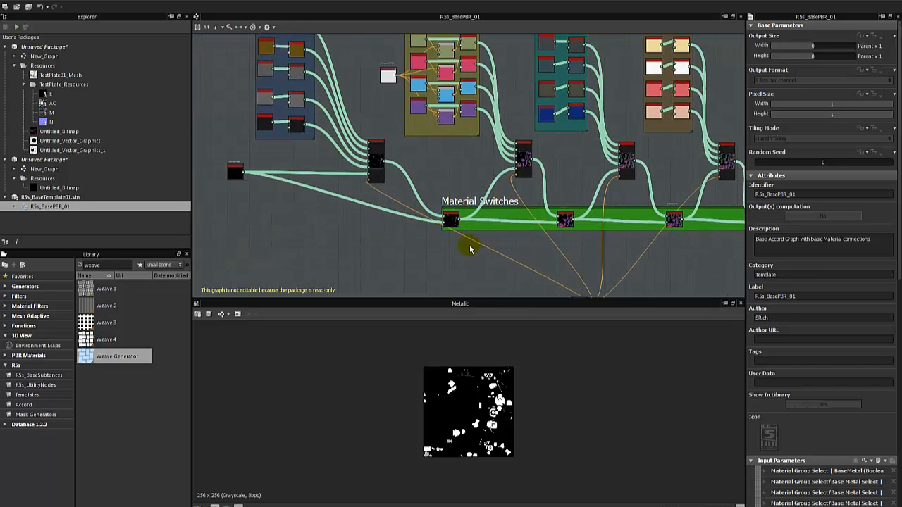
{"action": "scroll", "coordinate": [371, 219], "scroll_direction": "down", "scroll_amount": 3}
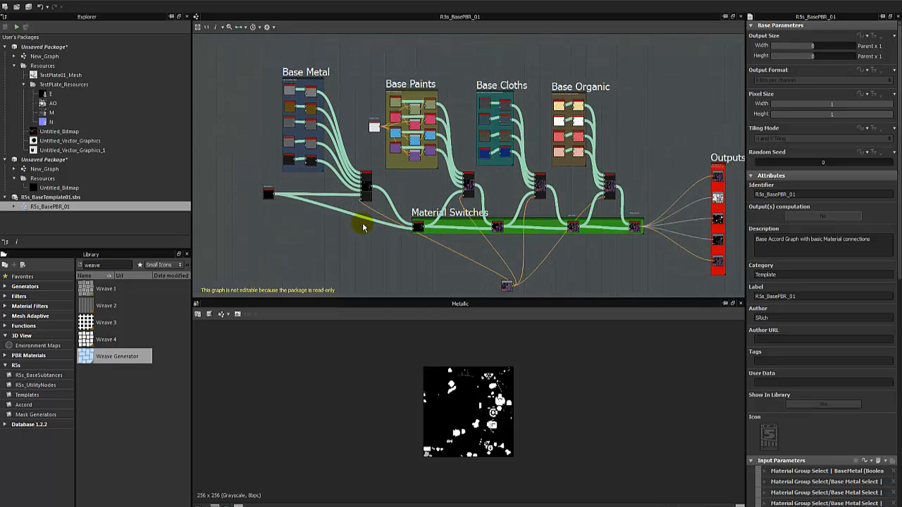
Open the second package's New_Graph and close its 3D view.
{"action": "double_click", "coordinate": [85, 173]}
{"action": "middle_click_drag", "start_coordinate": [427, 147], "coordinate": [532, 143]}
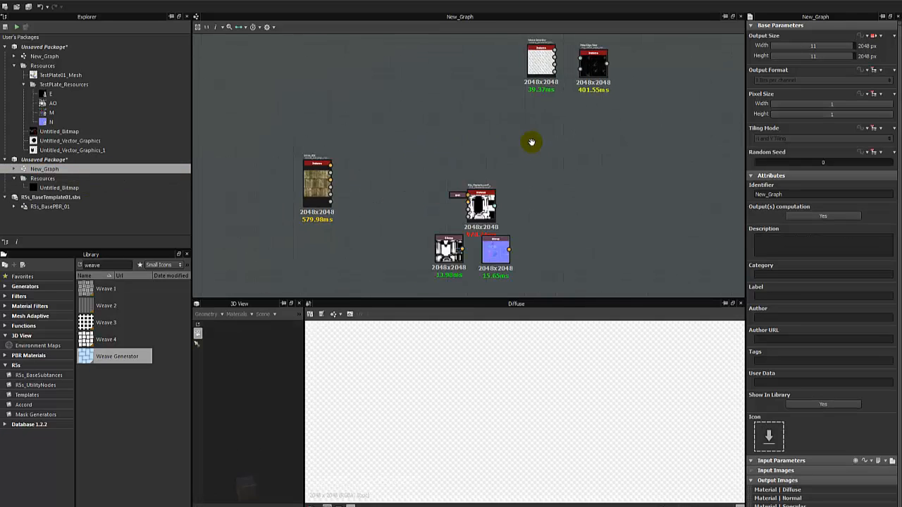
{"action": "scroll", "coordinate": [532, 143], "scroll_direction": "down", "scroll_amount": 2}
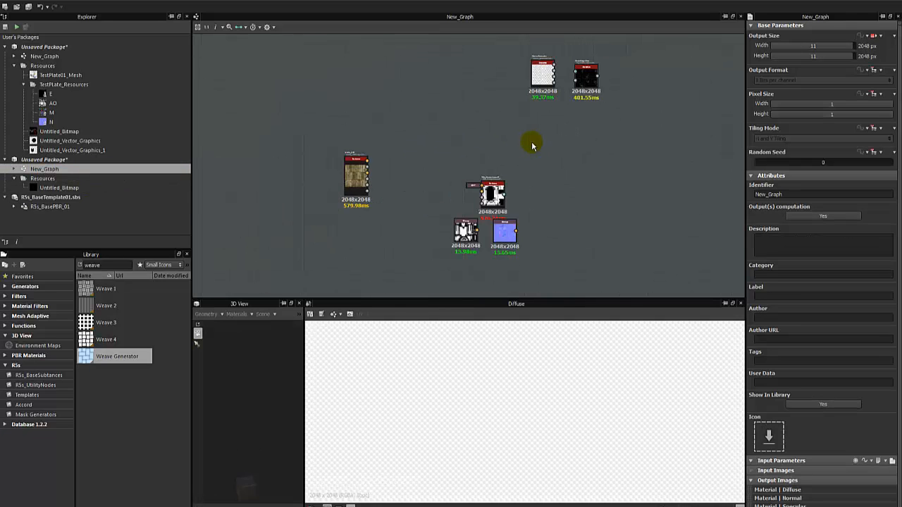
{"action": "left_click", "coordinate": [299, 304]}
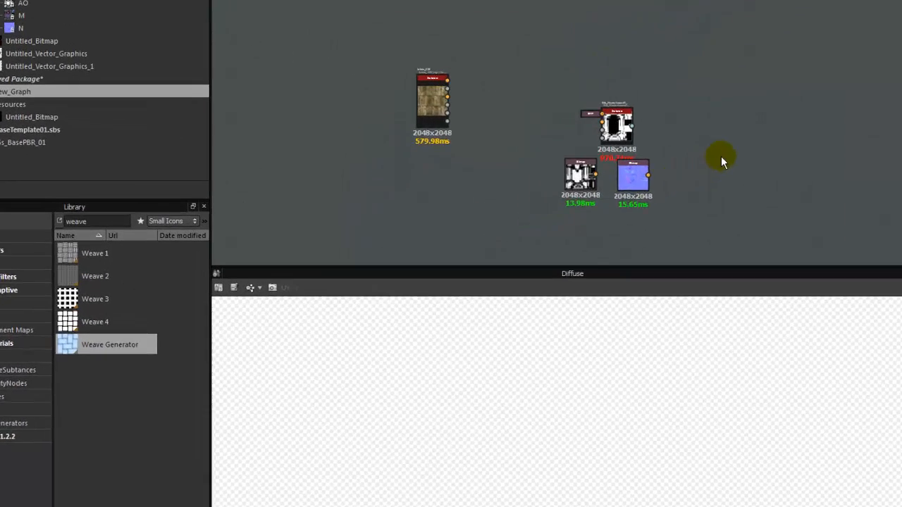
Move the brick material node closer to the Accord instance.
{"action": "left_click_drag", "start_coordinate": [467, 66], "coordinate": [472, 42]}
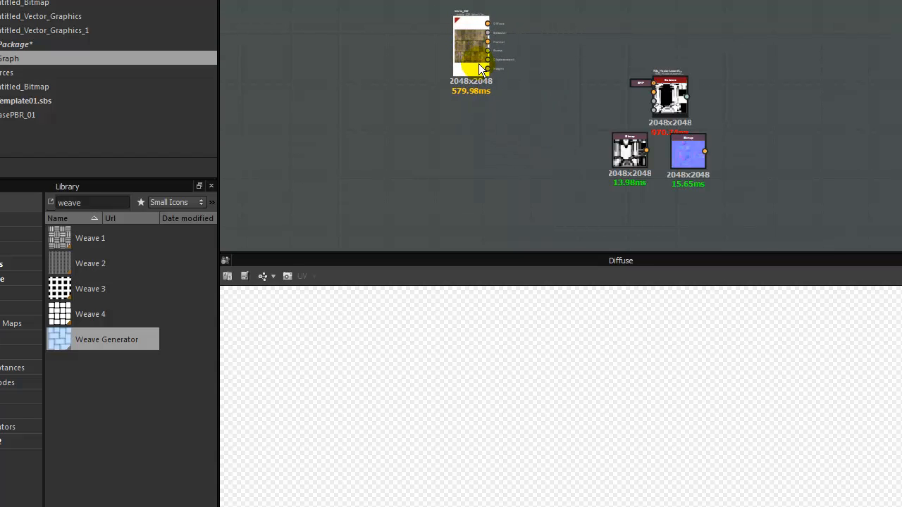
{"action": "left_click", "coordinate": [576, 177]}
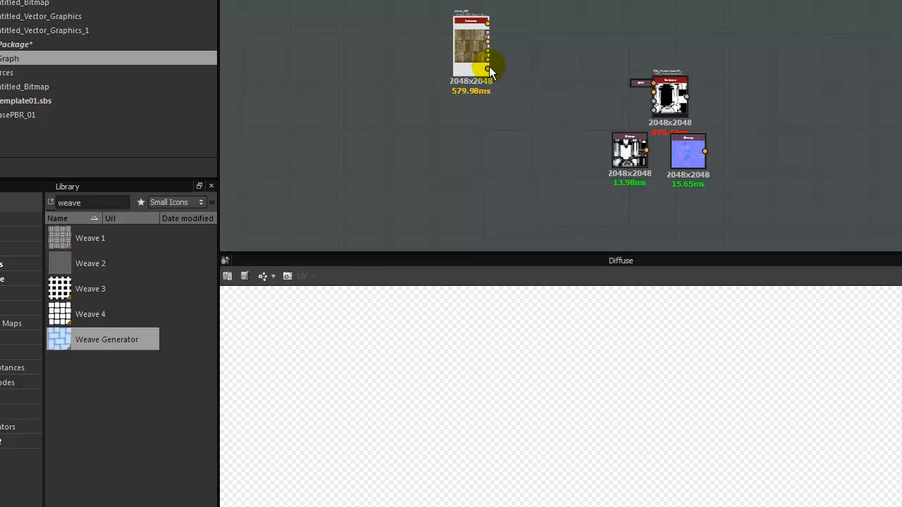
{"action": "left_click_drag", "start_coordinate": [489, 70], "coordinate": [503, 75]}
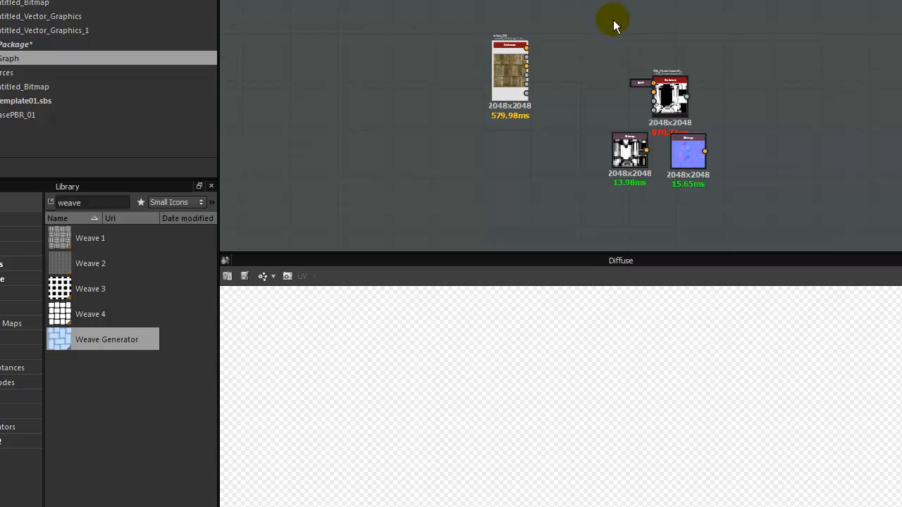
{"action": "left_click_drag", "start_coordinate": [670, 101], "coordinate": [669, 89]}
{"action": "left_click", "coordinate": [621, 97]}
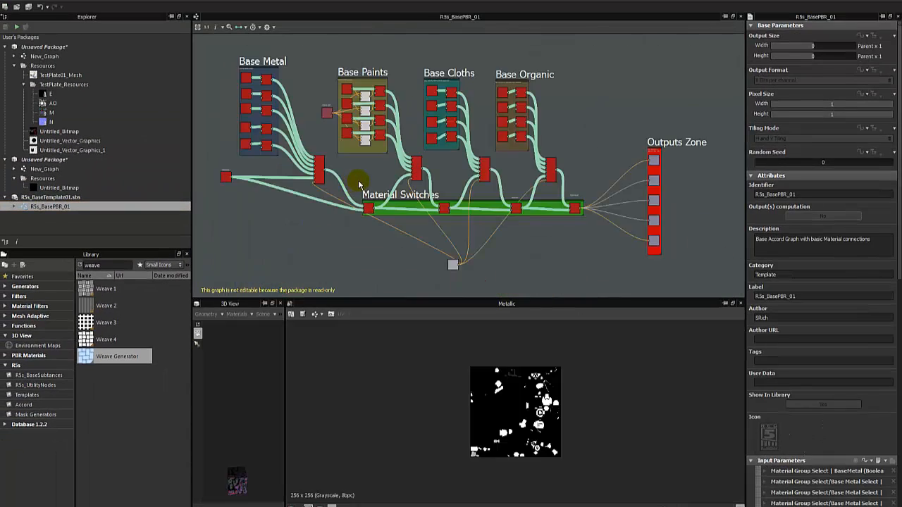
Preview the template graph's Roughness output.
{"action": "scroll", "coordinate": [358, 184], "scroll_direction": "down", "scroll_amount": 2}
{"action": "middle_click_drag", "start_coordinate": [306, 228], "coordinate": [339, 230]}
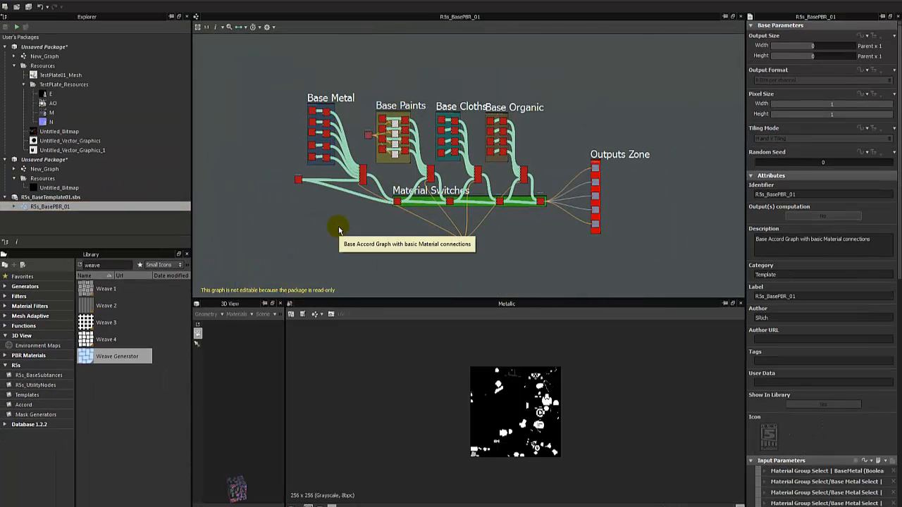
{"action": "scroll", "coordinate": [650, 187], "scroll_direction": "up", "scroll_amount": 5}
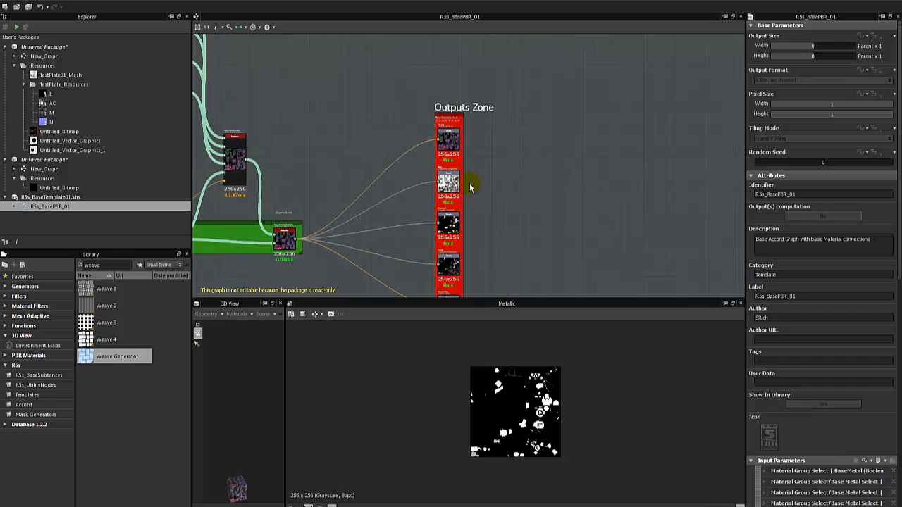
{"action": "double_click", "coordinate": [451, 184]}
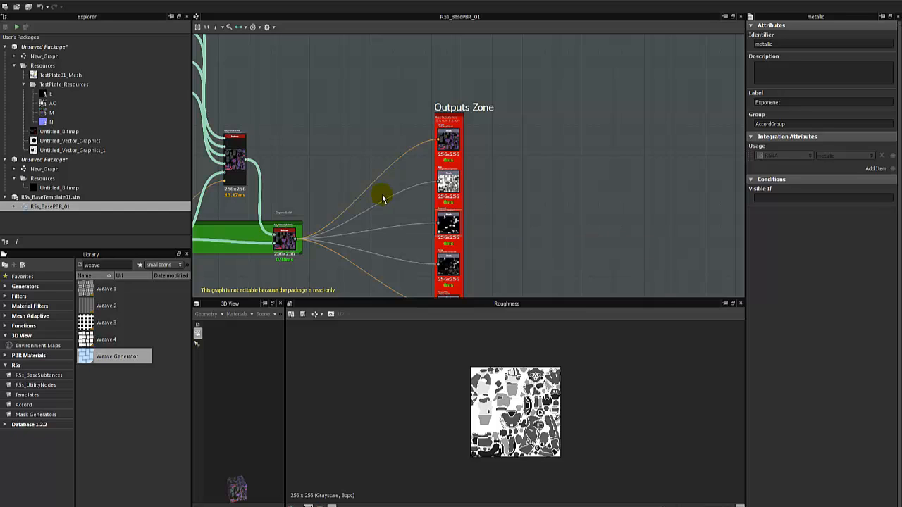
Pin the template graph and open the first package's New_Graph.
{"action": "scroll", "coordinate": [358, 193], "scroll_direction": "down", "scroll_amount": 3}
{"action": "middle_click_drag", "start_coordinate": [357, 193], "coordinate": [567, 183]}
{"action": "middle_click_drag", "start_coordinate": [433, 161], "coordinate": [507, 157]}
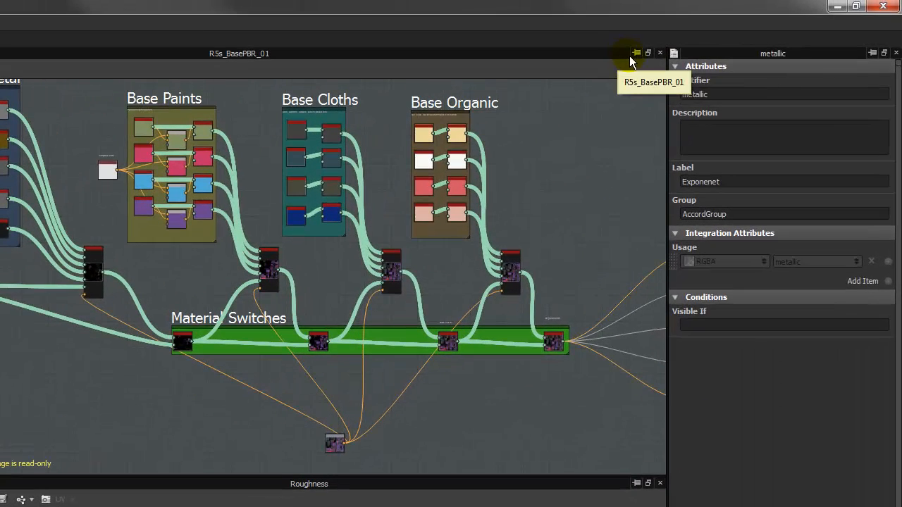
{"action": "left_click", "coordinate": [634, 54]}
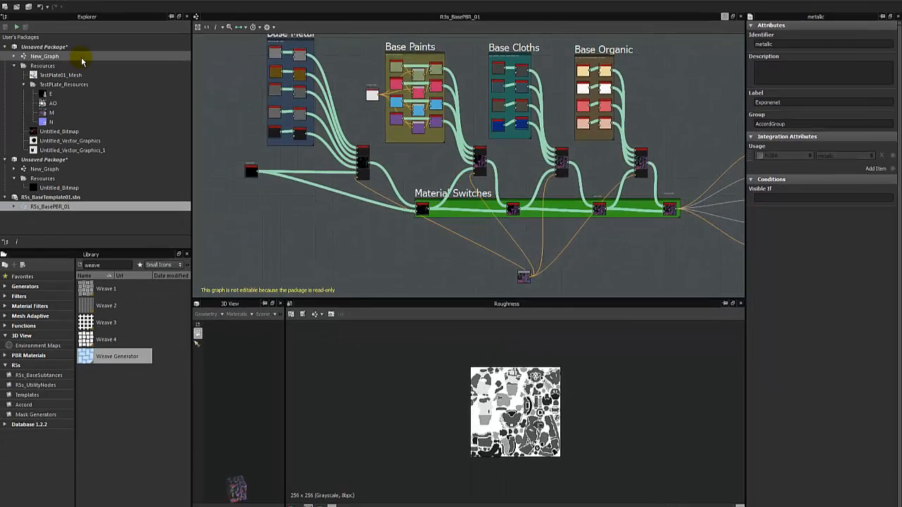
{"action": "double_click", "coordinate": [81, 57]}
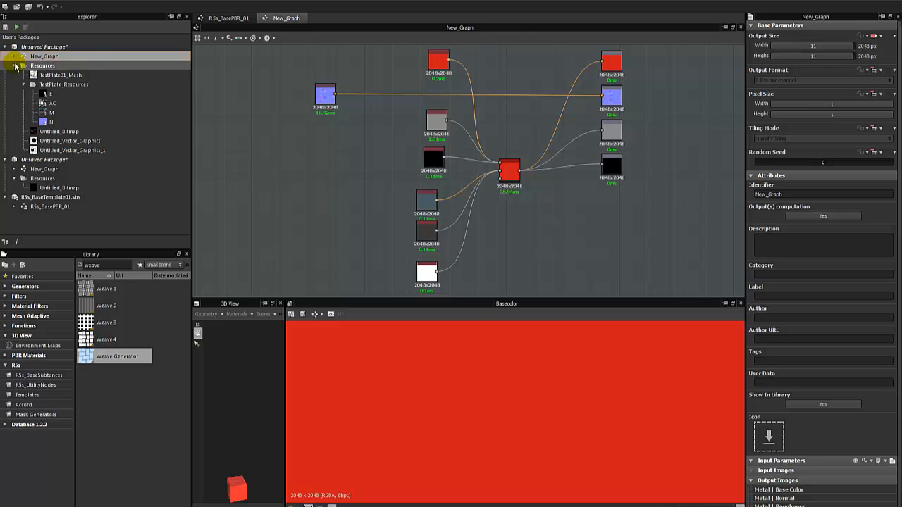
Open the second package's New_Graph, move the brick node closer, and show bricks_029's parameters.
{"action": "left_click", "coordinate": [16, 66]}
{"action": "left_click", "coordinate": [215, 18]}
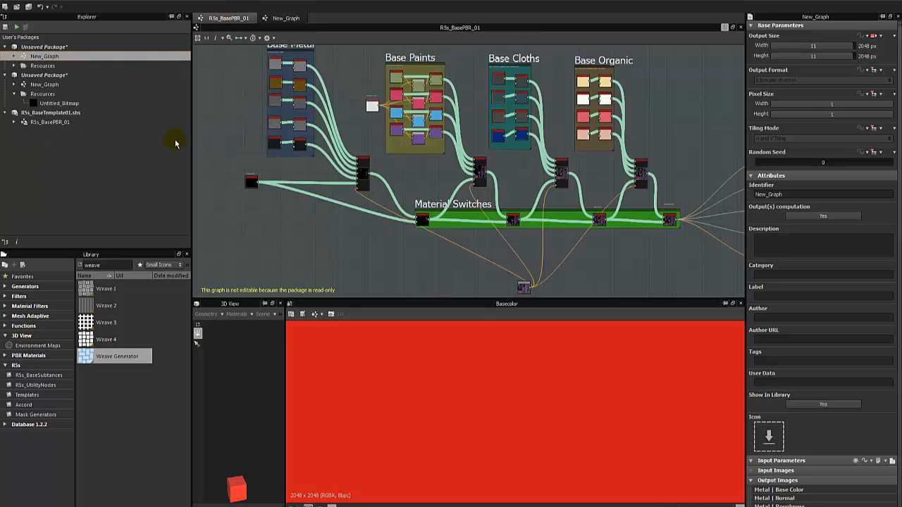
{"action": "double_click", "coordinate": [64, 84]}
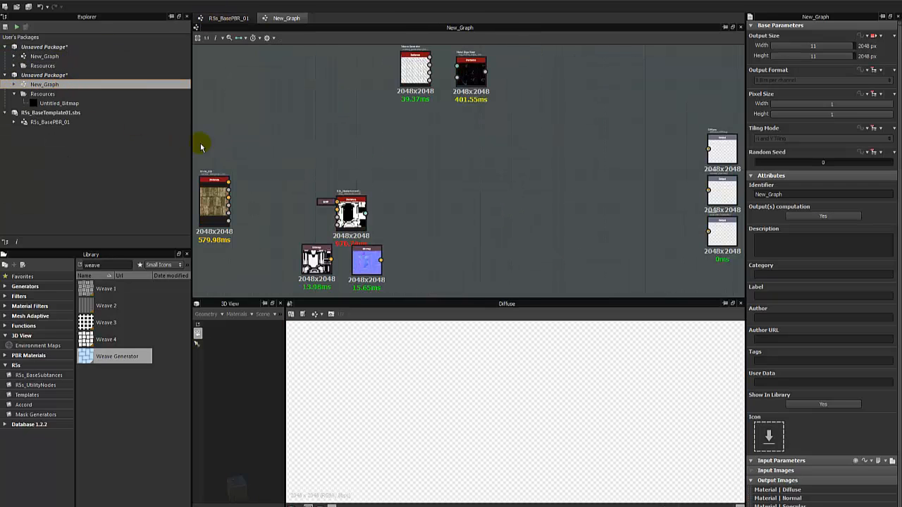
{"action": "middle_click_drag", "start_coordinate": [318, 157], "coordinate": [386, 118]}
{"action": "left_click_drag", "start_coordinate": [282, 160], "coordinate": [305, 175]}
{"action": "left_click", "coordinate": [360, 171]}
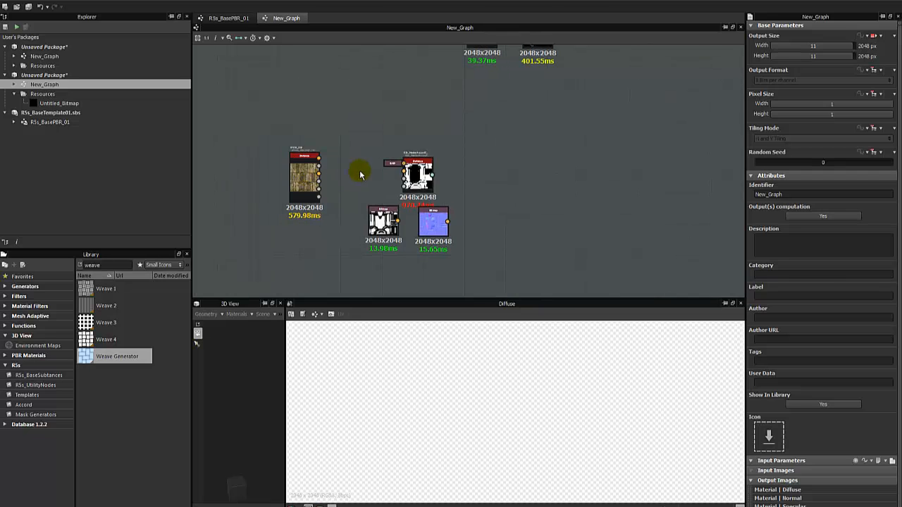
{"action": "scroll", "coordinate": [359, 174], "scroll_direction": "up", "scroll_amount": 2}
{"action": "double_click", "coordinate": [303, 172]}
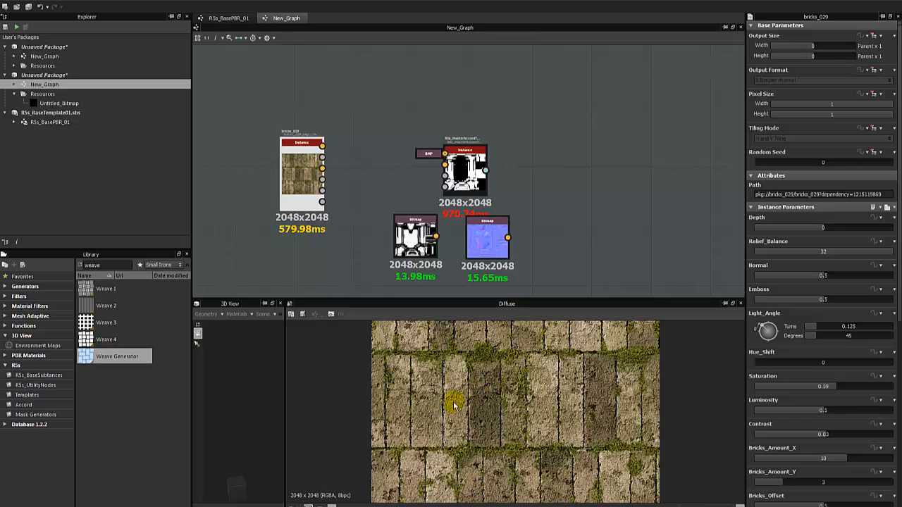
Lower bricks_029's Bricks_Amount_X from 10 to 8 and nudge the master Accord node.
{"action": "scroll", "coordinate": [478, 395], "scroll_direction": "down", "scroll_amount": 1}
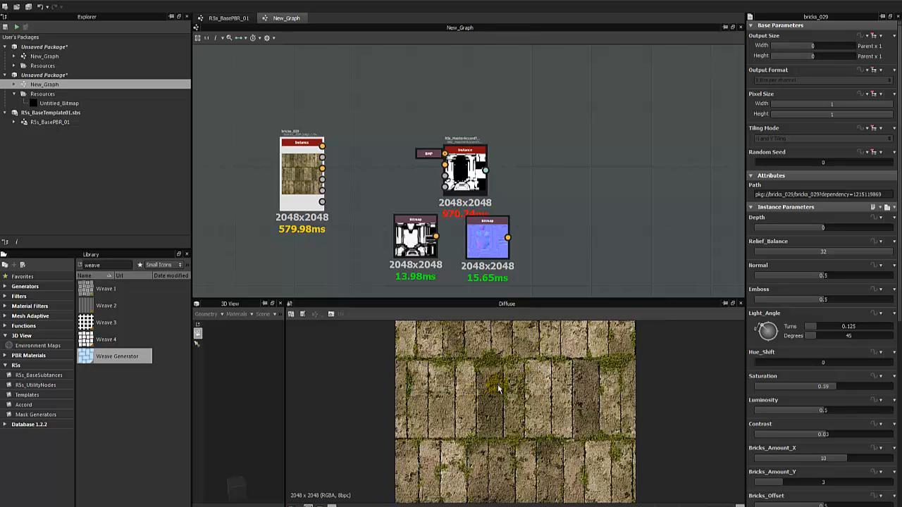
{"action": "scroll", "coordinate": [794, 400], "scroll_direction": "down", "scroll_amount": 2}
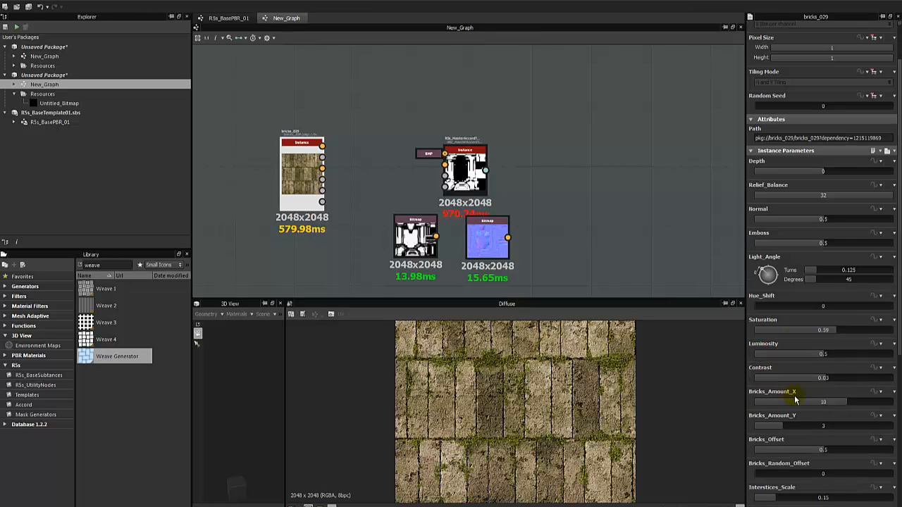
{"action": "scroll", "coordinate": [811, 446], "scroll_direction": "down", "scroll_amount": 1}
{"action": "scroll", "coordinate": [567, 452], "scroll_direction": "up", "scroll_amount": 1}
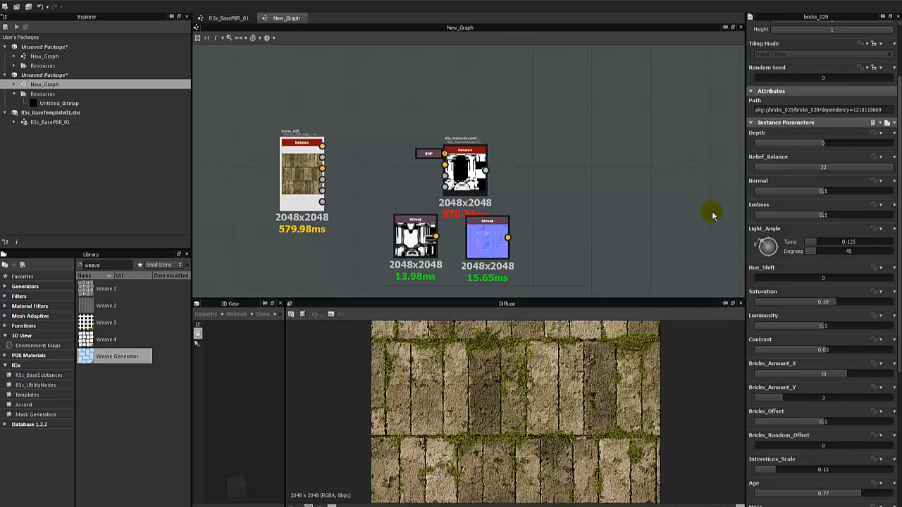
{"action": "scroll", "coordinate": [774, 196], "scroll_direction": "up", "scroll_amount": 2}
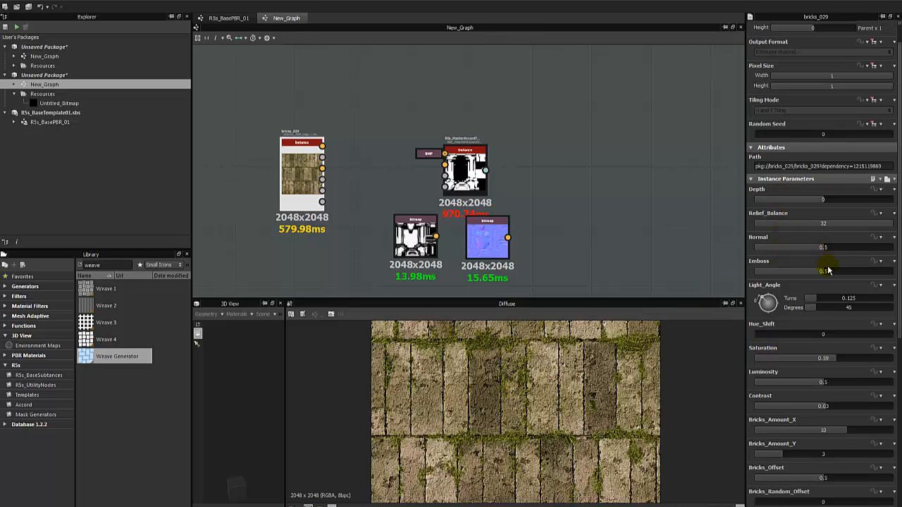
{"action": "scroll", "coordinate": [799, 429], "scroll_direction": "down", "scroll_amount": 1}
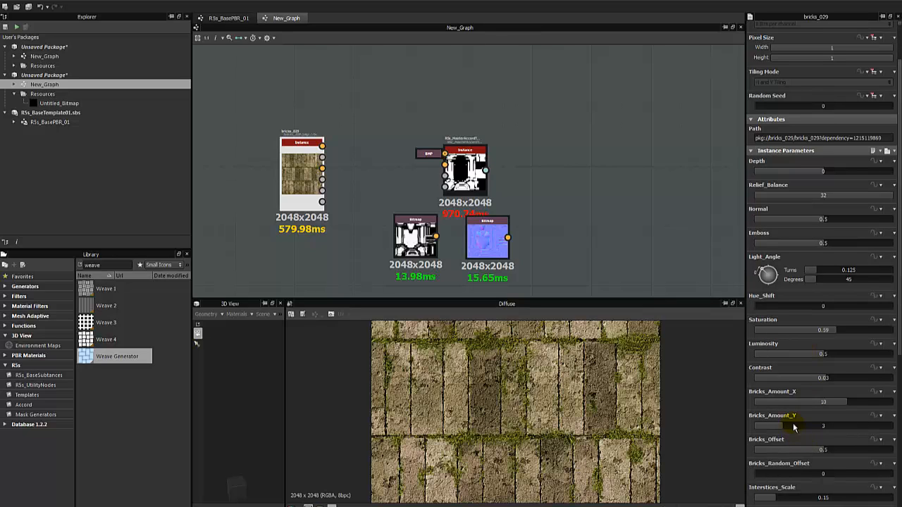
{"action": "left_click", "coordinate": [838, 403]}
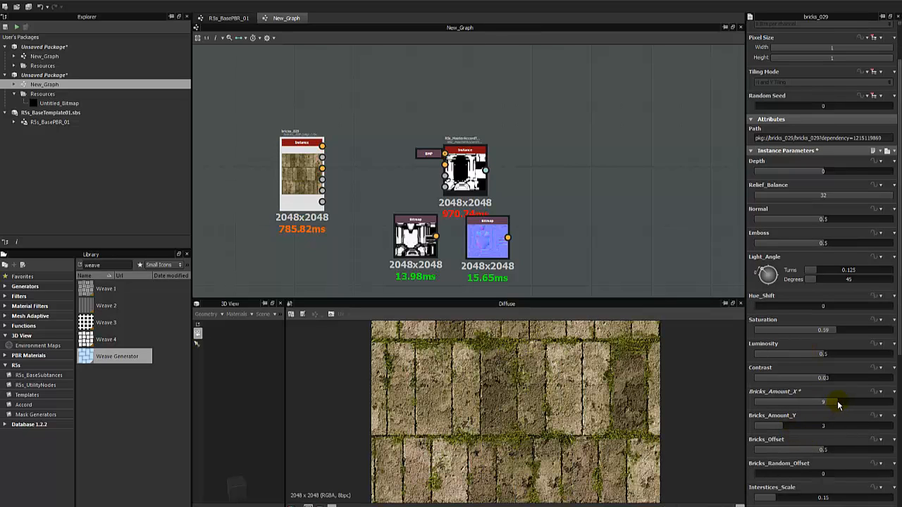
{"action": "left_click", "coordinate": [828, 406]}
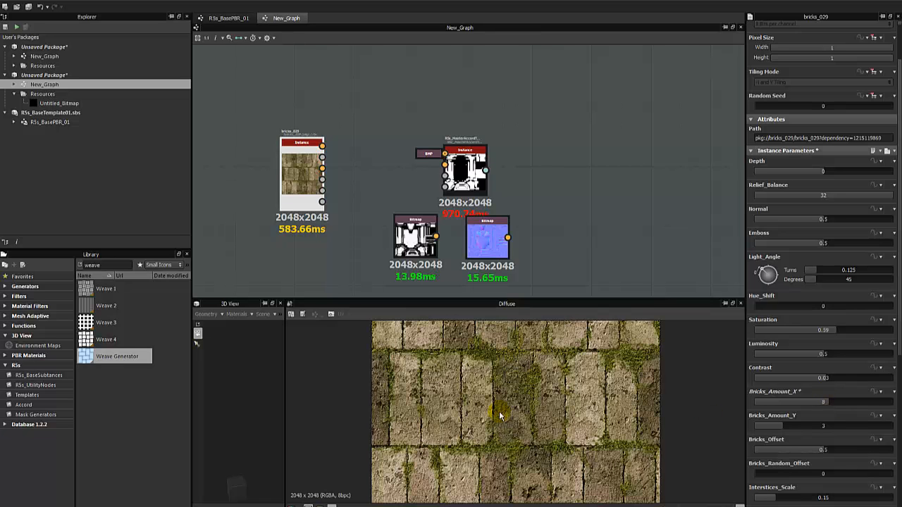
{"action": "scroll", "coordinate": [499, 410], "scroll_direction": "down", "scroll_amount": 2}
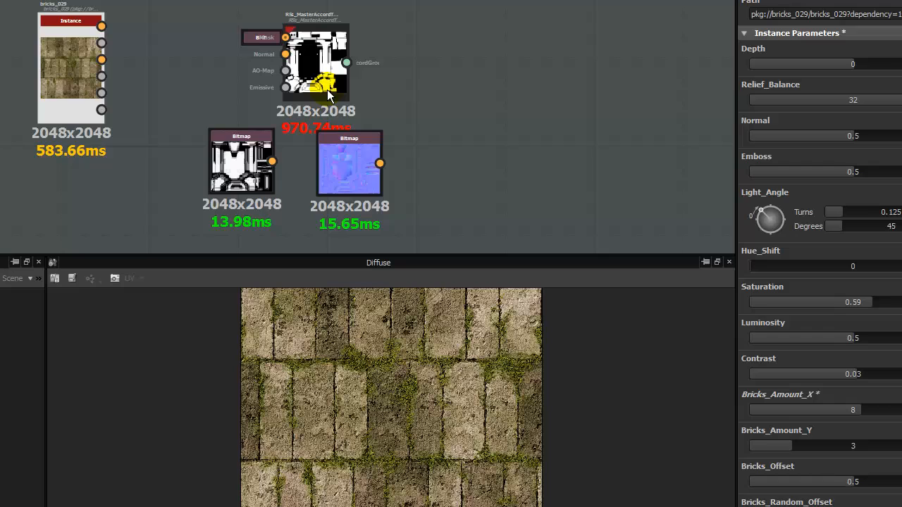
{"action": "left_click_drag", "start_coordinate": [327, 89], "coordinate": [295, 67]}
Display the MasterAccord instance, widen the 3D View pane, and move the instance node up-right.
{"action": "double_click", "coordinate": [345, 56]}
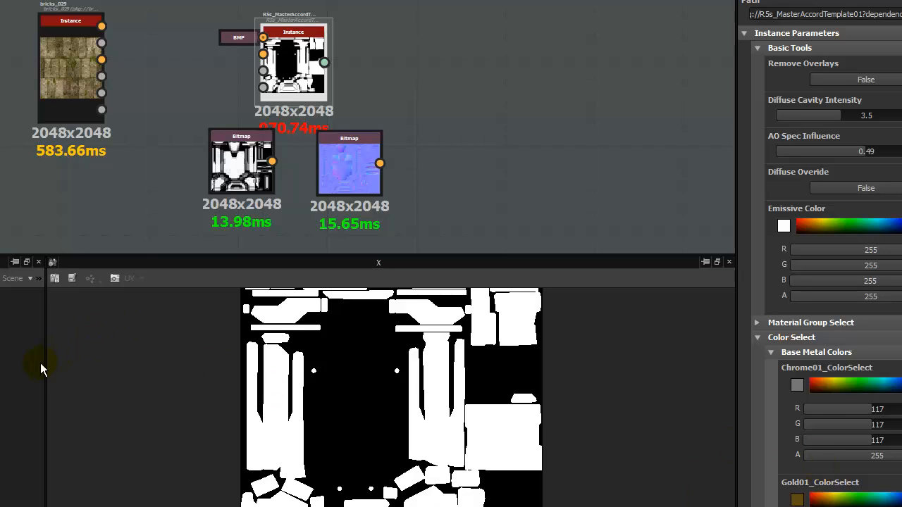
{"action": "left_click_drag", "start_coordinate": [44, 363], "coordinate": [223, 338]}
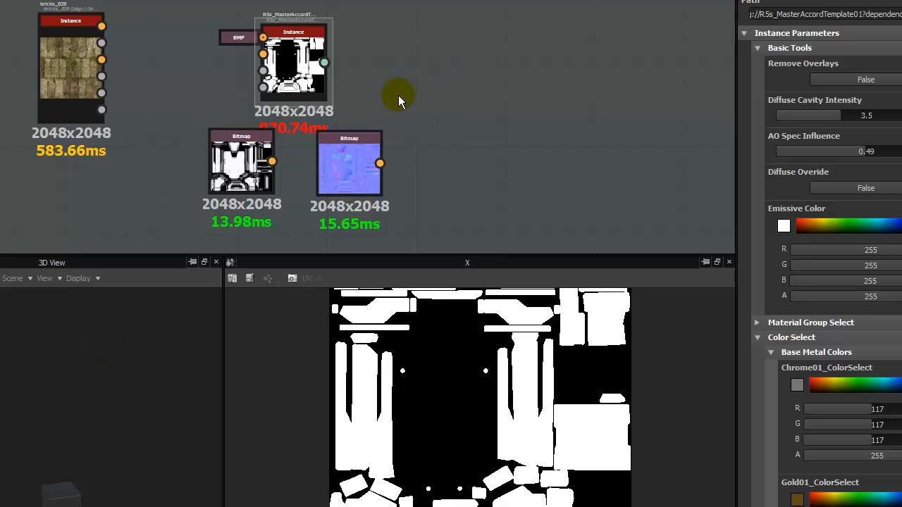
{"action": "left_click_drag", "start_coordinate": [304, 77], "coordinate": [329, 55]}
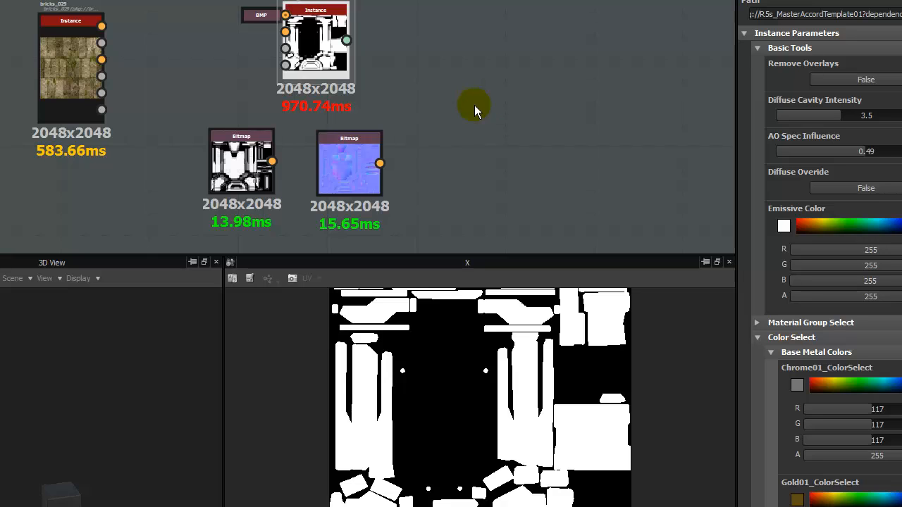
Inspect the normal-map and AO bitmaps and tidy node positions, leaving the AO map shown.
{"action": "left_click", "coordinate": [338, 161]}
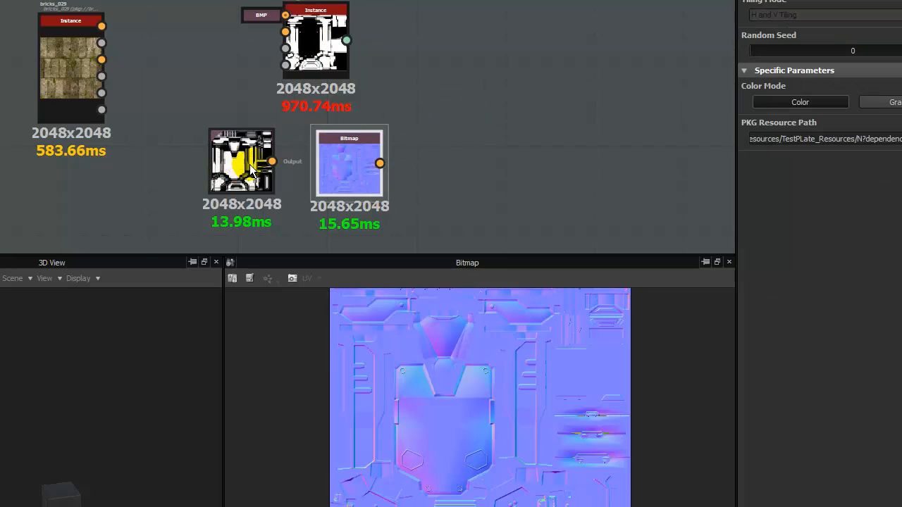
{"action": "left_click", "coordinate": [236, 166]}
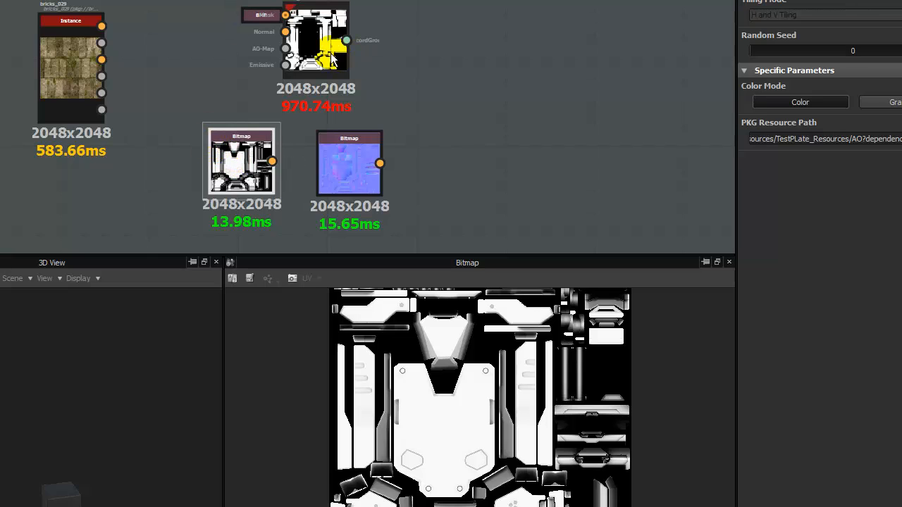
{"action": "left_click_drag", "start_coordinate": [323, 57], "coordinate": [309, 68]}
{"action": "left_click_drag", "start_coordinate": [339, 163], "coordinate": [336, 157]}
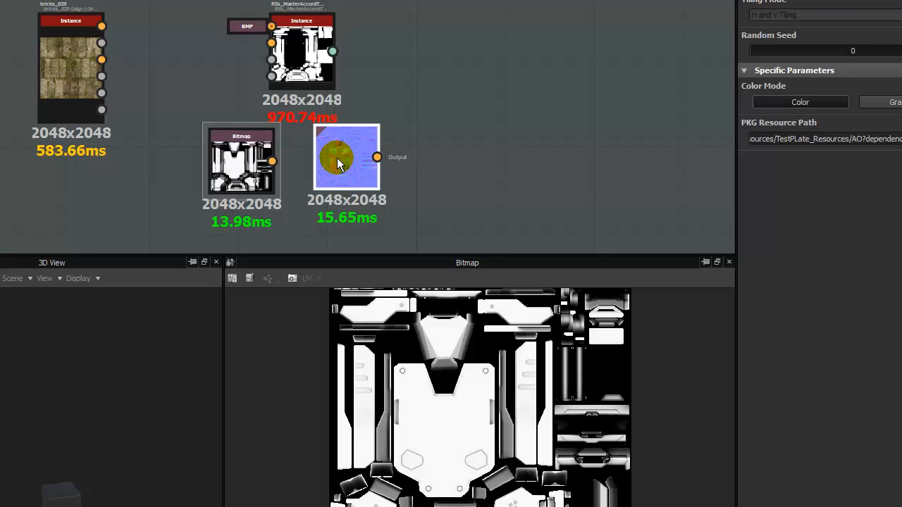
{"action": "left_click", "coordinate": [436, 112]}
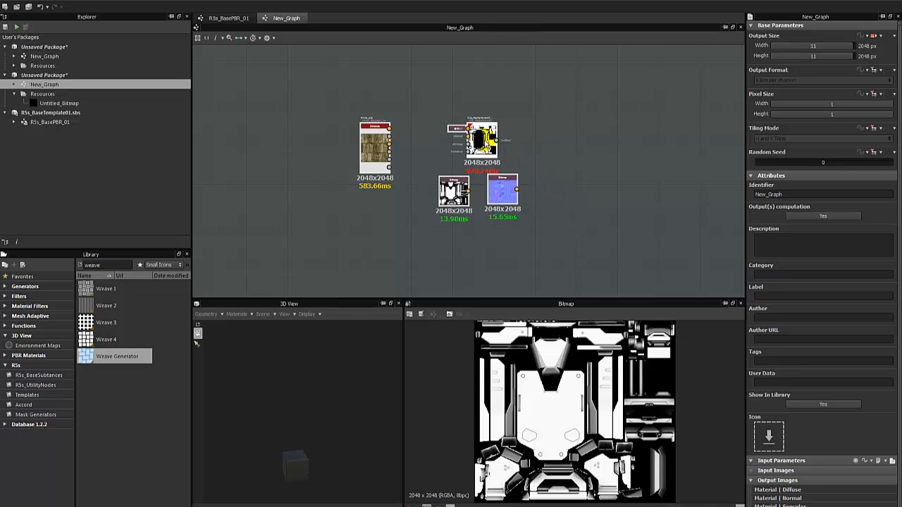
Shift the four Accord nodes right and show bricks_029's Diffuse output zoomed in.
{"action": "left_click_drag", "start_coordinate": [489, 143], "coordinate": [523, 147]}
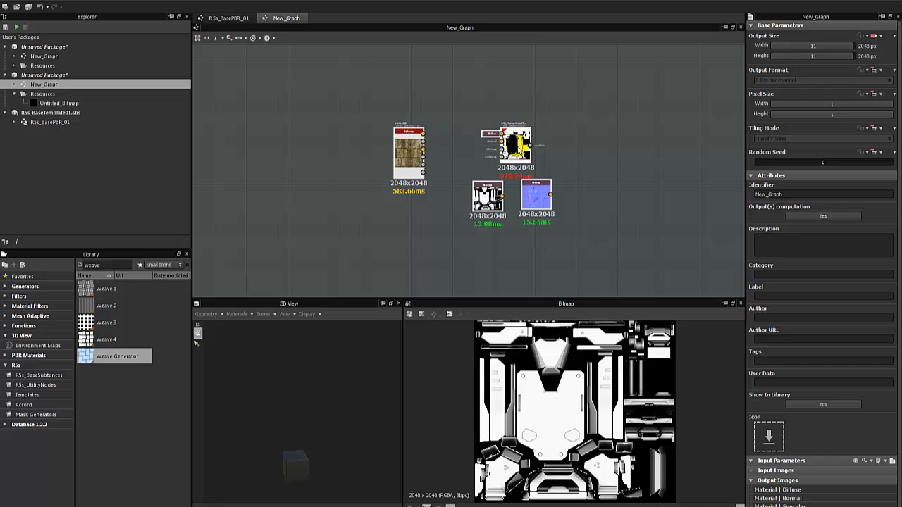
{"action": "double_click", "coordinate": [408, 149]}
{"action": "scroll", "coordinate": [561, 390], "scroll_direction": "up", "scroll_amount": 5}
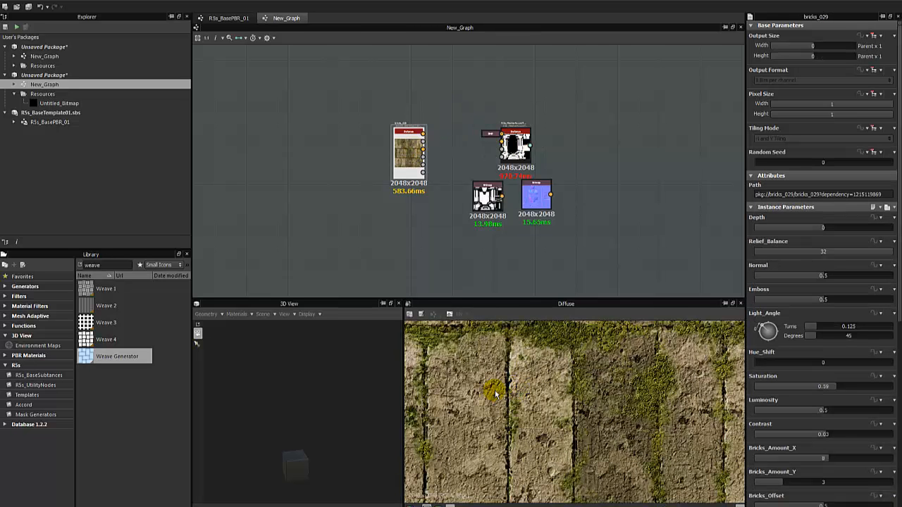
{"action": "middle_click_drag", "start_coordinate": [553, 357], "coordinate": [634, 357]}
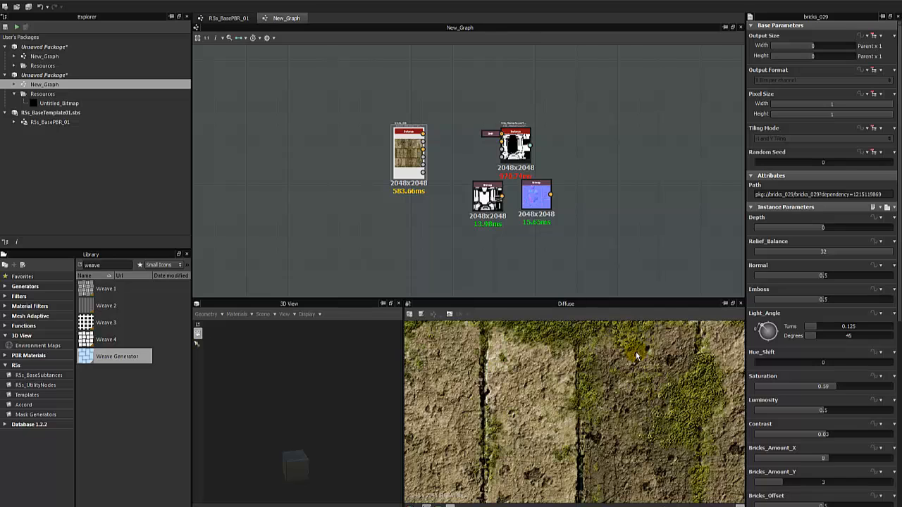
{"action": "scroll", "coordinate": [668, 396], "scroll_direction": "up", "scroll_amount": 3}
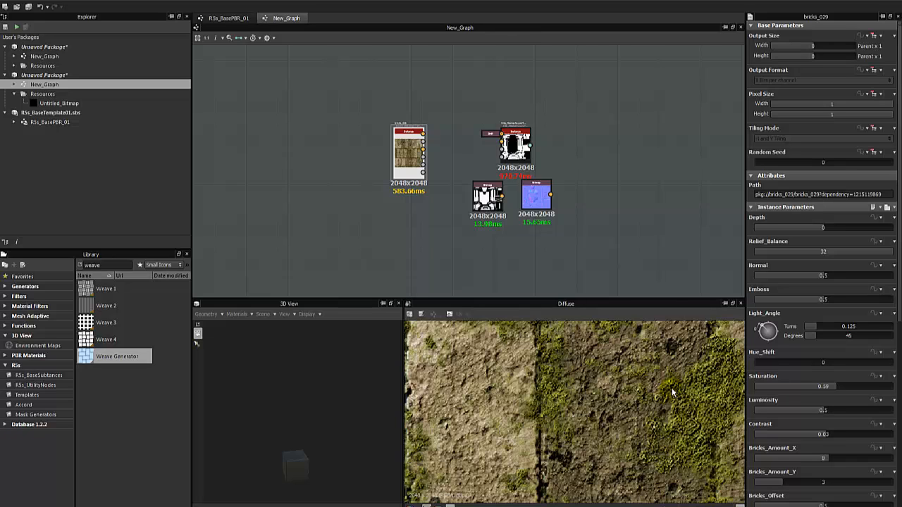
Move the bricks_029 node further left of the Accord nodes.
{"action": "left_click_drag", "start_coordinate": [415, 155], "coordinate": [345, 159]}
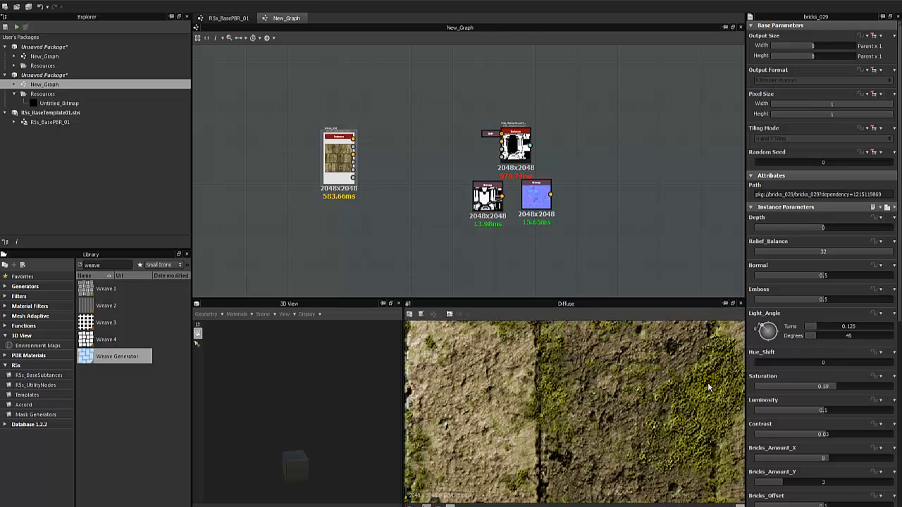
{"action": "scroll", "coordinate": [712, 383], "scroll_direction": "up", "scroll_amount": 3}
{"action": "scroll", "coordinate": [707, 394], "scroll_direction": "down", "scroll_amount": 2}
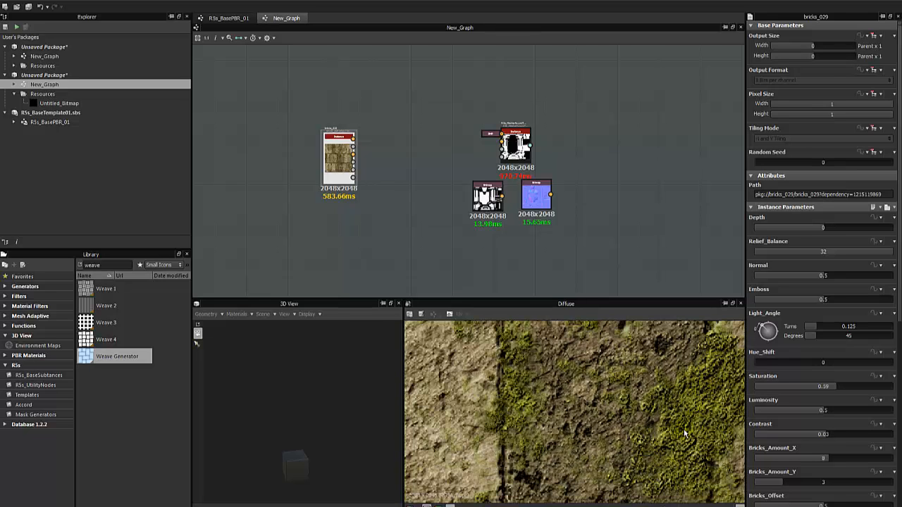
{"action": "scroll", "coordinate": [677, 424], "scroll_direction": "down", "scroll_amount": 1}
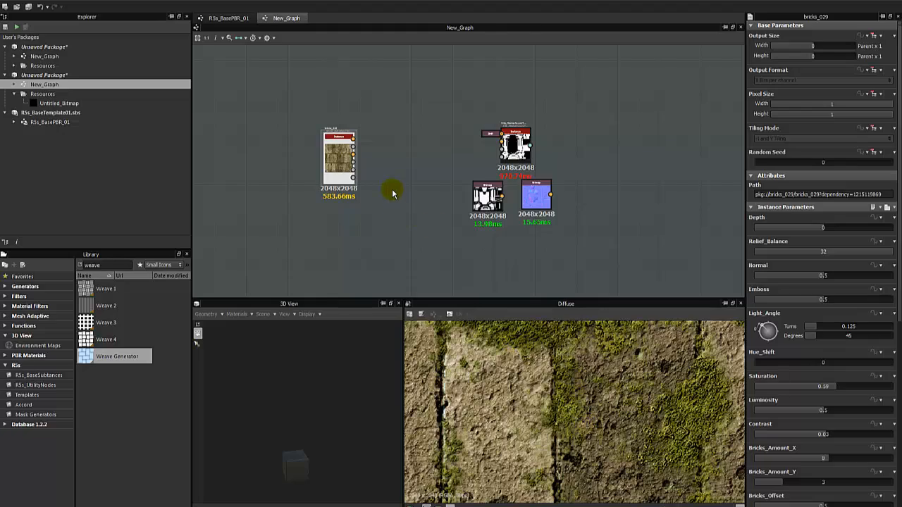
{"action": "mouse_move", "coordinate": [333, 147]}
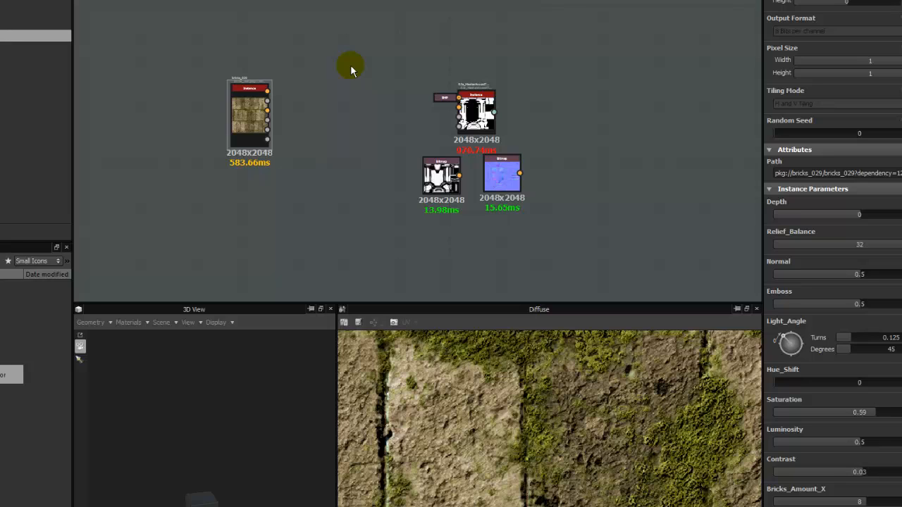
Move the Accord and bitmap nodes left toward the bricks node and show the MasterAccord output.
{"action": "left_click_drag", "start_coordinate": [351, 65], "coordinate": [524, 217]}
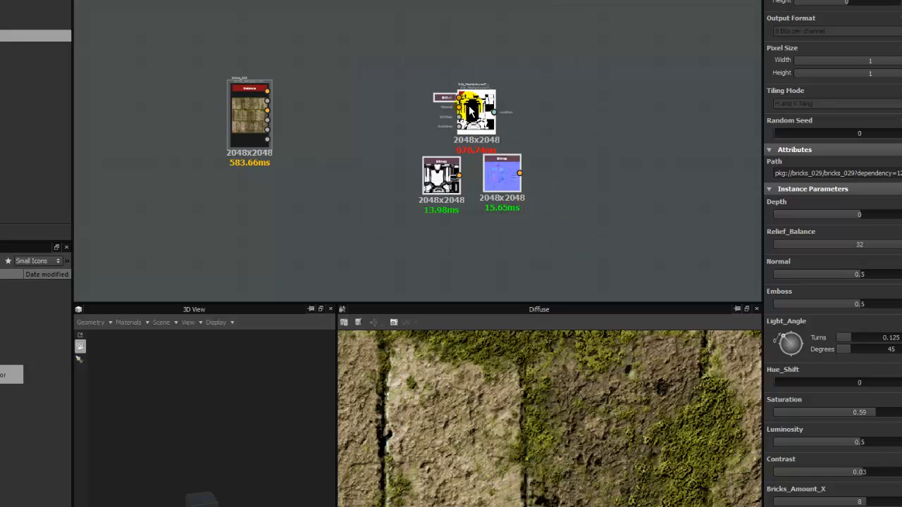
{"action": "left_click_drag", "start_coordinate": [476, 110], "coordinate": [409, 117]}
{"action": "left_click", "coordinate": [449, 134]}
{"action": "double_click", "coordinate": [412, 119]}
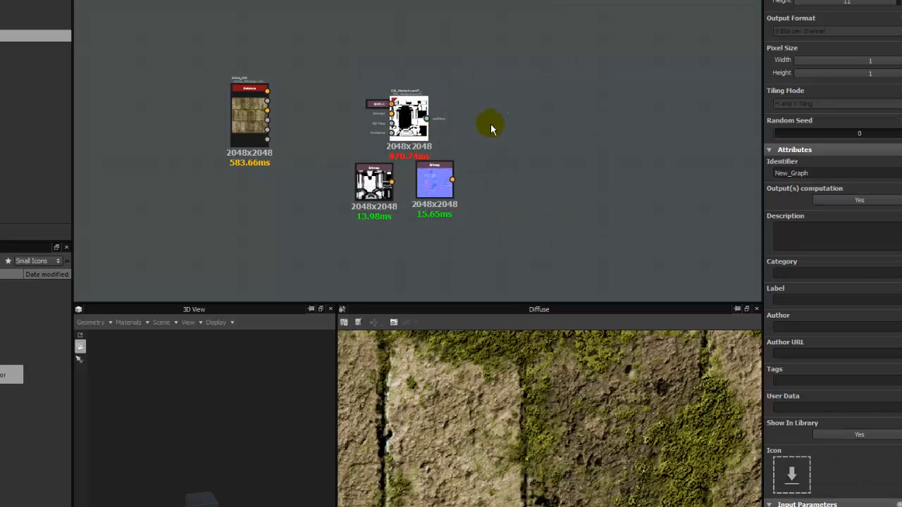
{"action": "scroll", "coordinate": [553, 380], "scroll_direction": "down", "scroll_amount": 6}
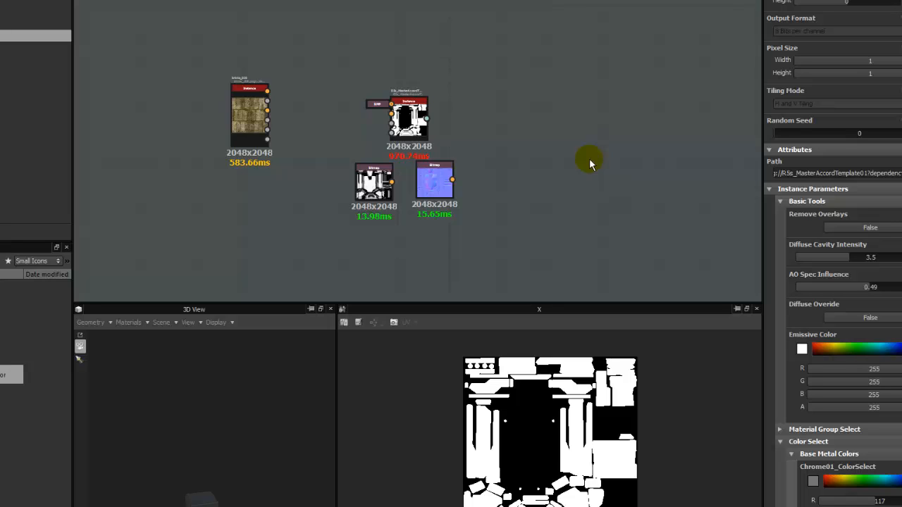
Nudge the instance, BMP and bitmap nodes down-left, then bring the YouTube channel browser onscreen.
{"action": "left_click_drag", "start_coordinate": [532, 67], "coordinate": [374, 209]}
{"action": "left_click_drag", "start_coordinate": [404, 107], "coordinate": [393, 127]}
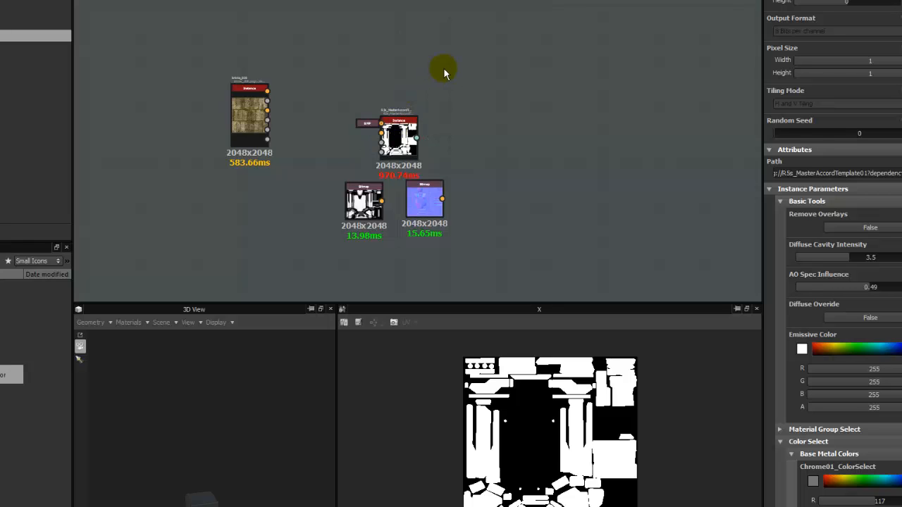
{"action": "left_click", "coordinate": [465, 92]}
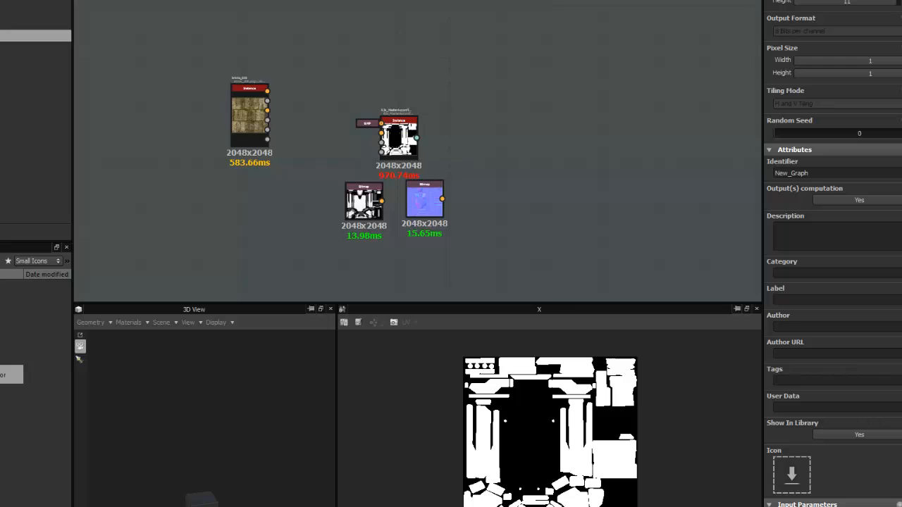
{"action": "left_click_drag", "start_coordinate": [901, 81], "coordinate": [528, 40]}
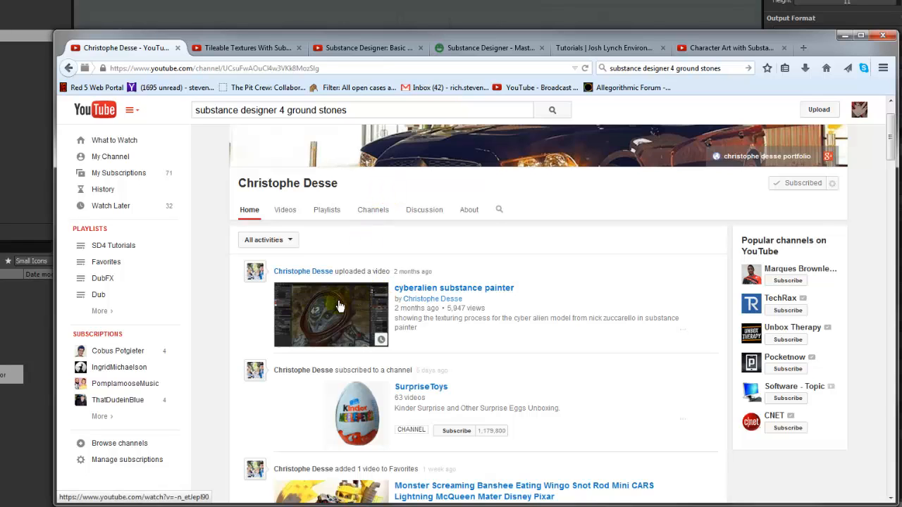
{"action": "scroll", "coordinate": [331, 302], "scroll_direction": "up", "scroll_amount": 2}
{"action": "left_click", "coordinate": [286, 271]}
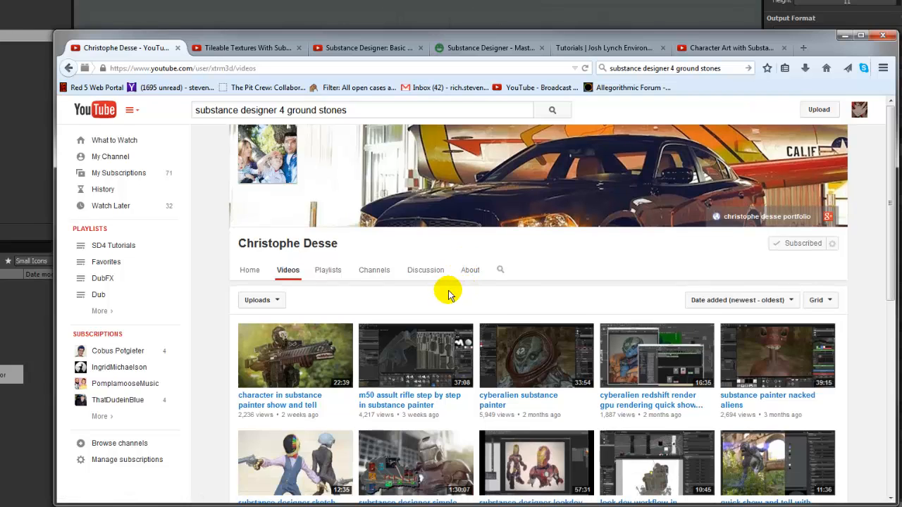
{"action": "scroll", "coordinate": [395, 314], "scroll_direction": "down", "scroll_amount": 1}
{"action": "scroll", "coordinate": [376, 324], "scroll_direction": "down", "scroll_amount": 2}
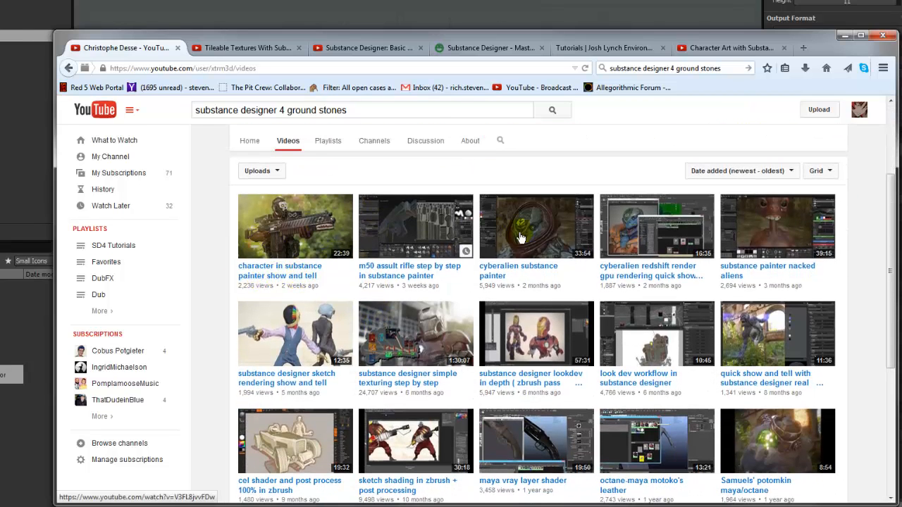
{"action": "scroll", "coordinate": [606, 331], "scroll_direction": "down", "scroll_amount": 1}
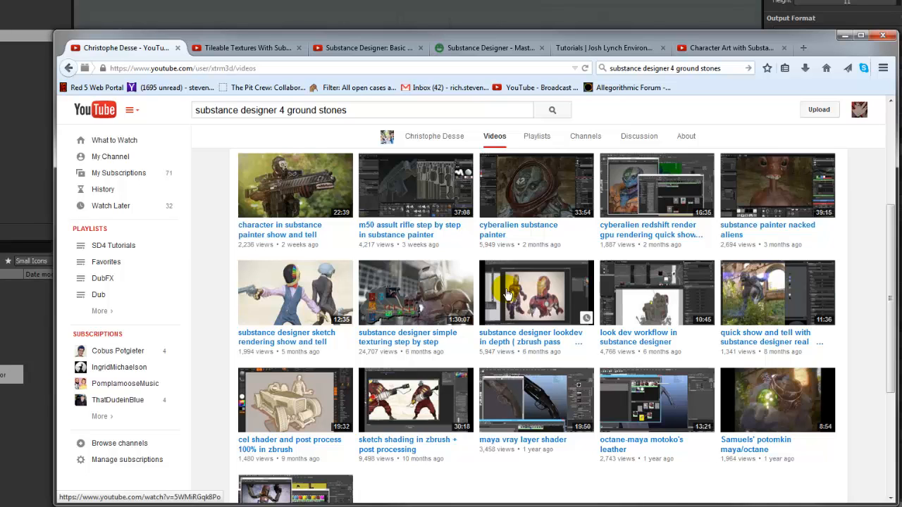
{"action": "scroll", "coordinate": [503, 281], "scroll_direction": "down", "scroll_amount": 1}
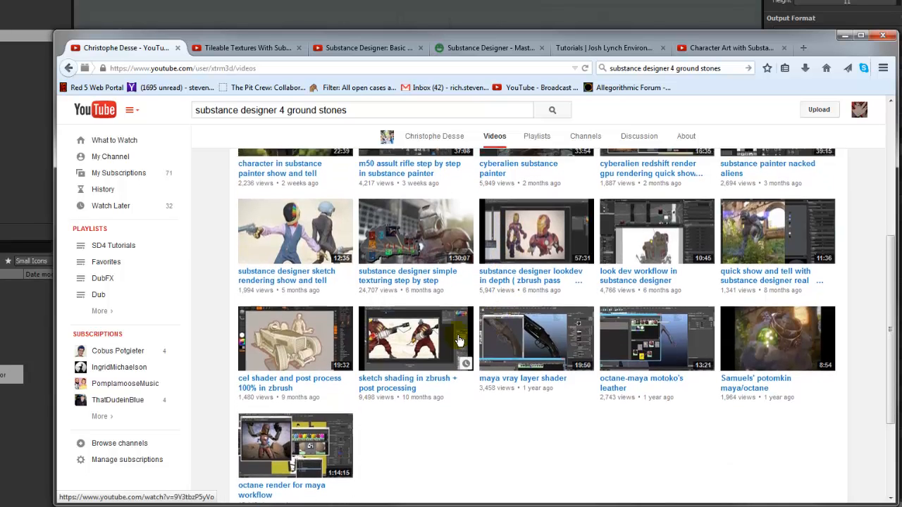
{"action": "scroll", "coordinate": [456, 338], "scroll_direction": "up", "scroll_amount": 3}
{"action": "scroll", "coordinate": [525, 409], "scroll_direction": "down", "scroll_amount": 1}
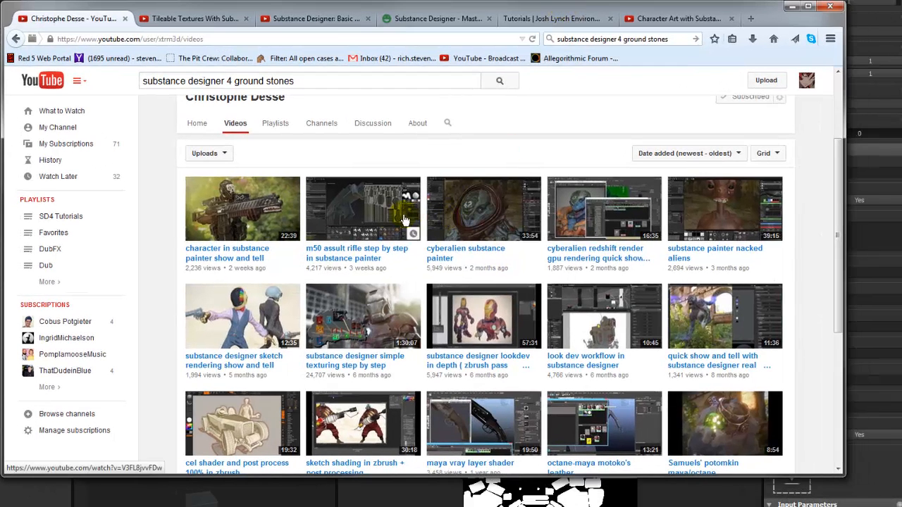
Browse the Tileable Textures playlist and Basic Tiles Tutorial, then open the Polycount Substance Designer thread.
{"action": "left_click", "coordinate": [198, 21]}
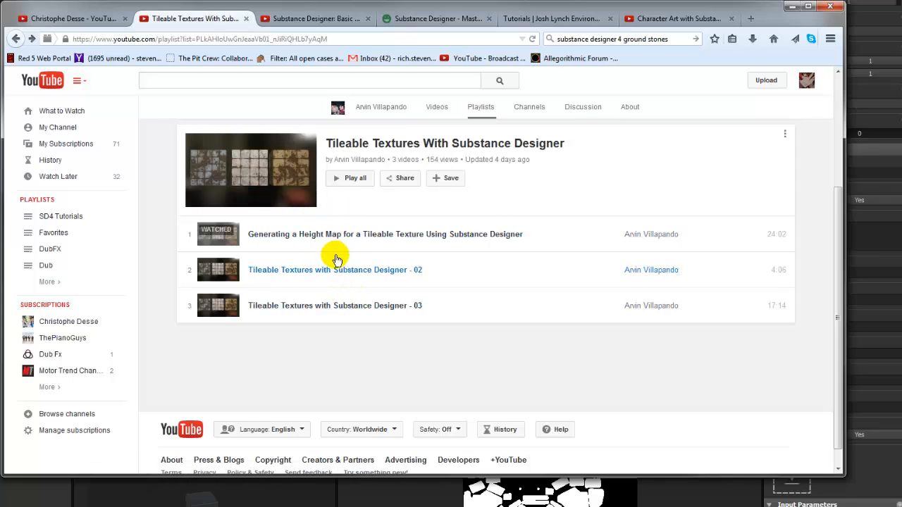
{"action": "left_click", "coordinate": [328, 22]}
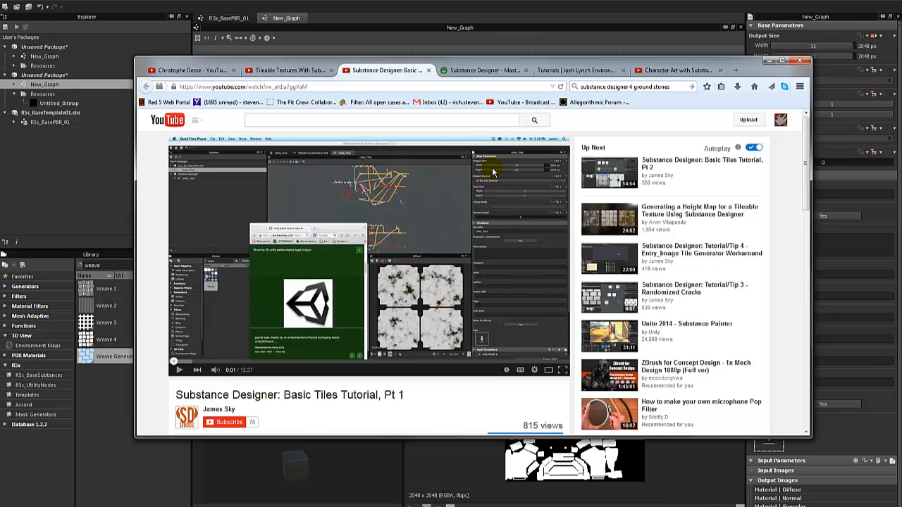
{"action": "left_click", "coordinate": [486, 70]}
{"action": "scroll", "coordinate": [532, 237], "scroll_direction": "down", "scroll_amount": 1}
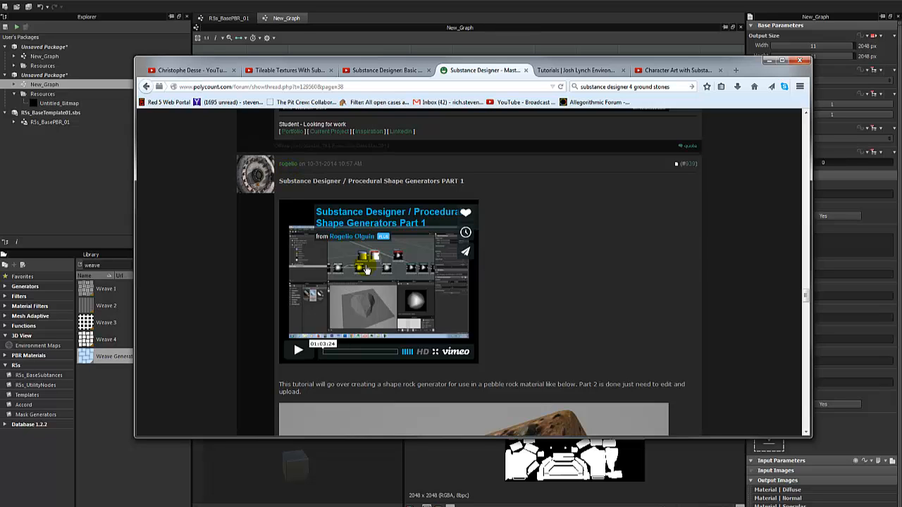
Read through the pebble rock cube render and comments, then switch to the artist's Tutorials page.
{"action": "scroll", "coordinate": [429, 310], "scroll_direction": "down", "scroll_amount": 5}
{"action": "scroll", "coordinate": [539, 281], "scroll_direction": "down", "scroll_amount": 5}
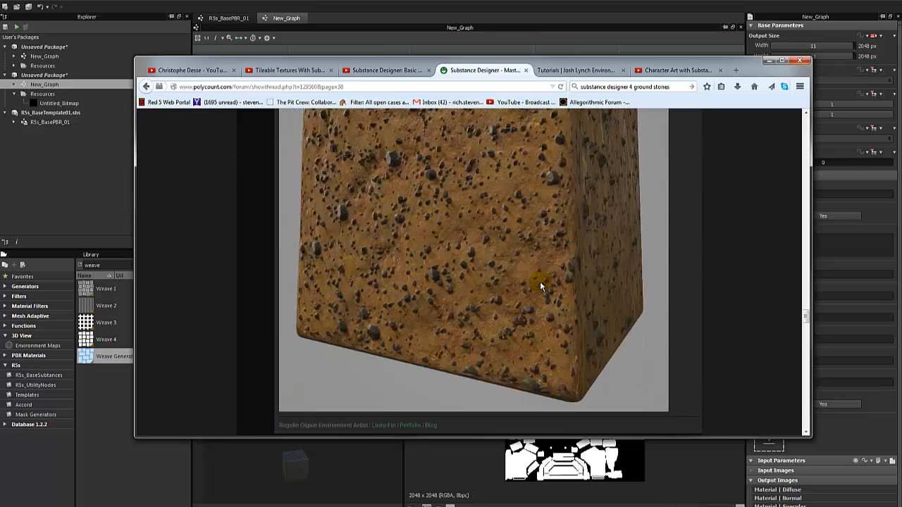
{"action": "scroll", "coordinate": [523, 280], "scroll_direction": "up", "scroll_amount": 4}
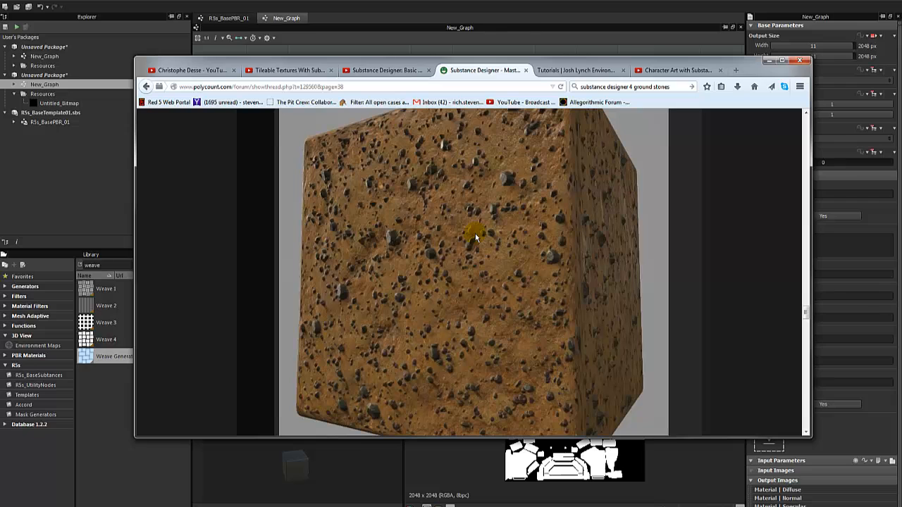
{"action": "scroll", "coordinate": [475, 238], "scroll_direction": "up", "scroll_amount": 1}
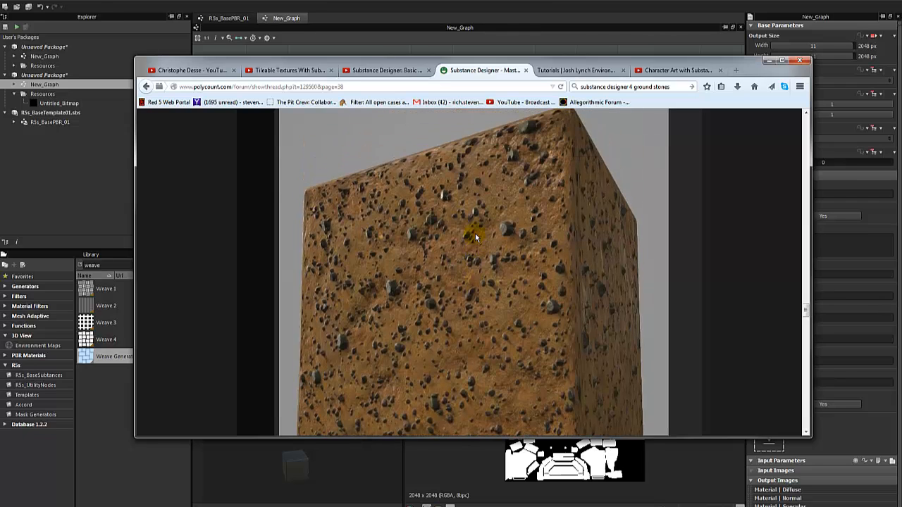
{"action": "scroll", "coordinate": [475, 238], "scroll_direction": "up", "scroll_amount": 2}
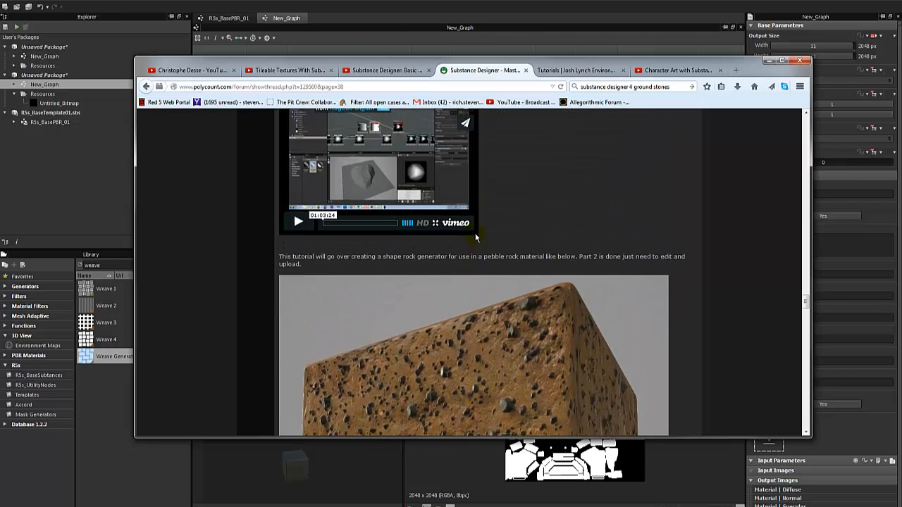
{"action": "scroll", "coordinate": [475, 237], "scroll_direction": "down", "scroll_amount": 2}
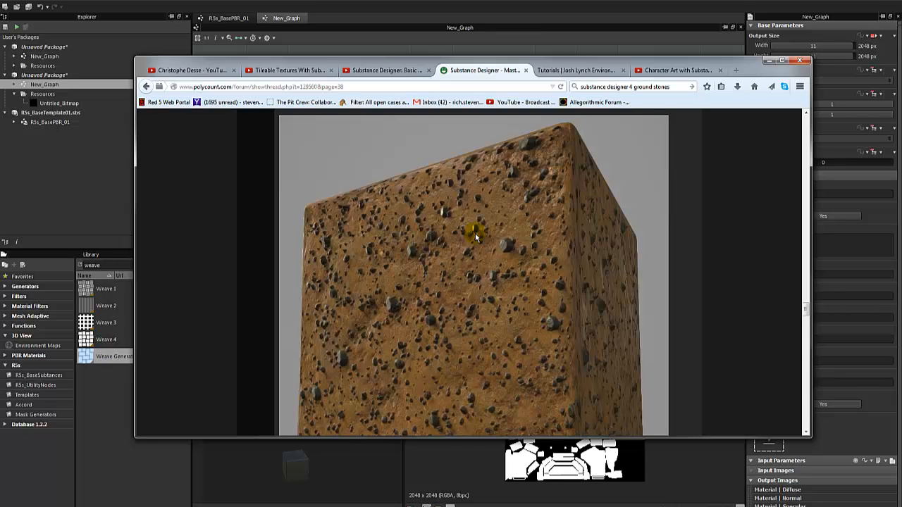
{"action": "scroll", "coordinate": [476, 237], "scroll_direction": "down", "scroll_amount": 5}
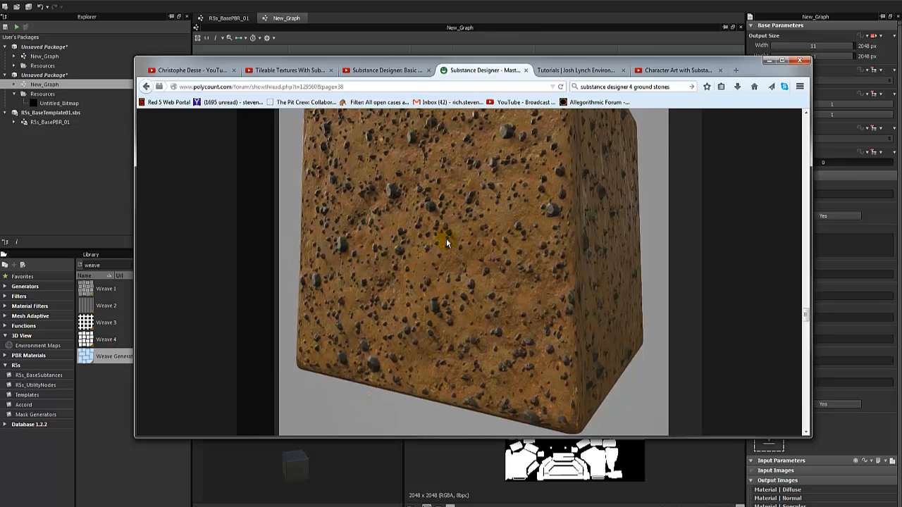
{"action": "scroll", "coordinate": [445, 242], "scroll_direction": "up", "scroll_amount": 10}
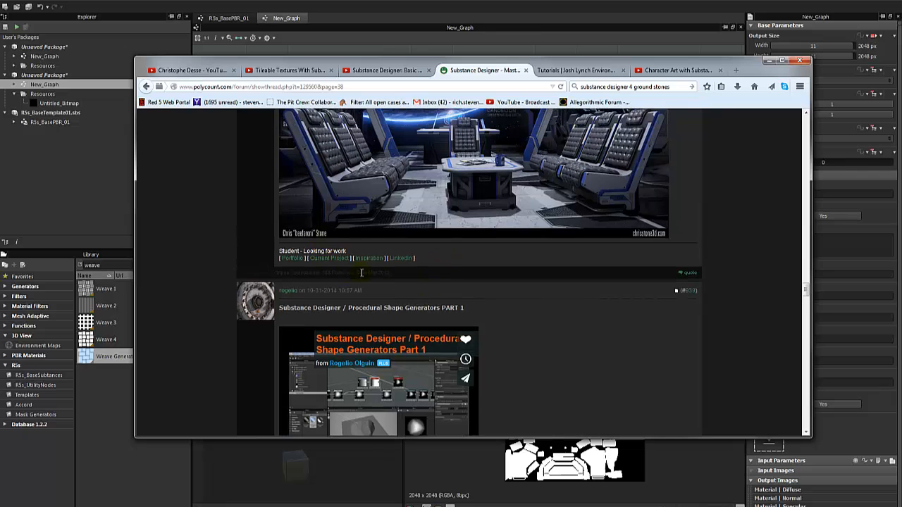
{"action": "scroll", "coordinate": [493, 331], "scroll_direction": "down", "scroll_amount": 15}
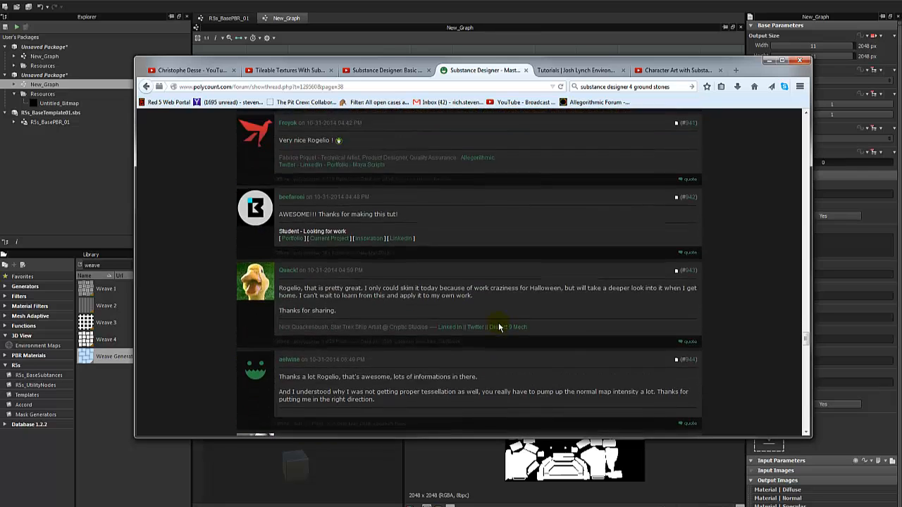
{"action": "scroll", "coordinate": [498, 326], "scroll_direction": "up", "scroll_amount": 5}
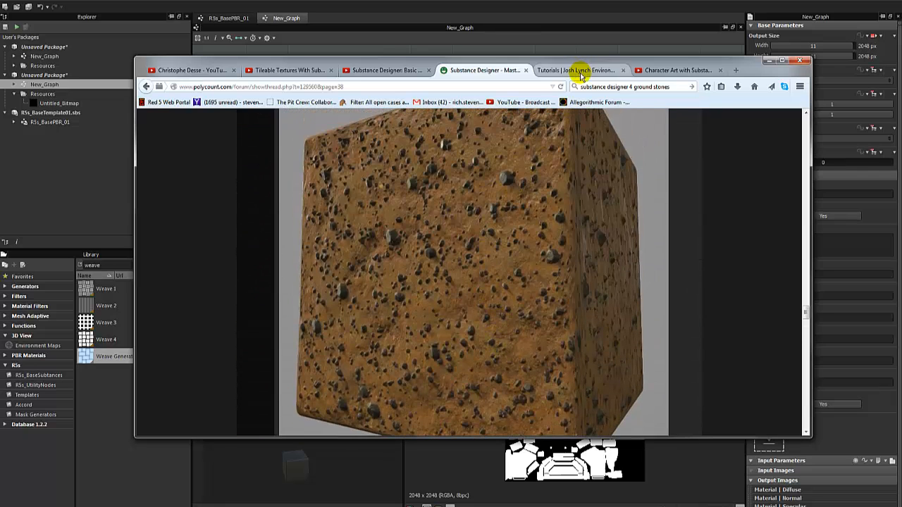
{"action": "left_click", "coordinate": [580, 71]}
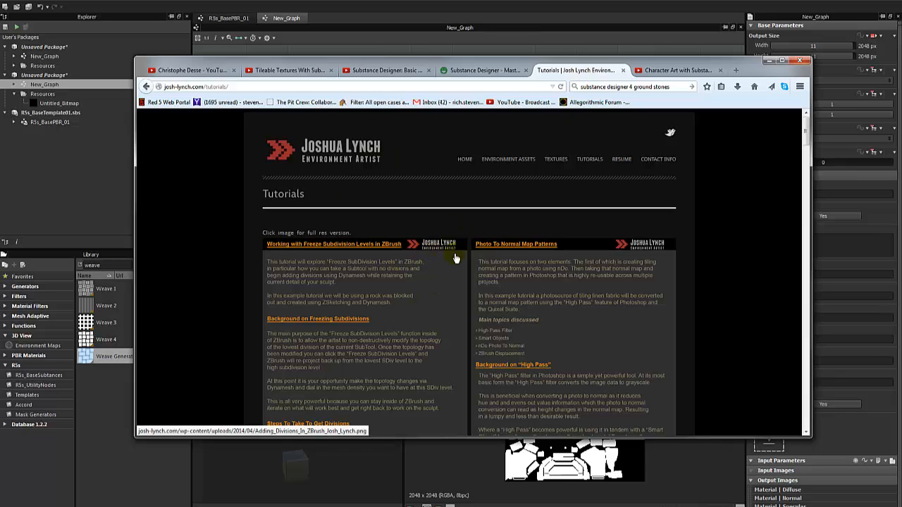
{"action": "scroll", "coordinate": [479, 275], "scroll_direction": "down", "scroll_amount": 3}
{"action": "scroll", "coordinate": [507, 288], "scroll_direction": "up", "scroll_amount": 2}
{"action": "scroll", "coordinate": [536, 307], "scroll_direction": "down", "scroll_amount": 2}
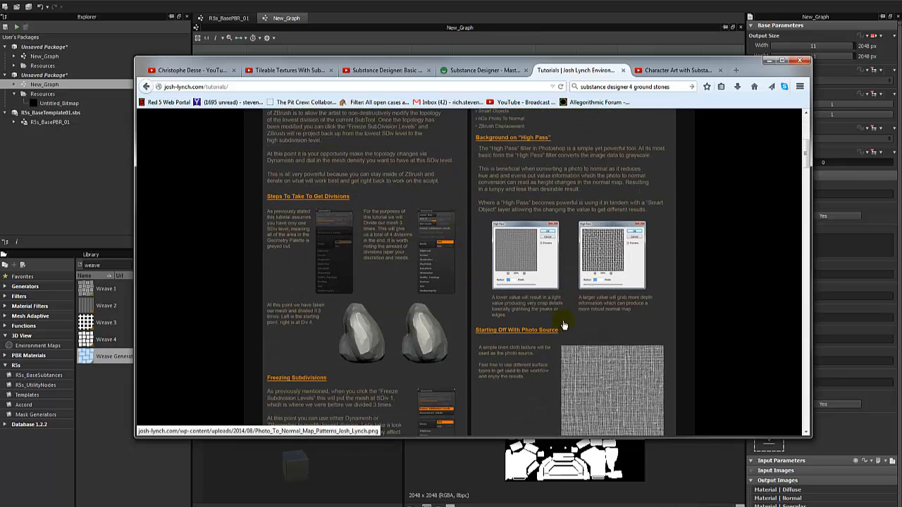
{"action": "scroll", "coordinate": [623, 304], "scroll_direction": "down", "scroll_amount": 10}
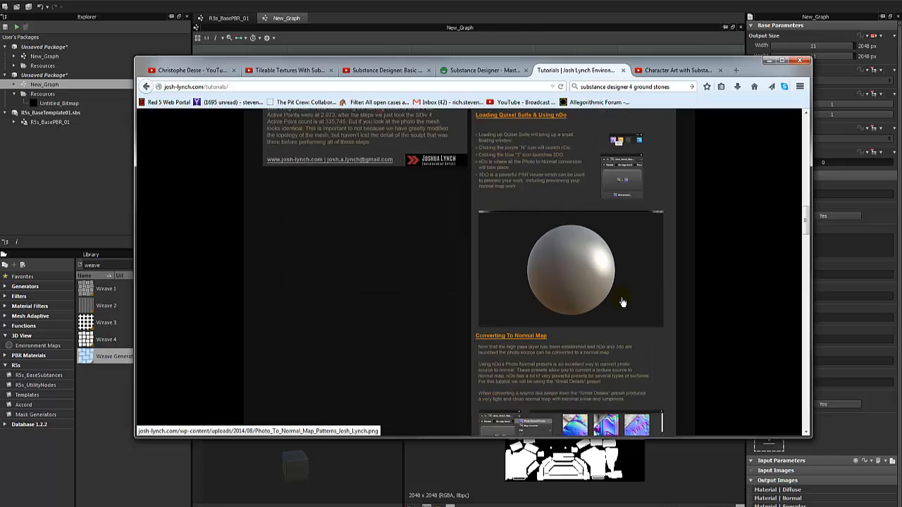
{"action": "scroll", "coordinate": [622, 302], "scroll_direction": "down", "scroll_amount": 5}
{"action": "scroll", "coordinate": [601, 266], "scroll_direction": "down", "scroll_amount": 20}
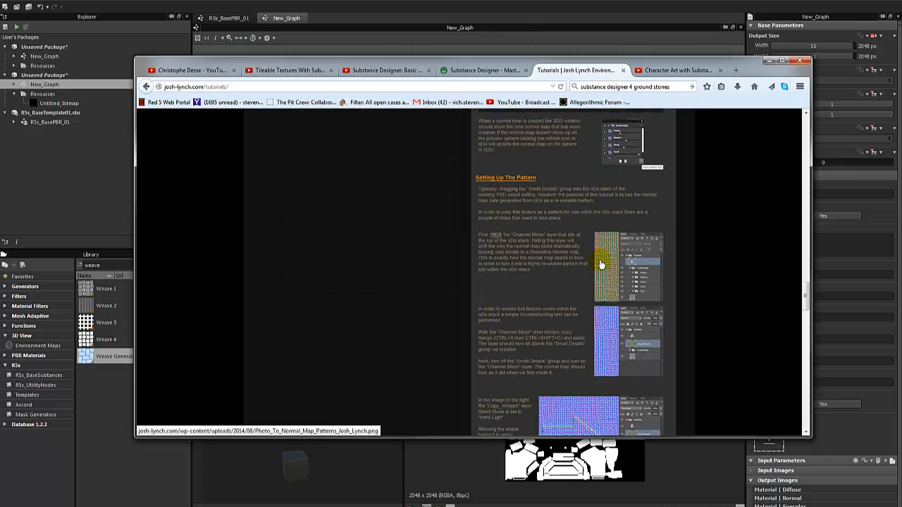
{"action": "scroll", "coordinate": [600, 264], "scroll_direction": "down", "scroll_amount": 20}
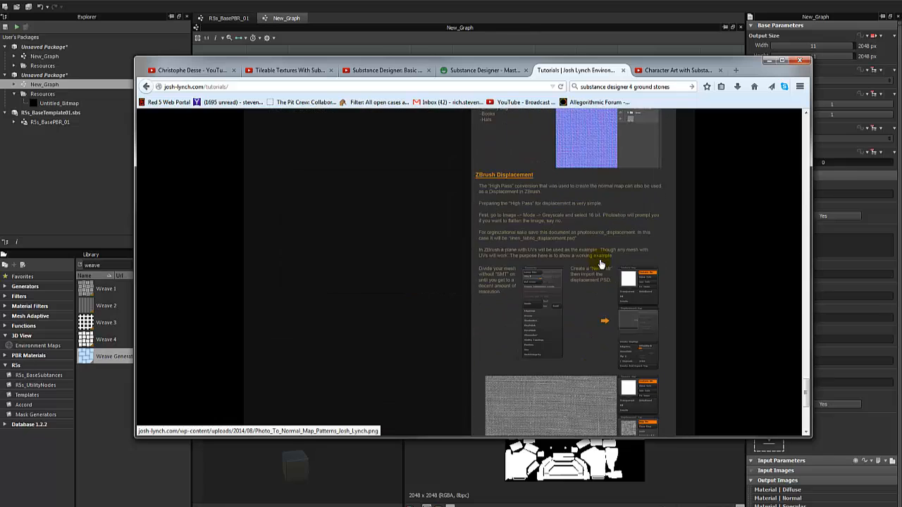
{"action": "scroll", "coordinate": [600, 264], "scroll_direction": "up", "scroll_amount": 20}
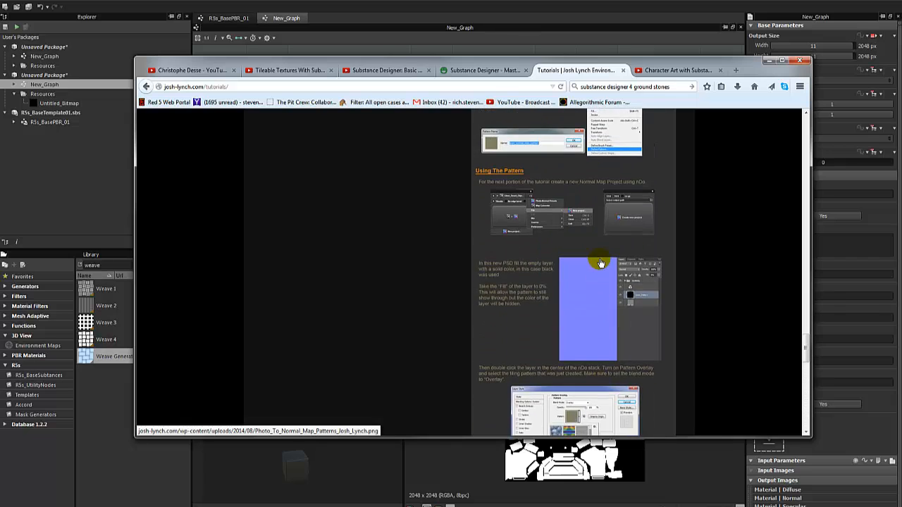
{"action": "scroll", "coordinate": [599, 259], "scroll_direction": "up", "scroll_amount": 20}
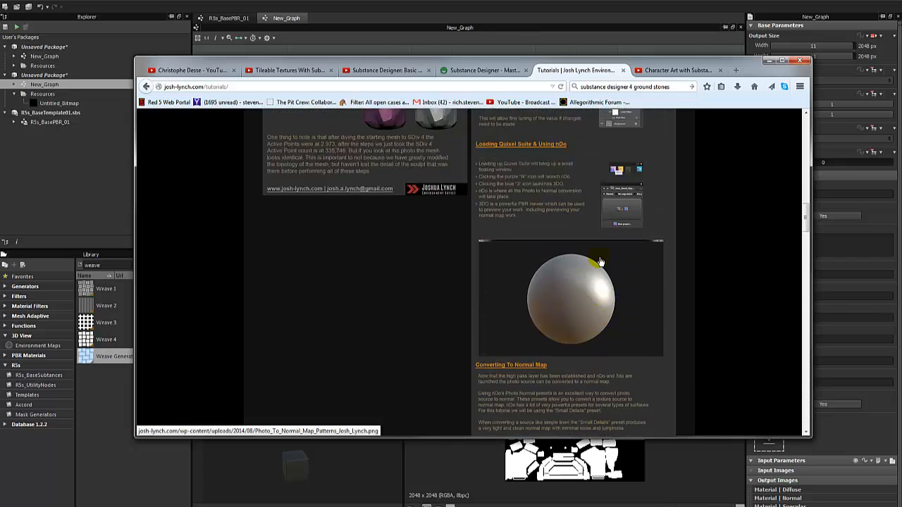
{"action": "left_click", "coordinate": [478, 73]}
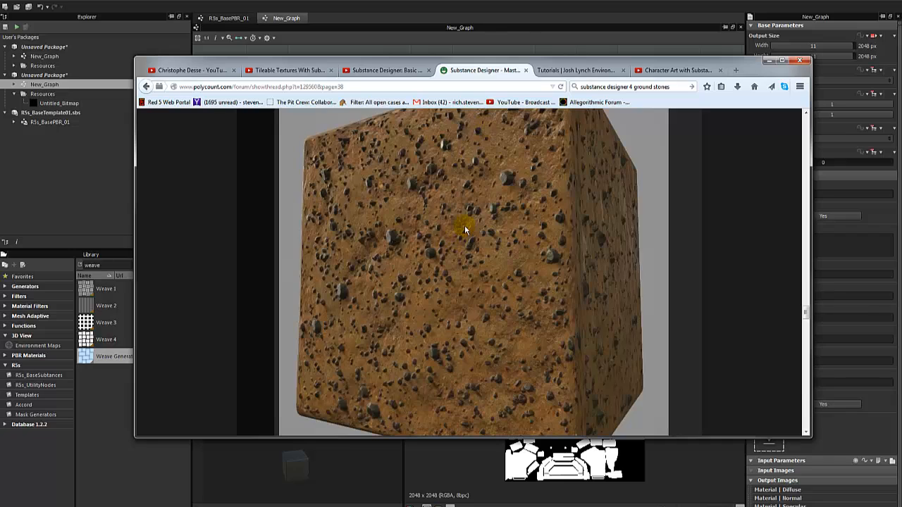
{"action": "scroll", "coordinate": [467, 228], "scroll_direction": "down", "scroll_amount": 10}
{"action": "scroll", "coordinate": [471, 225], "scroll_direction": "down", "scroll_amount": 10}
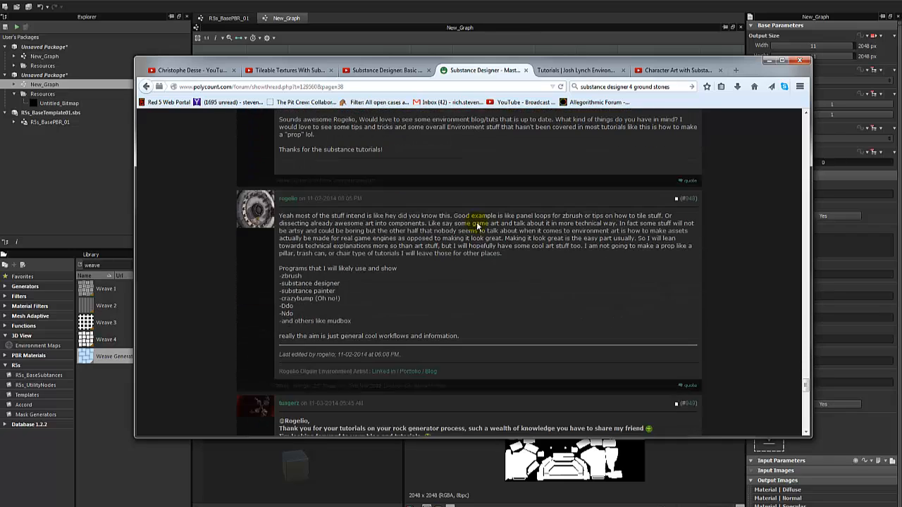
{"action": "scroll", "coordinate": [477, 223], "scroll_direction": "down", "scroll_amount": 5}
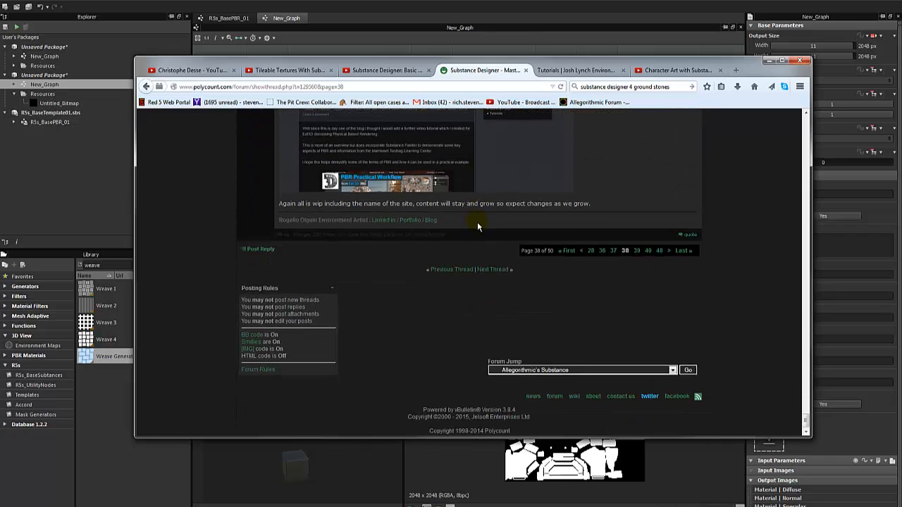
{"action": "scroll", "coordinate": [477, 221], "scroll_direction": "up", "scroll_amount": 15}
{"action": "scroll", "coordinate": [478, 222], "scroll_direction": "up", "scroll_amount": 20}
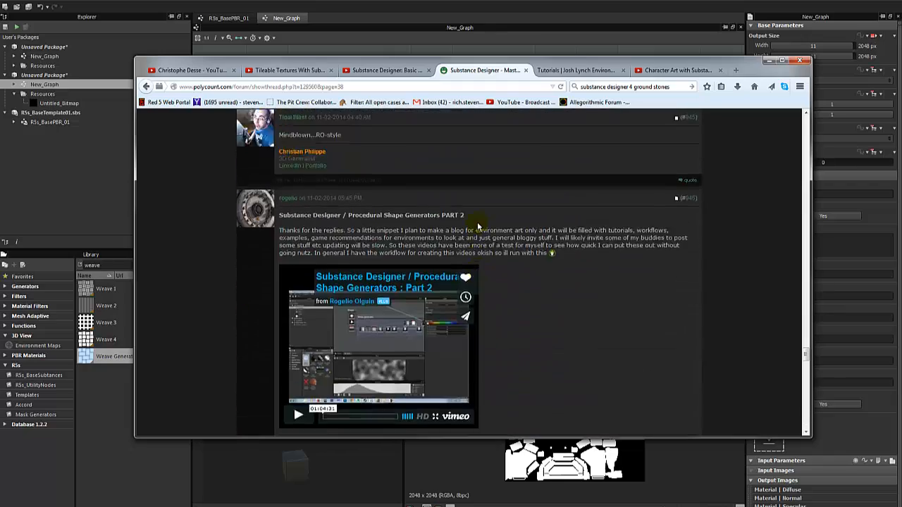
{"action": "scroll", "coordinate": [498, 221], "scroll_direction": "up", "scroll_amount": 3}
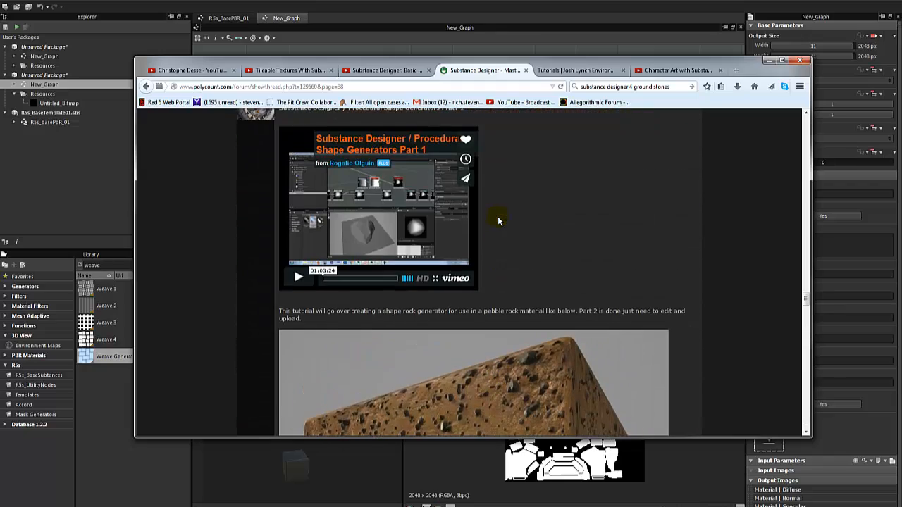
{"action": "scroll", "coordinate": [498, 221], "scroll_direction": "down", "scroll_amount": 3}
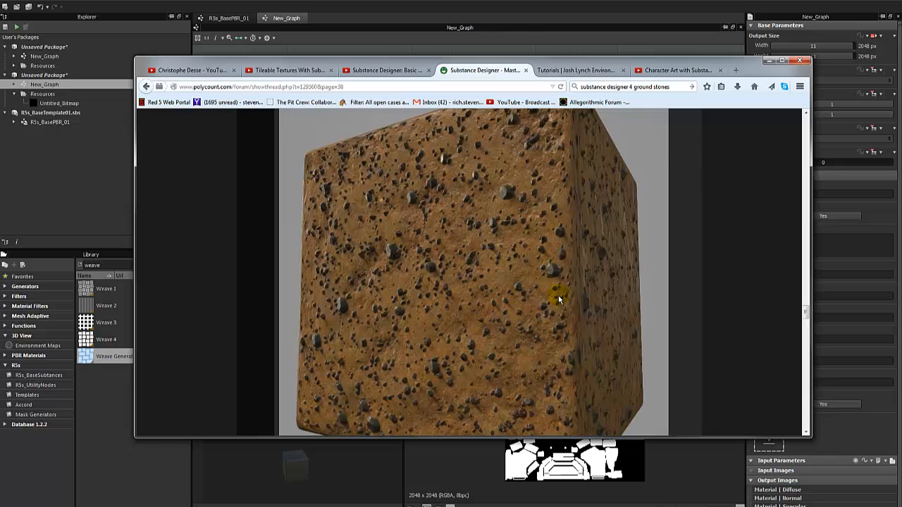
{"action": "scroll", "coordinate": [525, 300], "scroll_direction": "up", "scroll_amount": 3}
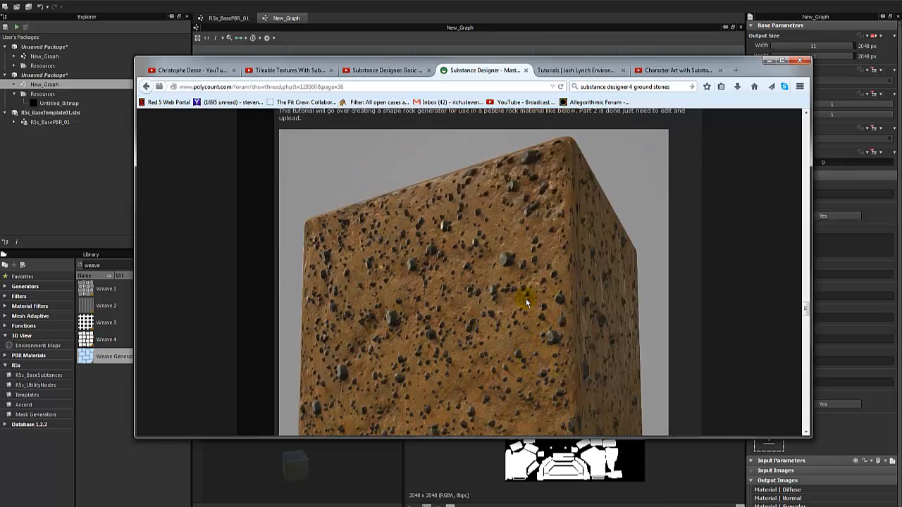
{"action": "scroll", "coordinate": [577, 138], "scroll_direction": "down", "scroll_amount": 10}
{"action": "left_click", "coordinate": [586, 71]}
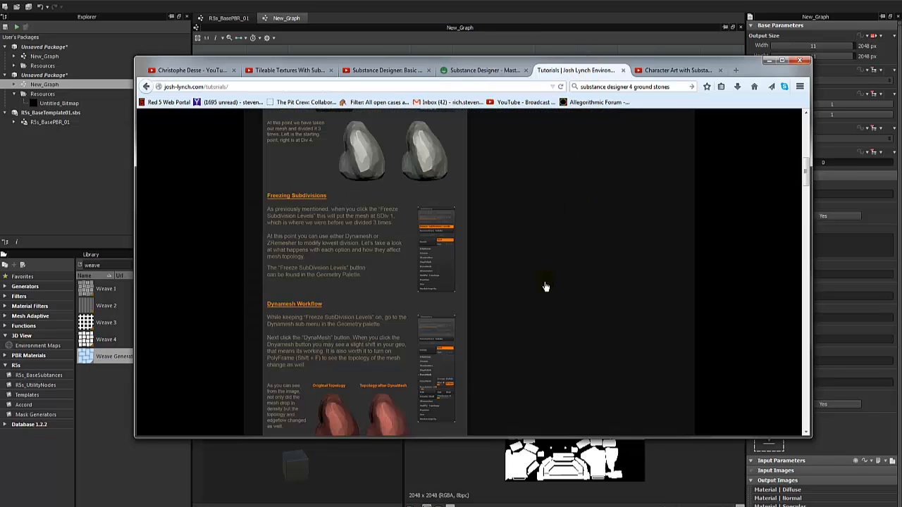
{"action": "scroll", "coordinate": [543, 284], "scroll_direction": "up", "scroll_amount": 8}
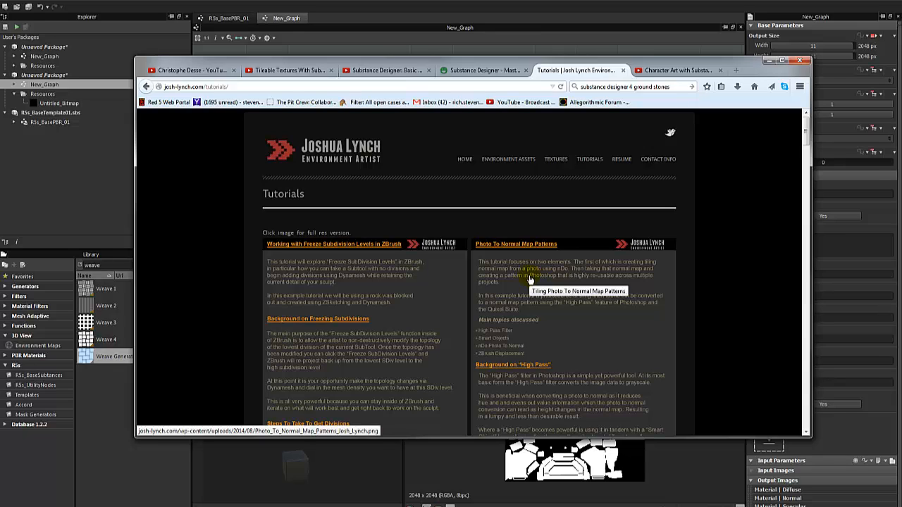
Open the Character Art with Substance Designer 4 video and scroll through its page.
{"action": "left_click", "coordinate": [677, 70]}
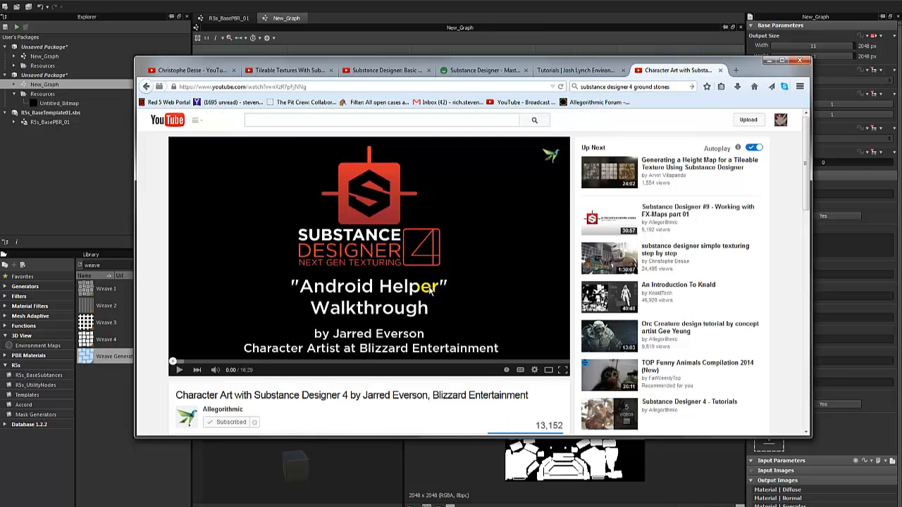
{"action": "scroll", "coordinate": [431, 289], "scroll_direction": "down", "scroll_amount": 3}
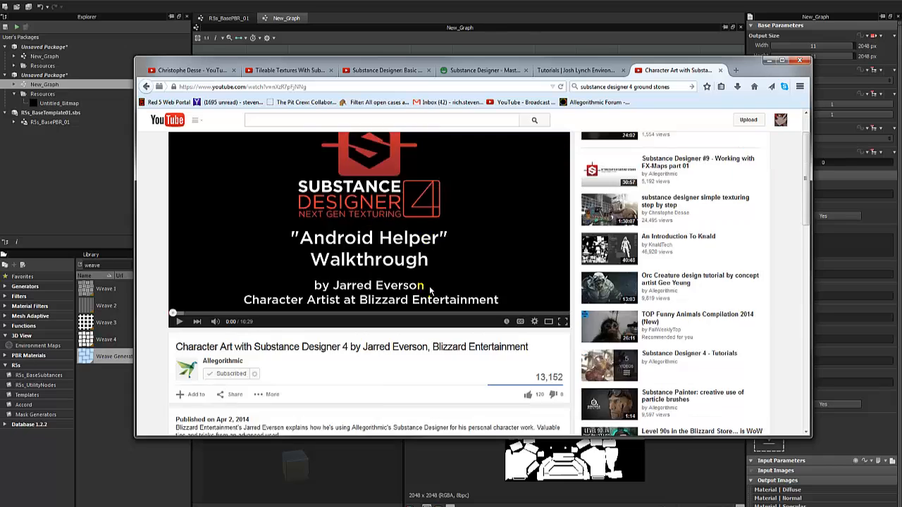
{"action": "scroll", "coordinate": [479, 312], "scroll_direction": "up", "scroll_amount": 2}
{"action": "scroll", "coordinate": [479, 311], "scroll_direction": "up", "scroll_amount": 1}
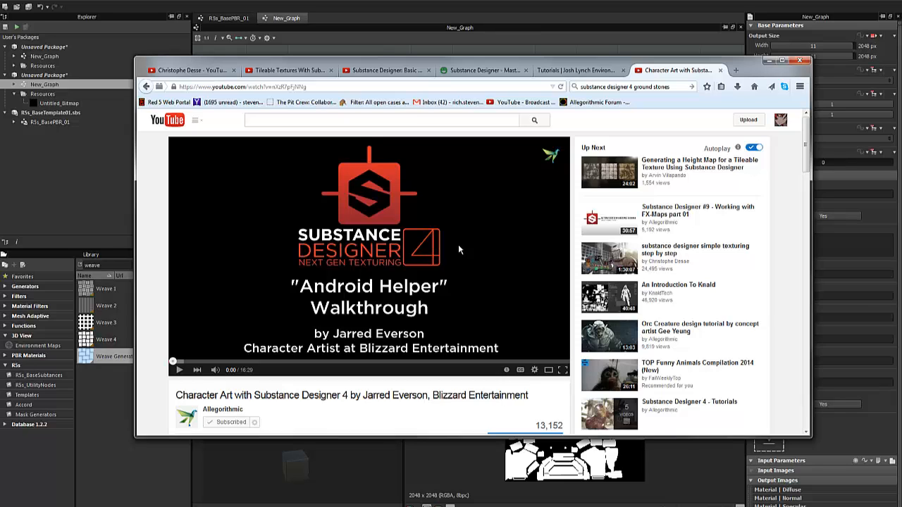
{"action": "scroll", "coordinate": [478, 253], "scroll_direction": "down", "scroll_amount": 2}
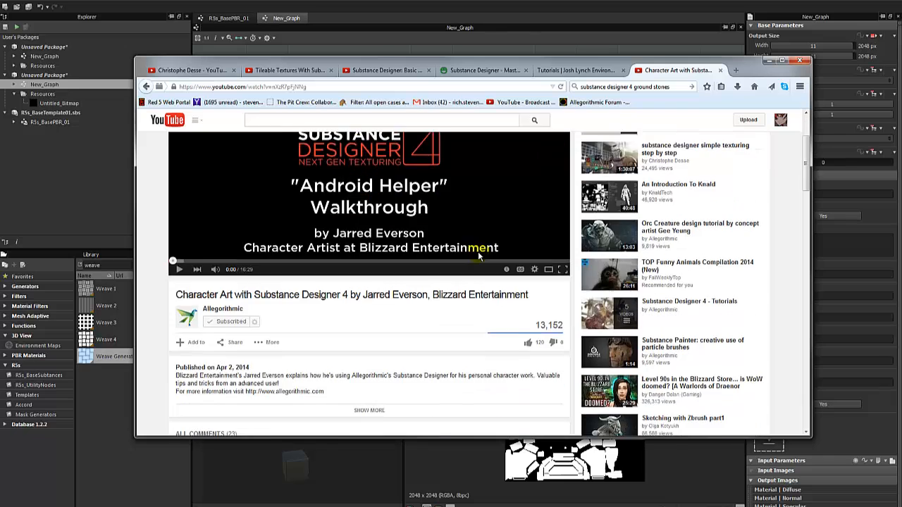
{"action": "scroll", "coordinate": [477, 255], "scroll_direction": "down", "scroll_amount": 3}
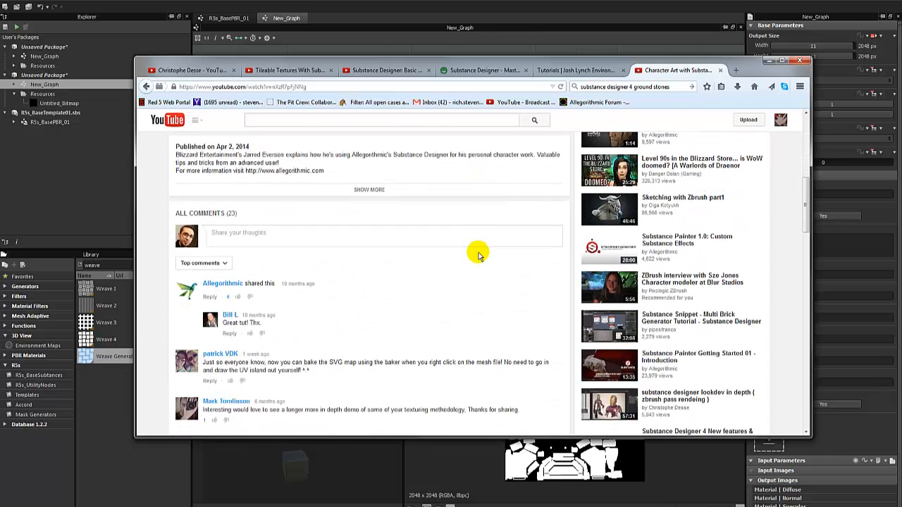
{"action": "scroll", "coordinate": [478, 251], "scroll_direction": "up", "scroll_amount": 5}
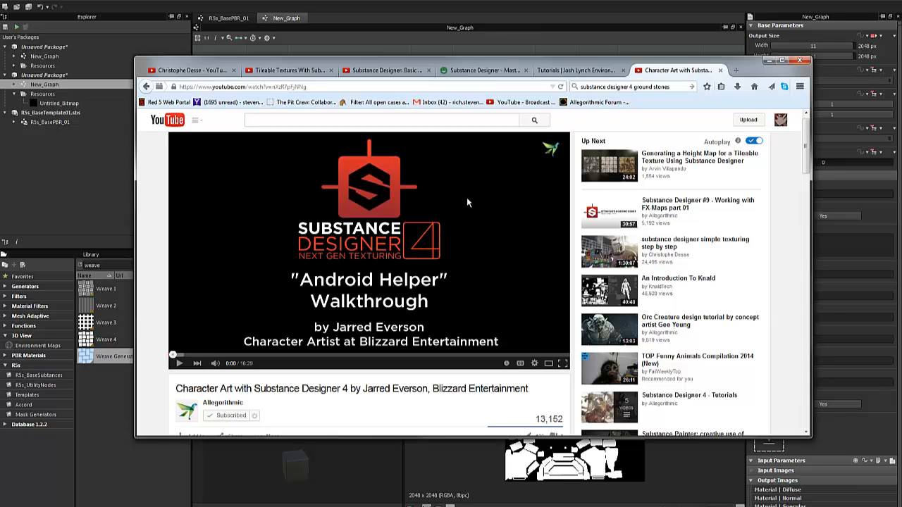
Cycle through the tutorial, Polycount, basics video and playlist pages, then minimize the browser.
{"action": "left_click", "coordinate": [588, 71]}
{"action": "left_click", "coordinate": [471, 73]}
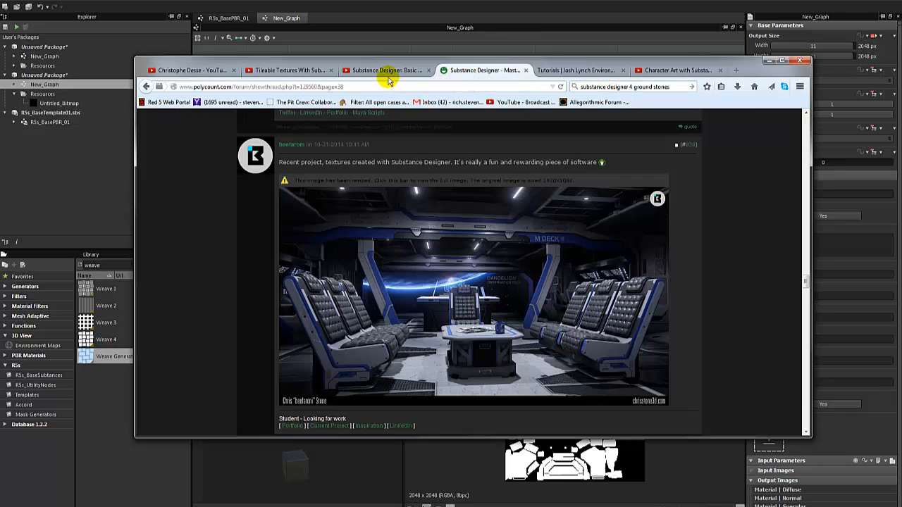
{"action": "left_click", "coordinate": [386, 71]}
{"action": "left_click", "coordinate": [296, 72]}
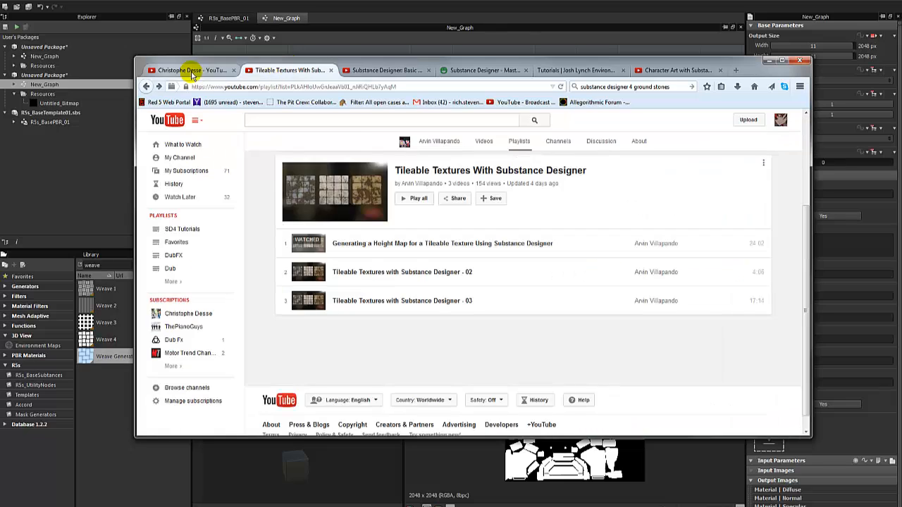
{"action": "left_click", "coordinate": [184, 70]}
{"action": "left_click", "coordinate": [272, 71]}
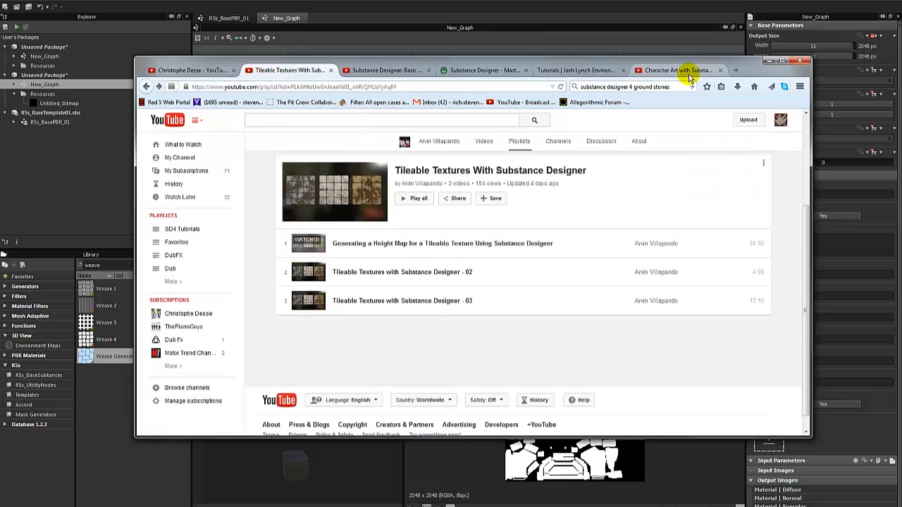
{"action": "left_click", "coordinate": [769, 60]}
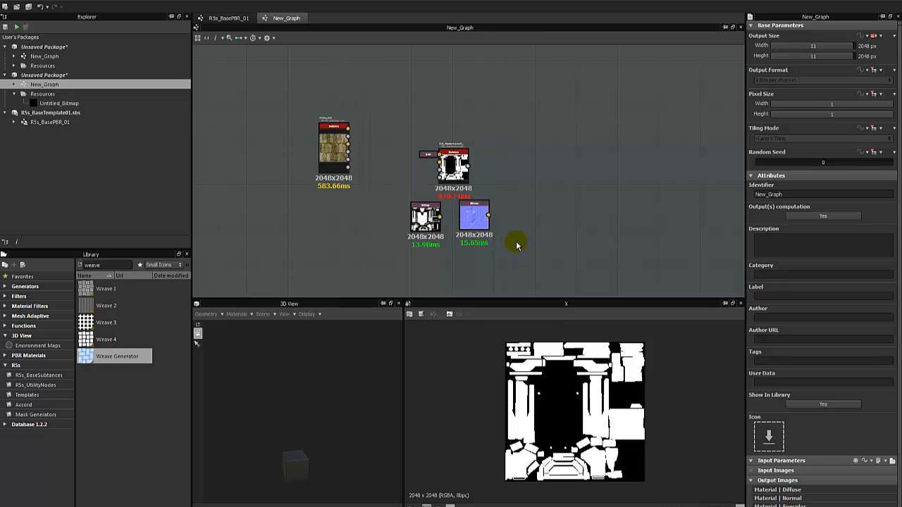
Reposition the template instance node and its input, and move the left texture node down-right.
{"action": "left_click_drag", "start_coordinate": [457, 171], "coordinate": [462, 138]}
{"action": "left_click", "coordinate": [458, 239]}
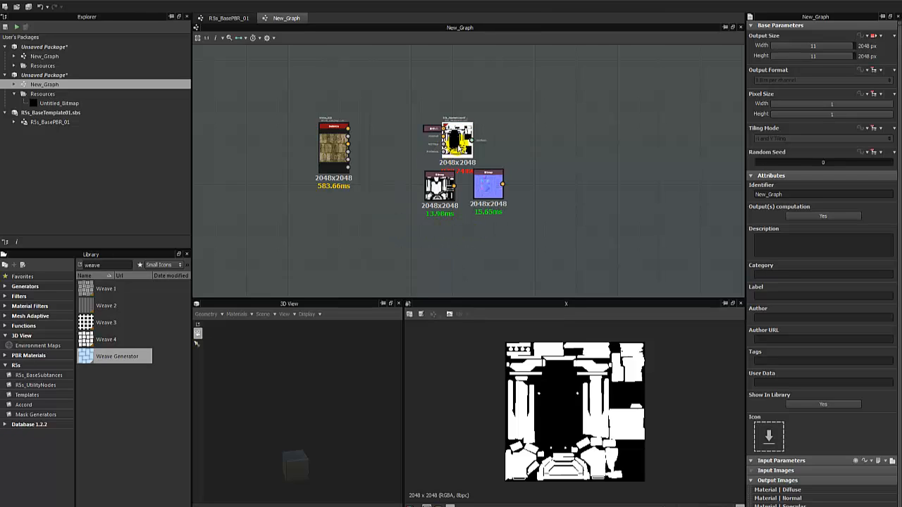
{"action": "left_click_drag", "start_coordinate": [459, 147], "coordinate": [452, 129]}
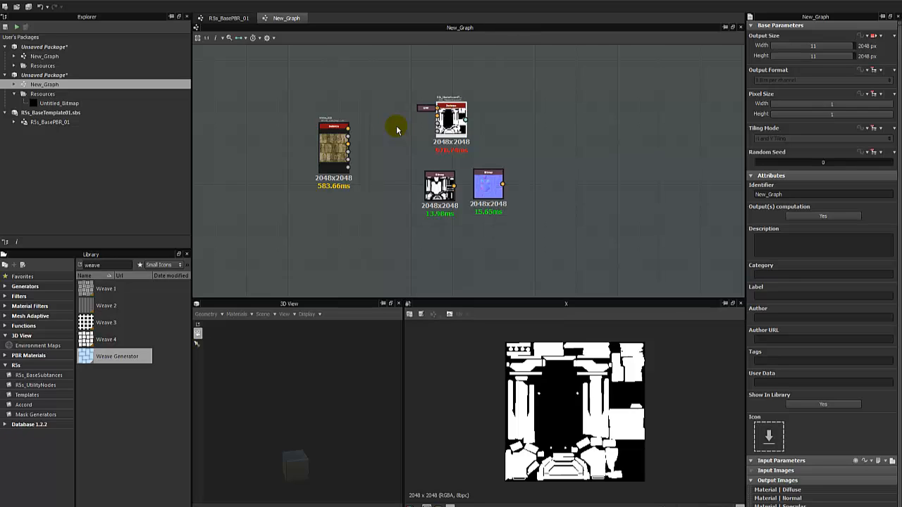
{"action": "left_click_drag", "start_coordinate": [453, 116], "coordinate": [460, 130]}
{"action": "left_click_drag", "start_coordinate": [330, 148], "coordinate": [340, 164]}
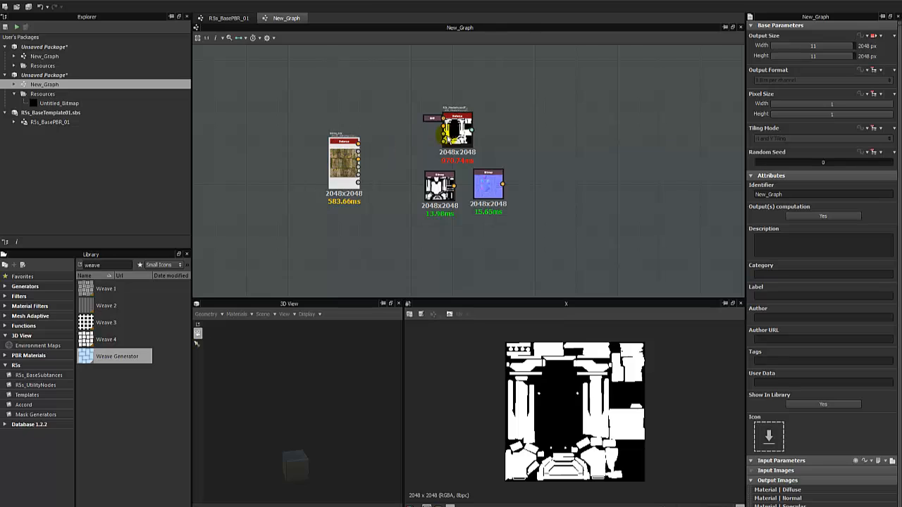
{"action": "left_click_drag", "start_coordinate": [456, 132], "coordinate": [459, 137]}
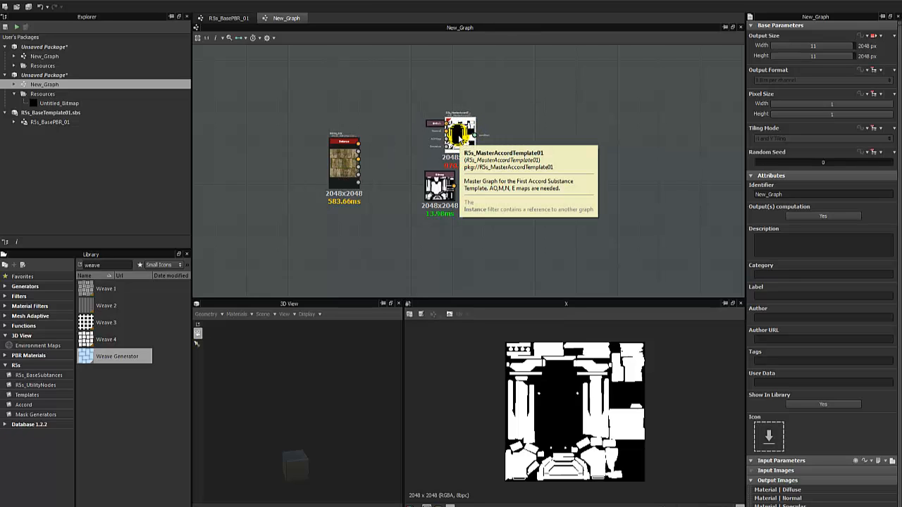
Shift the three right-hand nodes slightly right, then minimize Substance Designer.
{"action": "left_click_drag", "start_coordinate": [404, 105], "coordinate": [584, 227]}
{"action": "left_click_drag", "start_coordinate": [467, 133], "coordinate": [472, 133]}
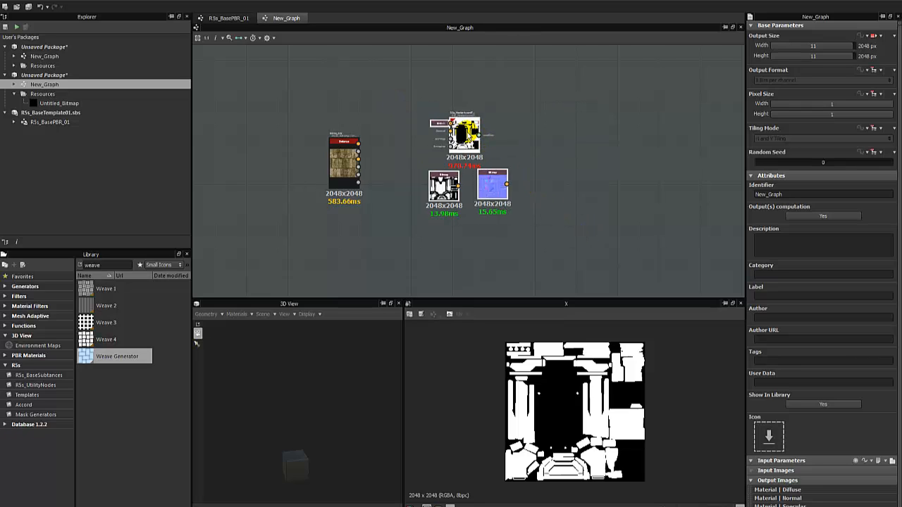
{"action": "left_click", "coordinate": [468, 134]}
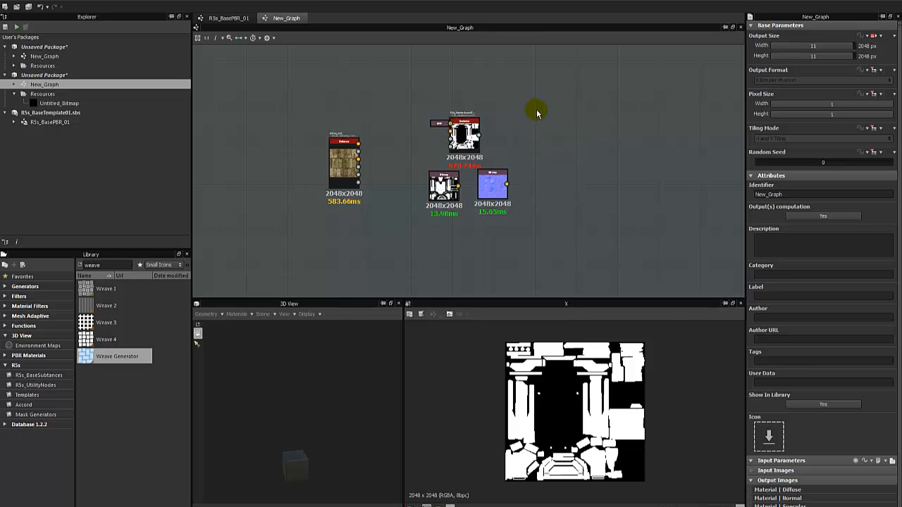
{"action": "left_click_drag", "start_coordinate": [540, 107], "coordinate": [444, 238]}
{"action": "left_click", "coordinate": [867, 2]}
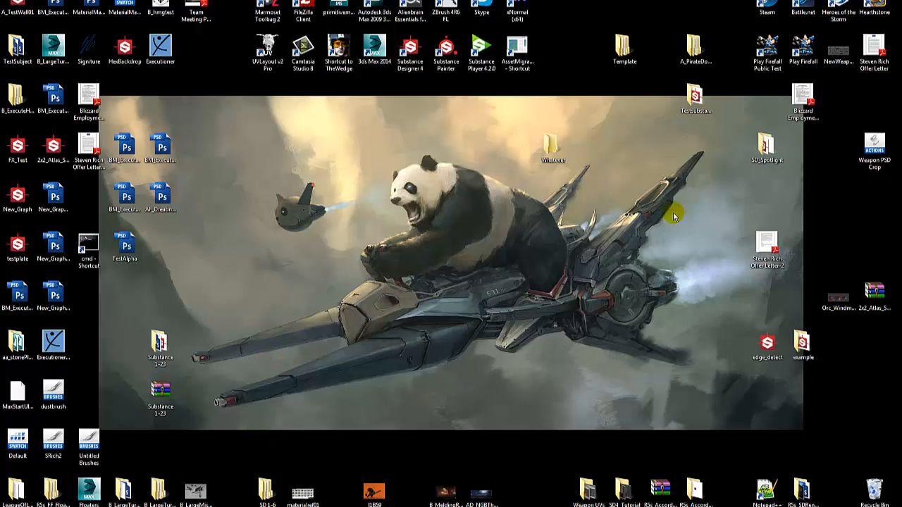
Select and deselect the test substance file on the desktop, then restore Substance Designer with Alt+Tab.
{"action": "left_click", "coordinate": [691, 100]}
{"action": "left_click", "coordinate": [607, 305]}
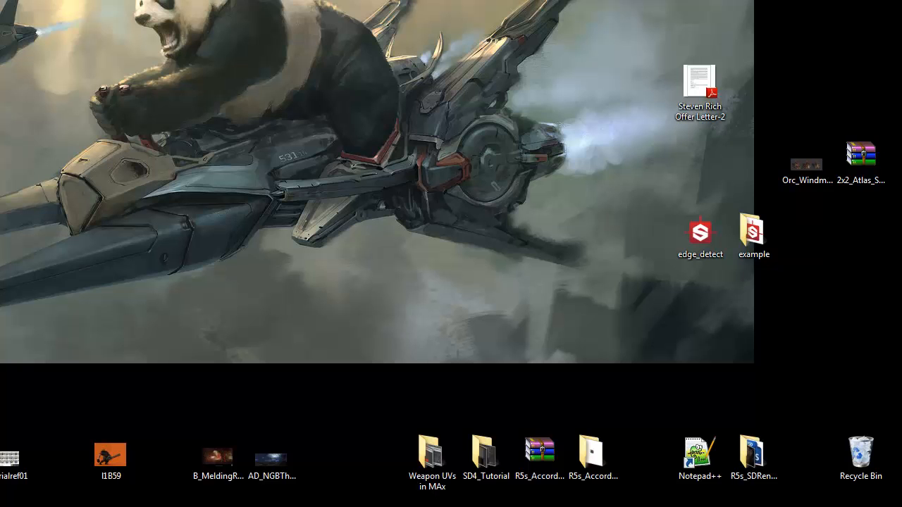
{"action": "key", "text": "alt+Tab"}
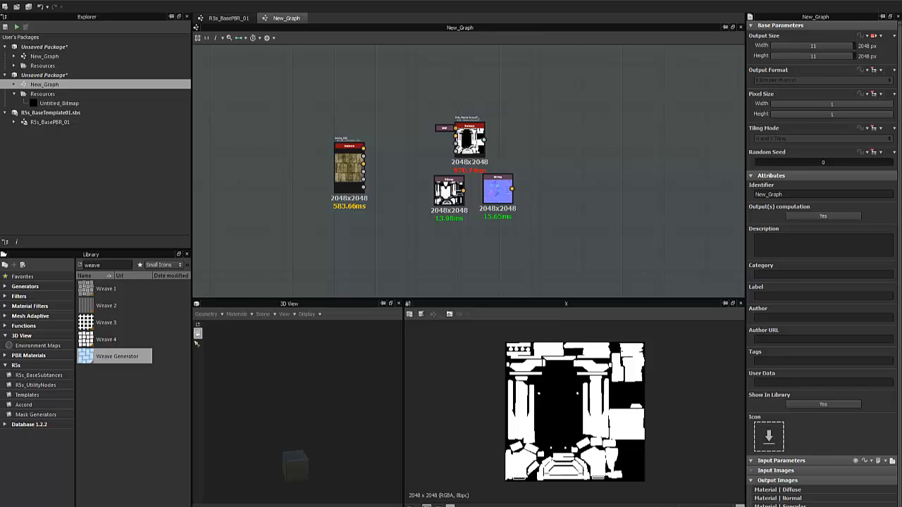
Zoom the node graph, then minimize this window with Win+D to reveal the HMG package.
{"action": "scroll", "coordinate": [405, 177], "scroll_direction": "up", "scroll_amount": 2}
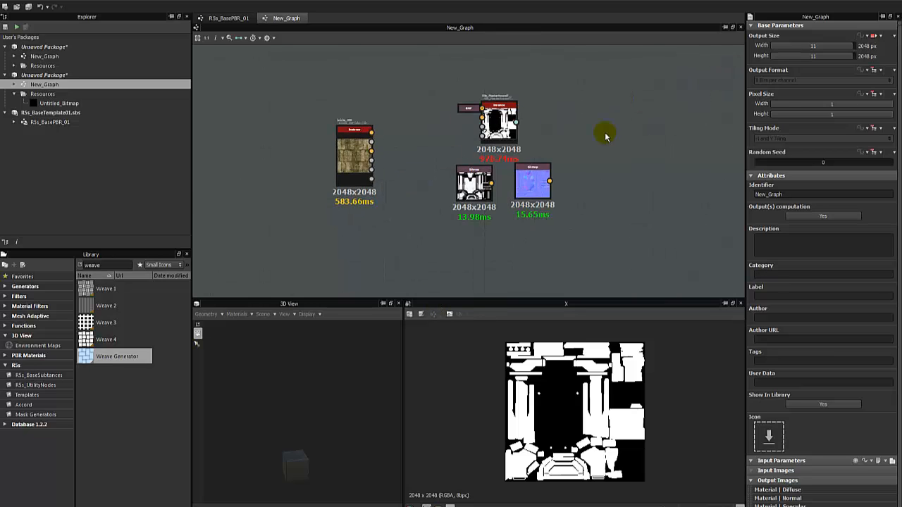
{"action": "key", "text": "super+d"}
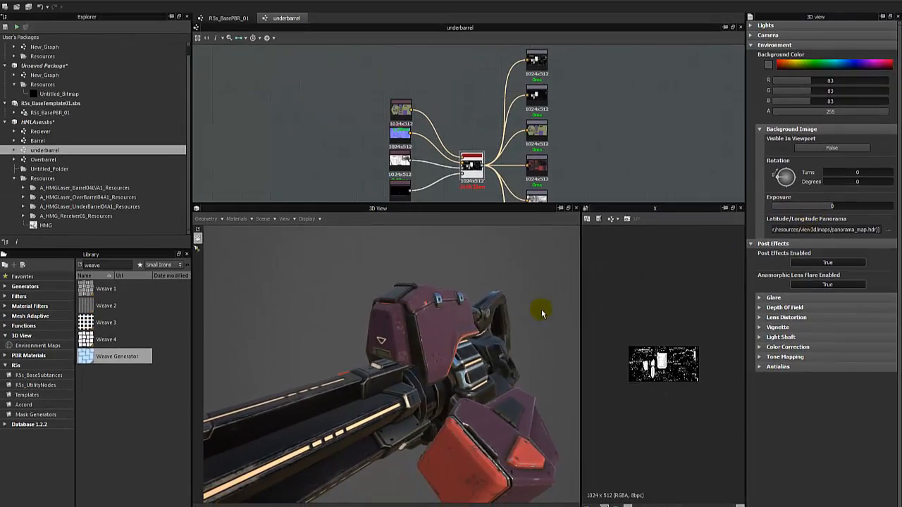
Orbit the laser gun in 3D, make the node graph pane taller, and collapse the Unsaved Package.
{"action": "left_click_drag", "start_coordinate": [542, 313], "coordinate": [366, 371]}
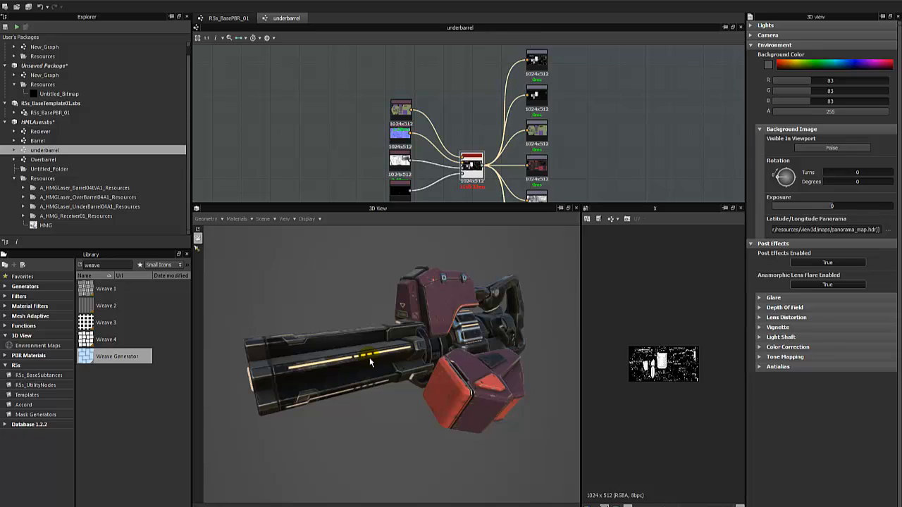
{"action": "left_click_drag", "start_coordinate": [350, 360], "coordinate": [442, 345]}
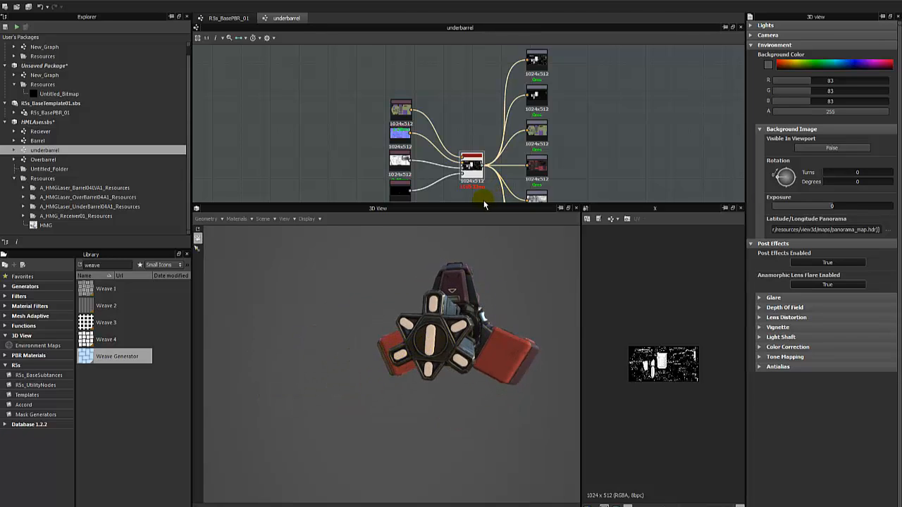
{"action": "left_click_drag", "start_coordinate": [477, 203], "coordinate": [479, 250]}
{"action": "left_click_drag", "start_coordinate": [458, 282], "coordinate": [445, 359]}
{"action": "scroll", "coordinate": [475, 347], "scroll_direction": "up", "scroll_amount": 5}
{"action": "scroll", "coordinate": [445, 358], "scroll_direction": "down", "scroll_amount": 5}
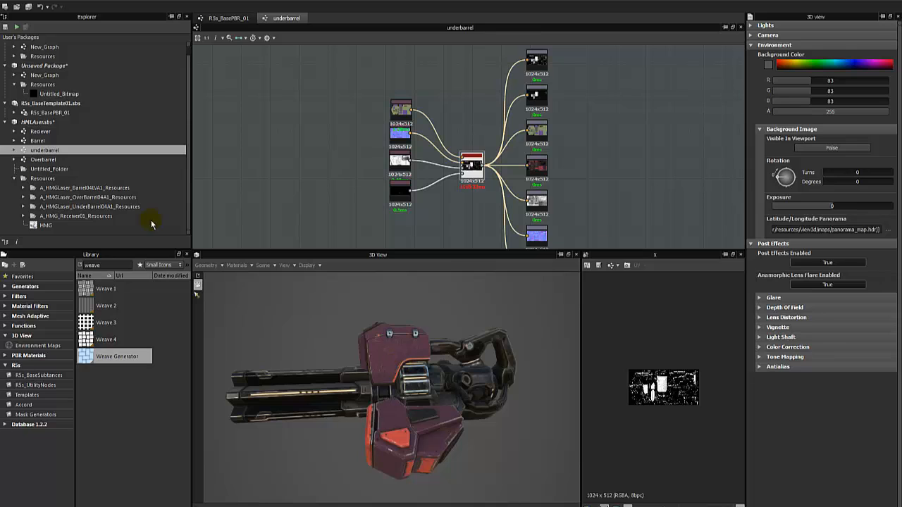
{"action": "left_click", "coordinate": [6, 65]}
Collapse the first Unsaved Package and view the Reciever, Barrel and Overbarrel graph properties.
{"action": "left_click", "coordinate": [6, 46]}
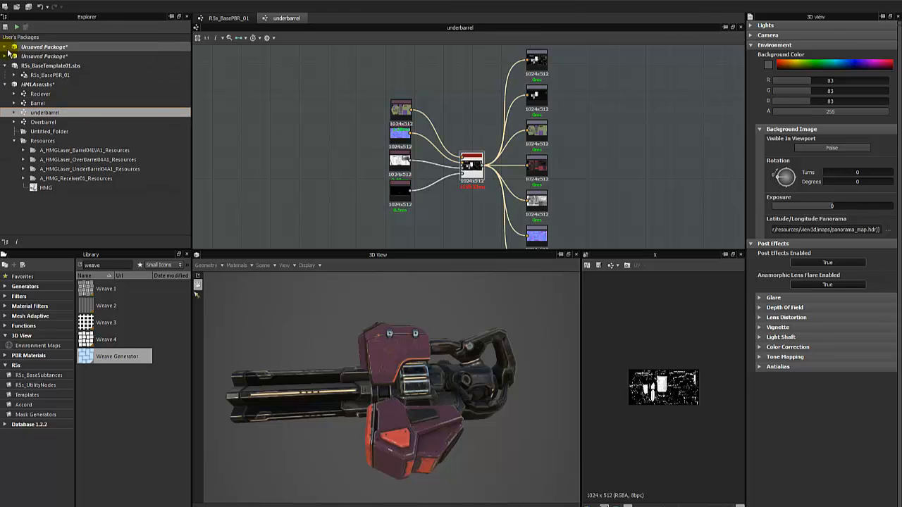
{"action": "left_click", "coordinate": [40, 94]}
{"action": "left_click", "coordinate": [38, 104]}
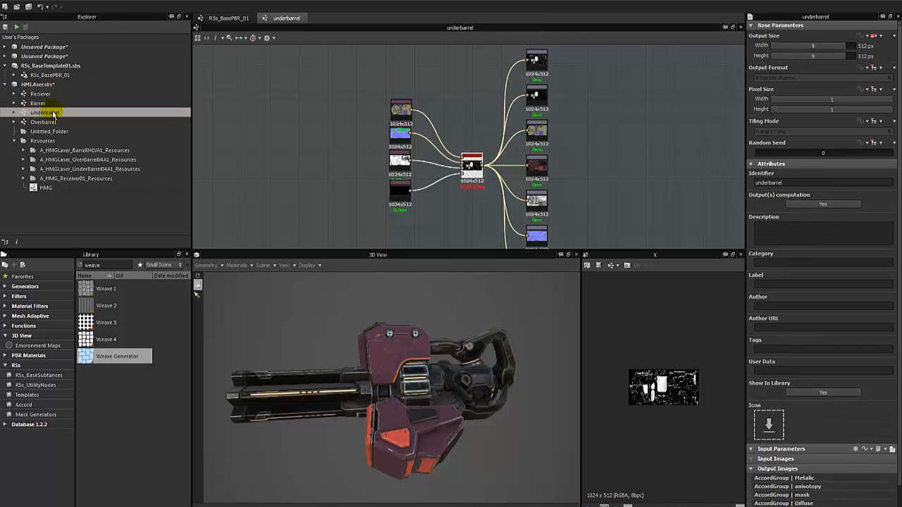
{"action": "left_click", "coordinate": [55, 122]}
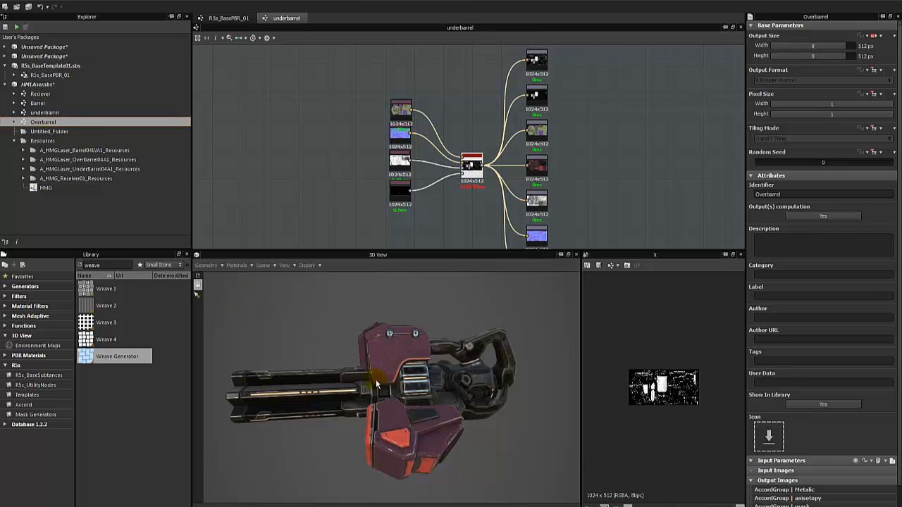
Orbit the textured gun from side and rear to a front view with barrels facing forward.
{"action": "left_click_drag", "start_coordinate": [368, 384], "coordinate": [440, 348]}
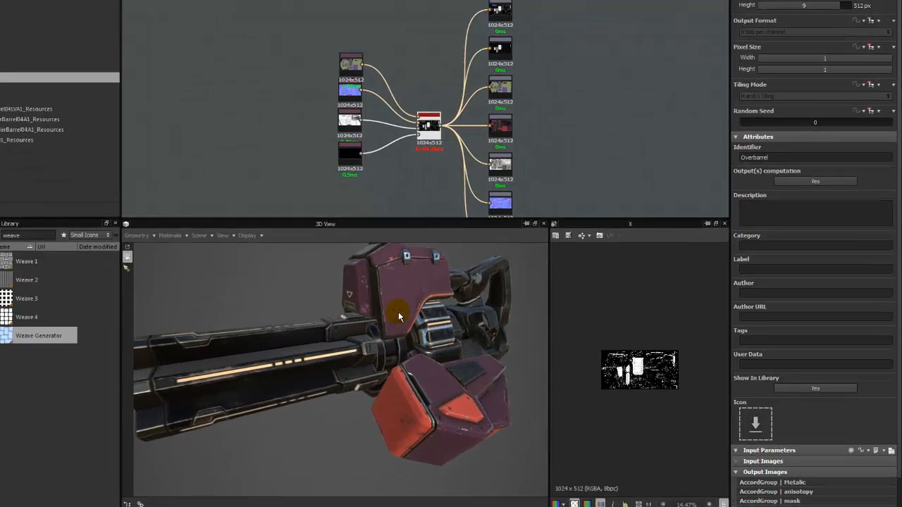
{"action": "left_click_drag", "start_coordinate": [398, 317], "coordinate": [335, 374]}
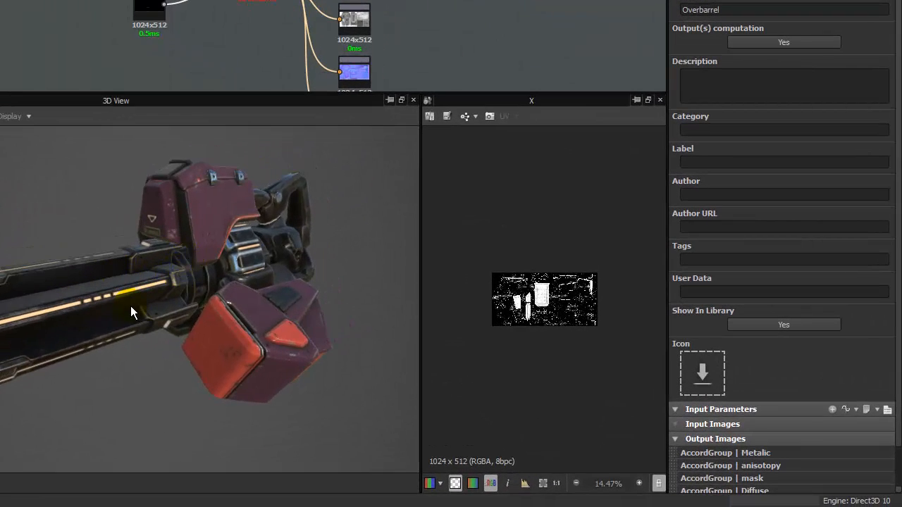
{"action": "left_click_drag", "start_coordinate": [155, 330], "coordinate": [170, 330]}
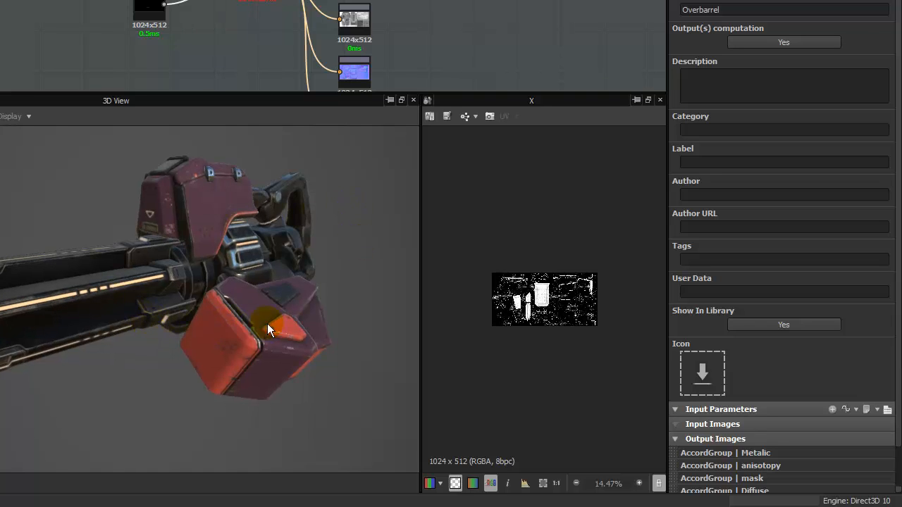
{"action": "left_click_drag", "start_coordinate": [267, 329], "coordinate": [251, 331]}
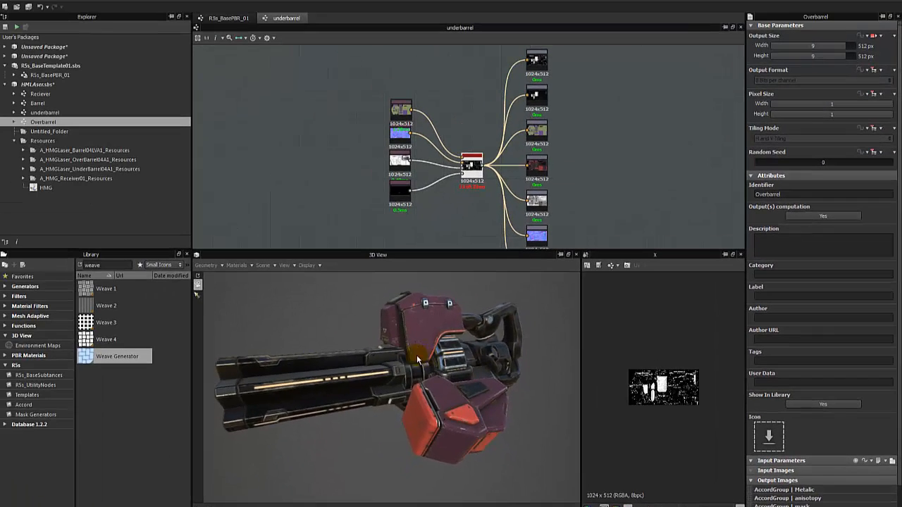
{"action": "left_click_drag", "start_coordinate": [173, 251], "coordinate": [242, 255]}
{"action": "left_click_drag", "start_coordinate": [463, 361], "coordinate": [456, 365]}
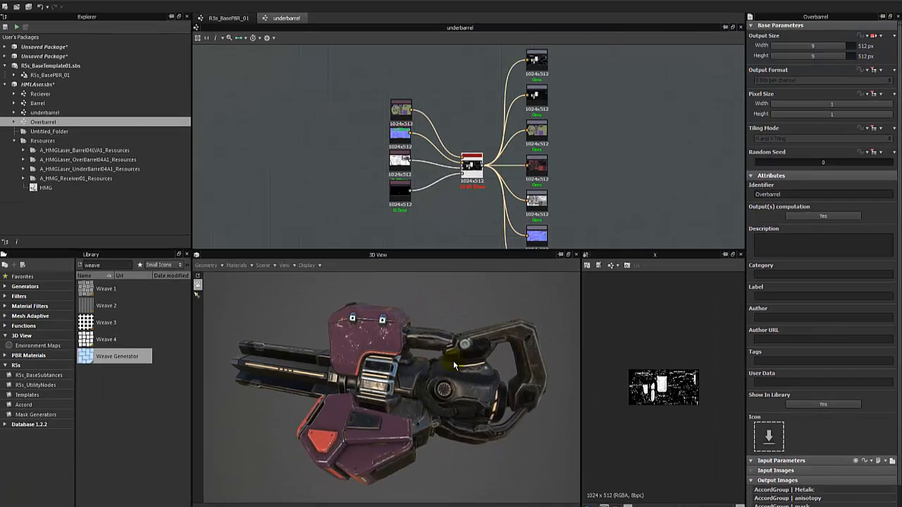
{"action": "scroll", "coordinate": [377, 371], "scroll_direction": "up", "scroll_amount": 5}
{"action": "left_click_drag", "start_coordinate": [374, 373], "coordinate": [341, 392]}
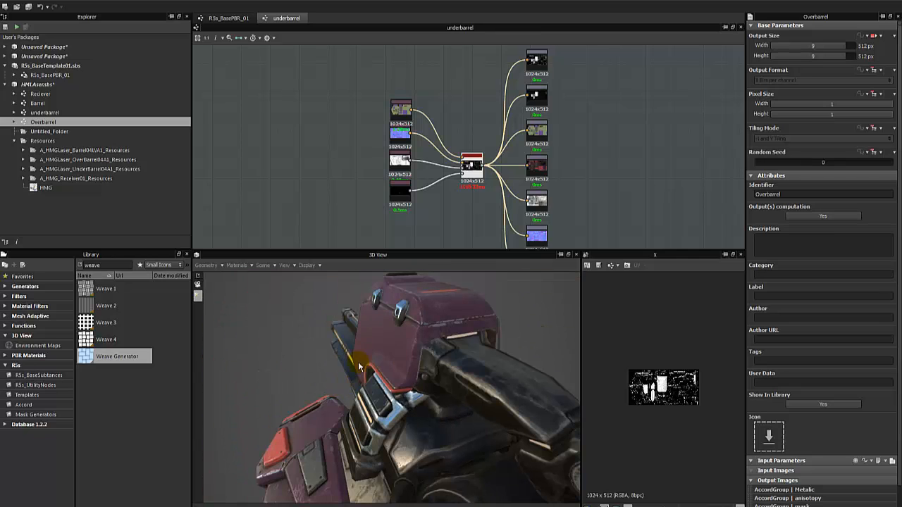
{"action": "left_click_drag", "start_coordinate": [287, 361], "coordinate": [444, 358]}
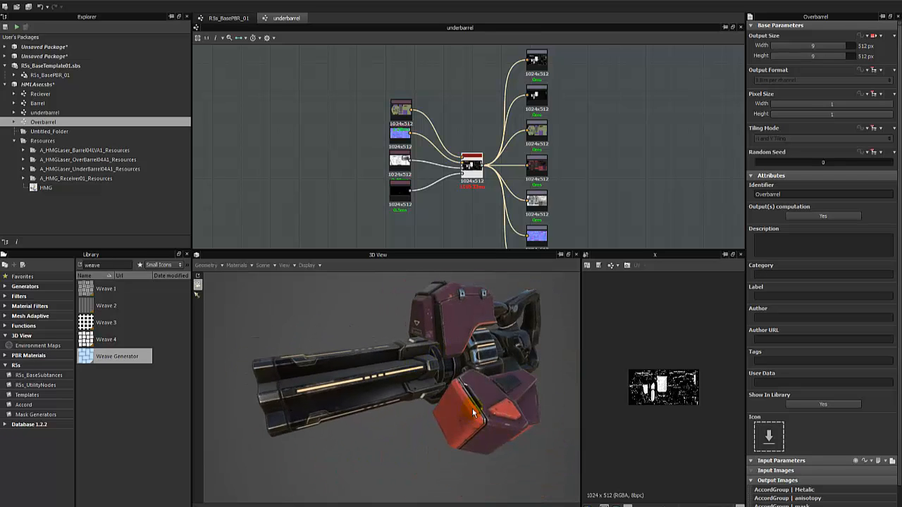
{"action": "left_click_drag", "start_coordinate": [486, 354], "coordinate": [481, 359]}
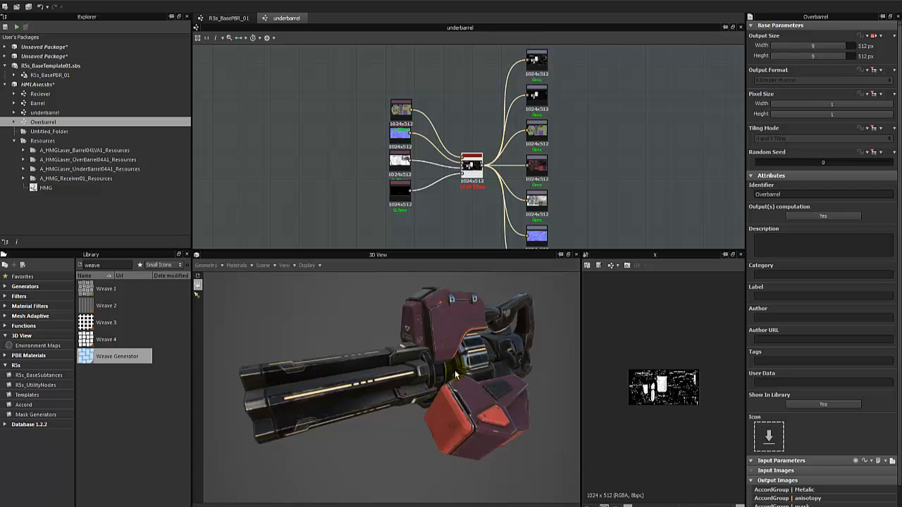
{"action": "left_click_drag", "start_coordinate": [467, 361], "coordinate": [435, 382]}
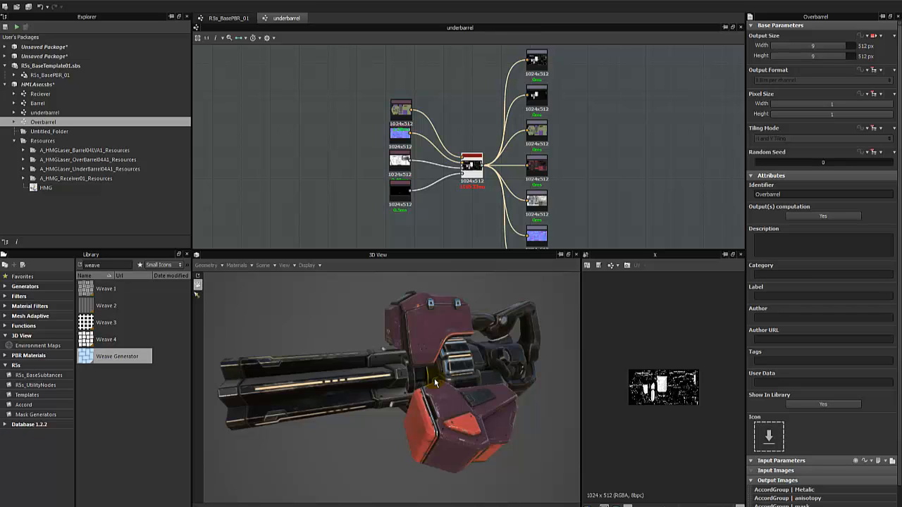
{"action": "left_click_drag", "start_coordinate": [435, 383], "coordinate": [355, 414]}
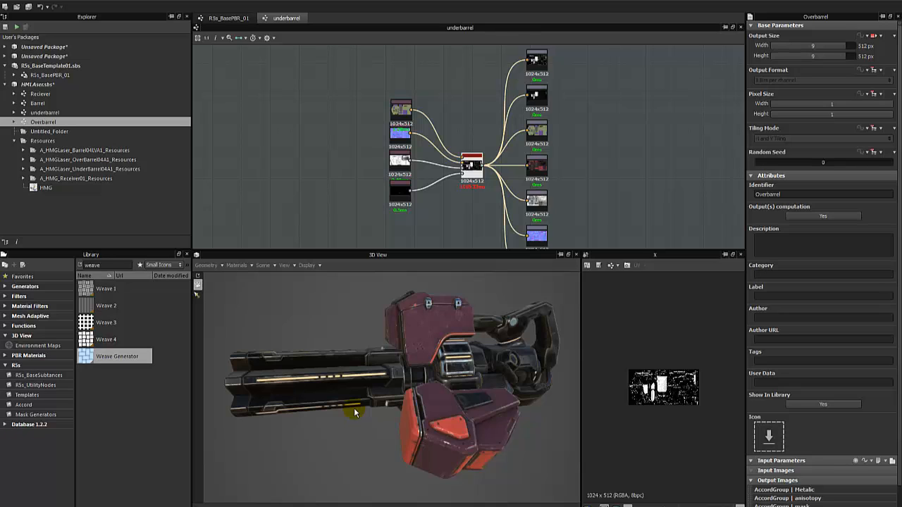
{"action": "left_click_drag", "start_coordinate": [354, 413], "coordinate": [442, 384]}
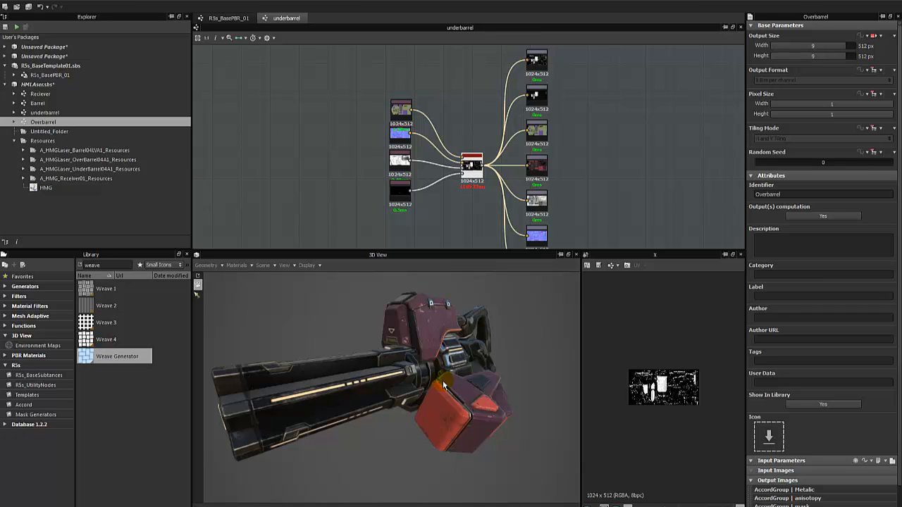
{"action": "left_click_drag", "start_coordinate": [461, 407], "coordinate": [406, 403]}
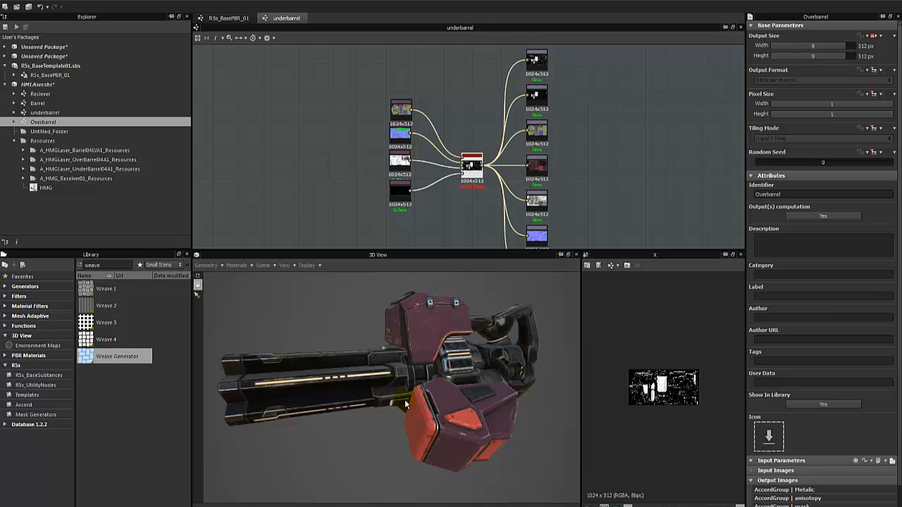
{"action": "scroll", "coordinate": [479, 210], "scroll_direction": "down", "scroll_amount": 2}
{"action": "left_click_drag", "start_coordinate": [379, 101], "coordinate": [568, 183]}
{"action": "scroll", "coordinate": [455, 195], "scroll_direction": "up", "scroll_amount": 3}
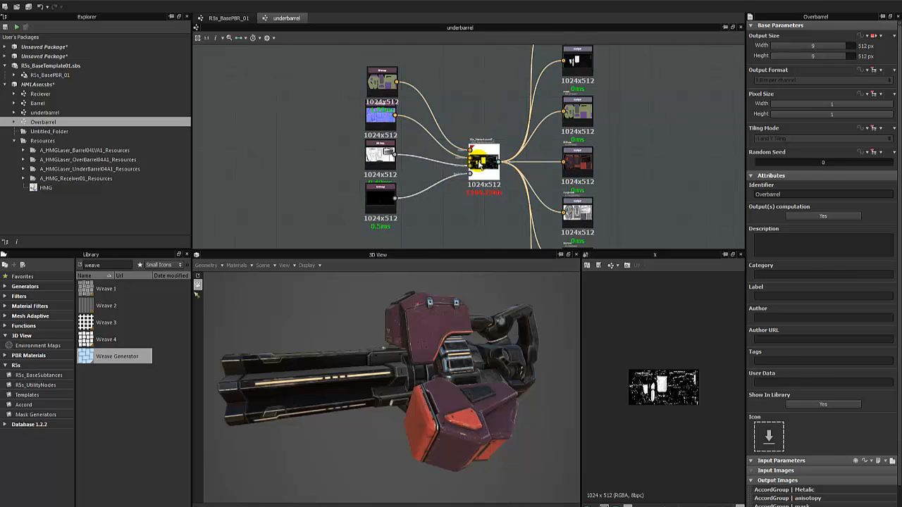
Select the R5s_MasterAccordTemplate01 instance node and review its Pick Overlays settings.
{"action": "left_click", "coordinate": [479, 164]}
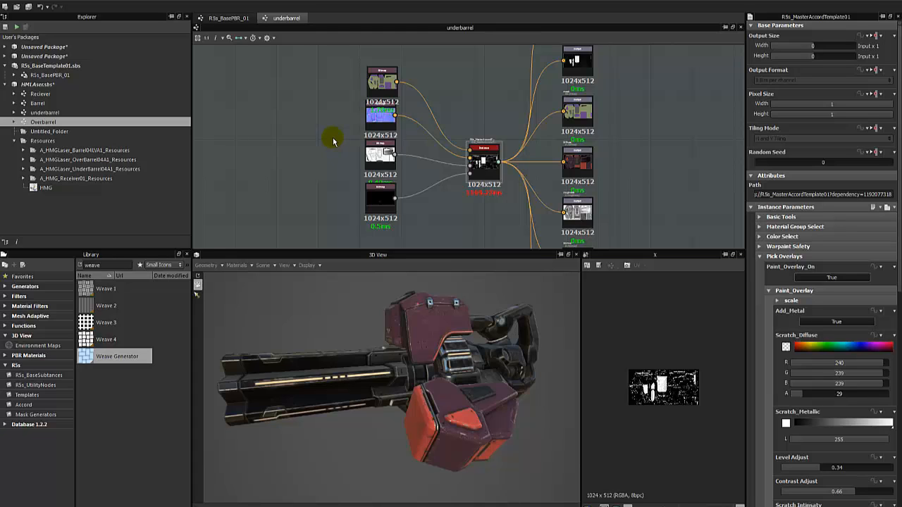
{"action": "scroll", "coordinate": [333, 142], "scroll_direction": "down", "scroll_amount": 3}
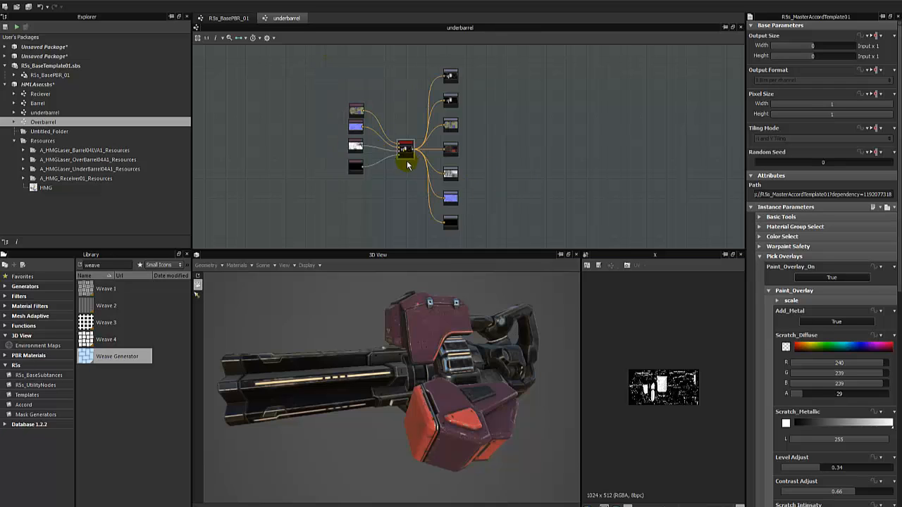
{"action": "middle_click_drag", "start_coordinate": [402, 184], "coordinate": [426, 183]}
{"action": "mouse_move", "coordinate": [467, 372]}
{"action": "left_mouse_down"}
{"action": "mouse_move", "coordinate": [453, 387]}
{"action": "mouse_move", "coordinate": [465, 377]}
{"action": "left_mouse_up"}
Orbit and zoom around the weapon in the 3D view, then open the Reciever graph.
{"action": "right_click_drag", "start_coordinate": [430, 376], "coordinate": [426, 345]}
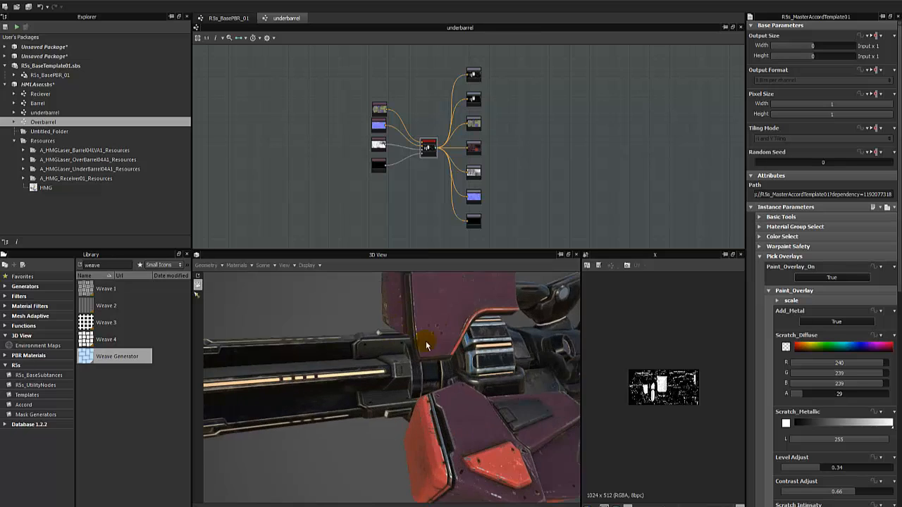
{"action": "right_click_drag", "start_coordinate": [471, 367], "coordinate": [471, 383]}
{"action": "left_click_drag", "start_coordinate": [470, 384], "coordinate": [420, 369]}
{"action": "right_click_drag", "start_coordinate": [420, 369], "coordinate": [434, 329]}
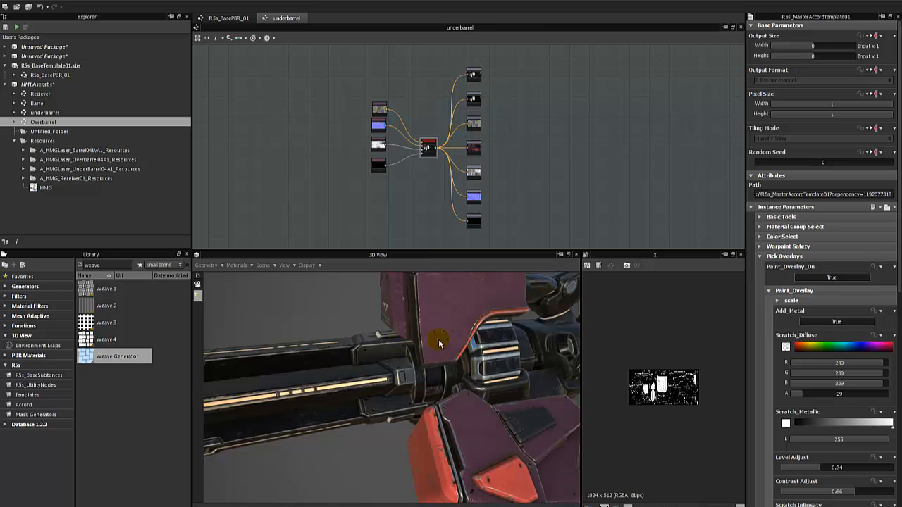
{"action": "left_click_drag", "start_coordinate": [409, 373], "coordinate": [350, 393]}
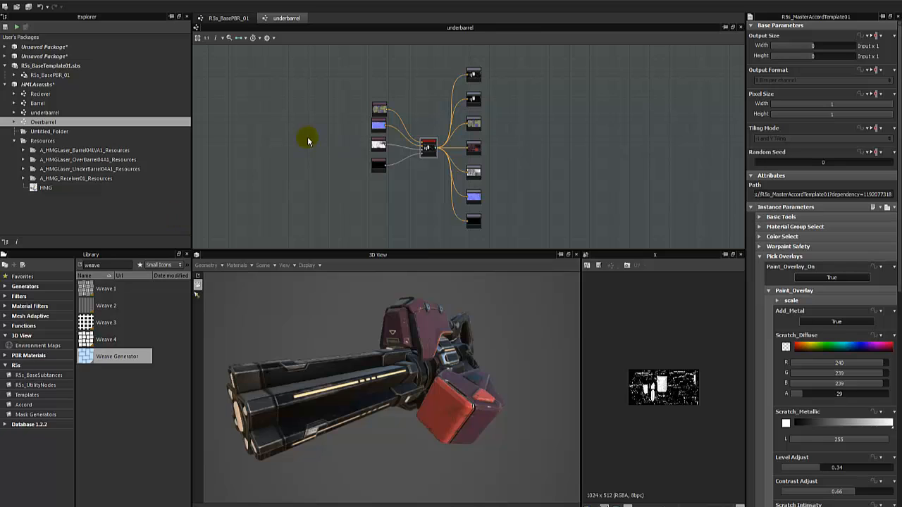
{"action": "double_click", "coordinate": [97, 94]}
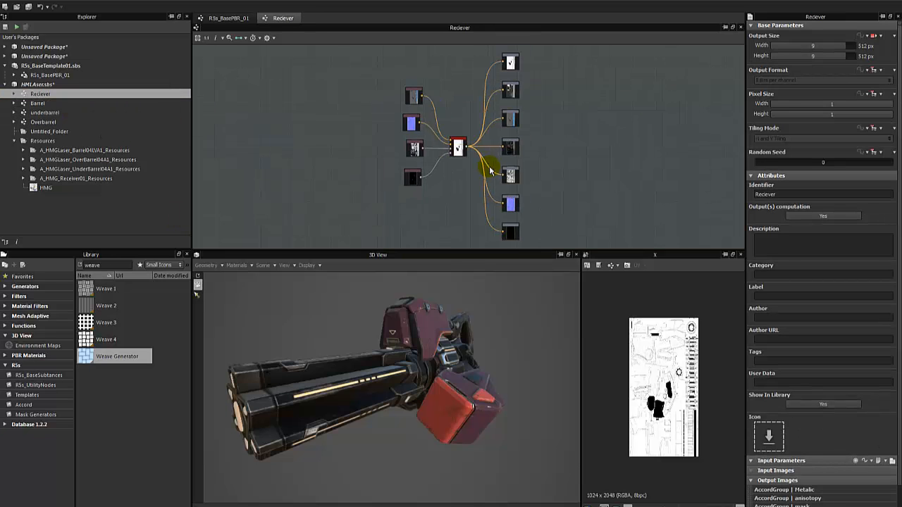
Select the Reciever's central template instance node and rotate the gun model.
{"action": "scroll", "coordinate": [465, 158], "scroll_direction": "up", "scroll_amount": 5}
{"action": "left_click", "coordinate": [422, 132]}
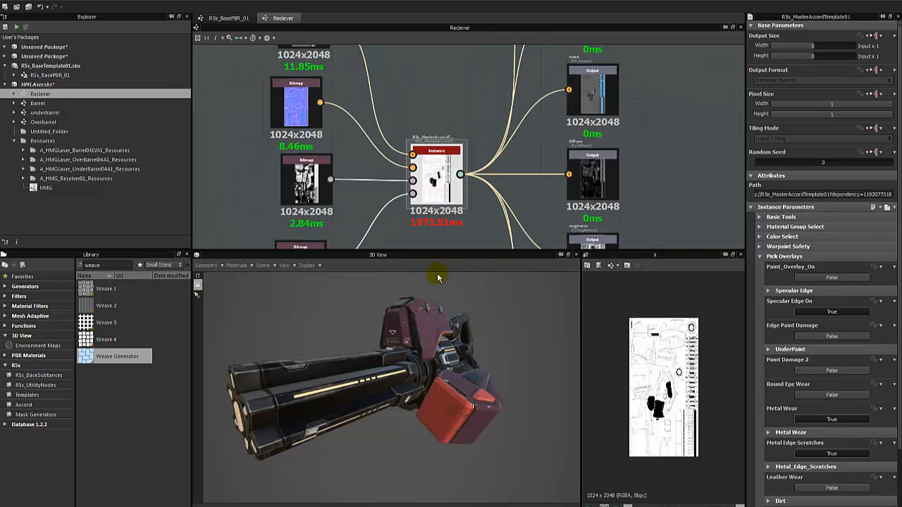
{"action": "left_click_drag", "start_coordinate": [436, 279], "coordinate": [445, 359]}
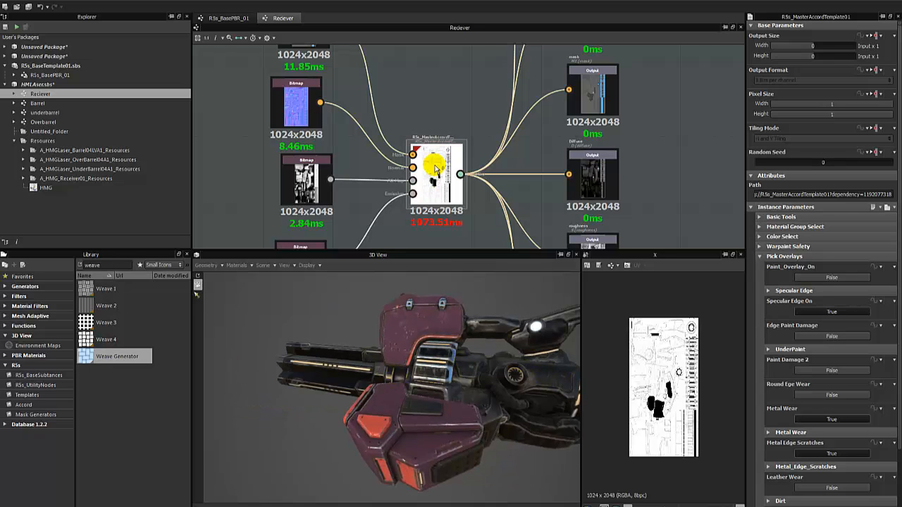
{"action": "scroll", "coordinate": [535, 169], "scroll_direction": "down", "scroll_amount": 2}
Show the Reciever's Diffuse output in a widened 2D view, framing the round dial.
{"action": "left_click", "coordinate": [525, 161]}
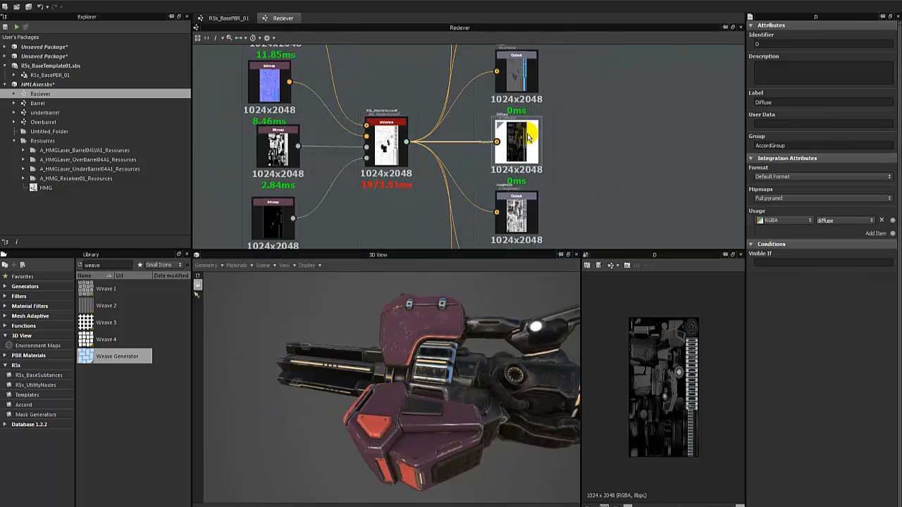
{"action": "middle_click_drag", "start_coordinate": [712, 355], "coordinate": [668, 368]}
{"action": "scroll", "coordinate": [668, 368], "scroll_direction": "up", "scroll_amount": 2}
{"action": "scroll", "coordinate": [664, 361], "scroll_direction": "up", "scroll_amount": 2}
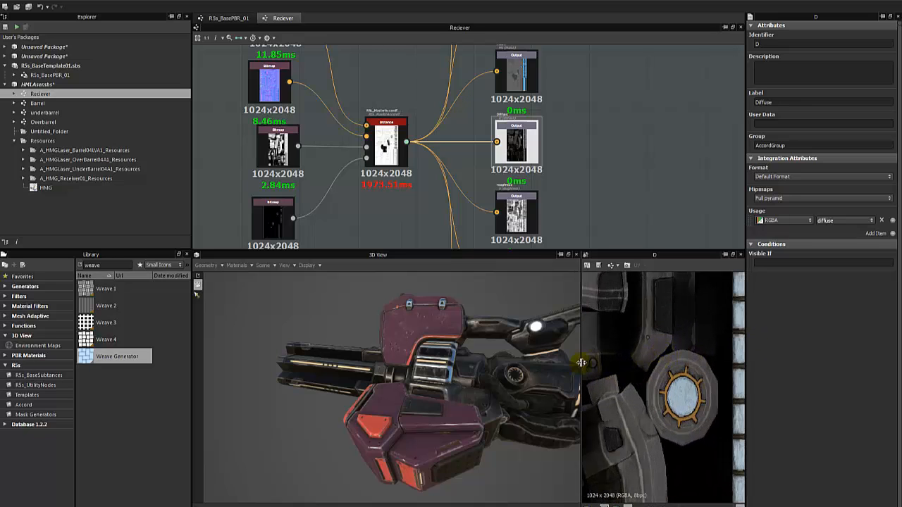
{"action": "left_click_drag", "start_coordinate": [582, 363], "coordinate": [418, 352]}
Reselect the template instance node and open the Barrel graph from the Explorer.
{"action": "left_click", "coordinate": [389, 138]}
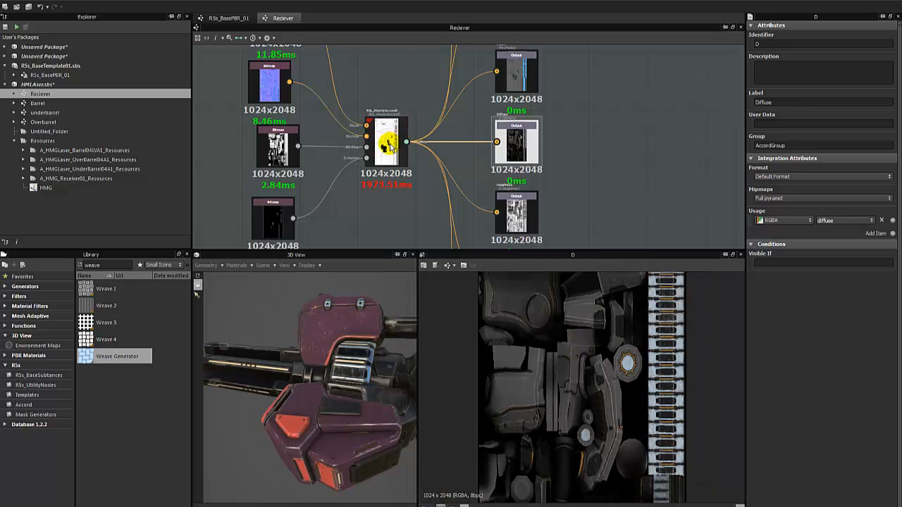
{"action": "left_click", "coordinate": [88, 159]}
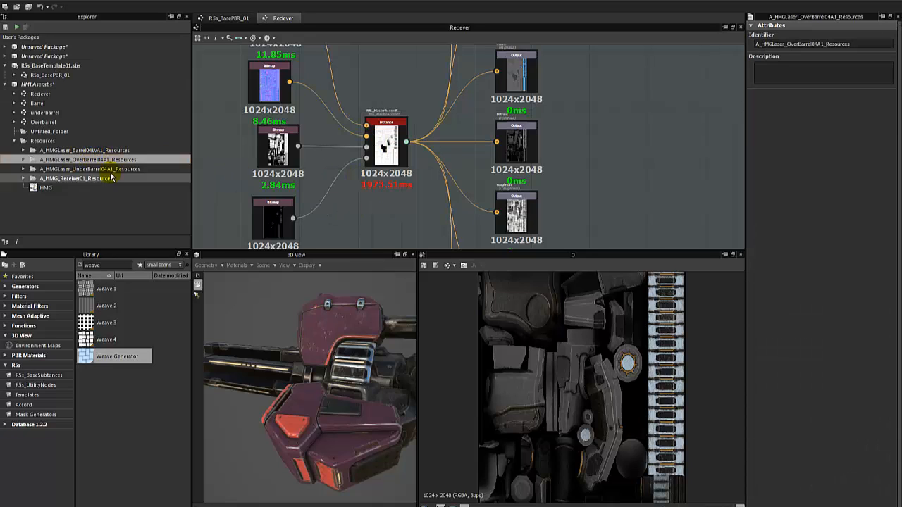
{"action": "double_click", "coordinate": [74, 103]}
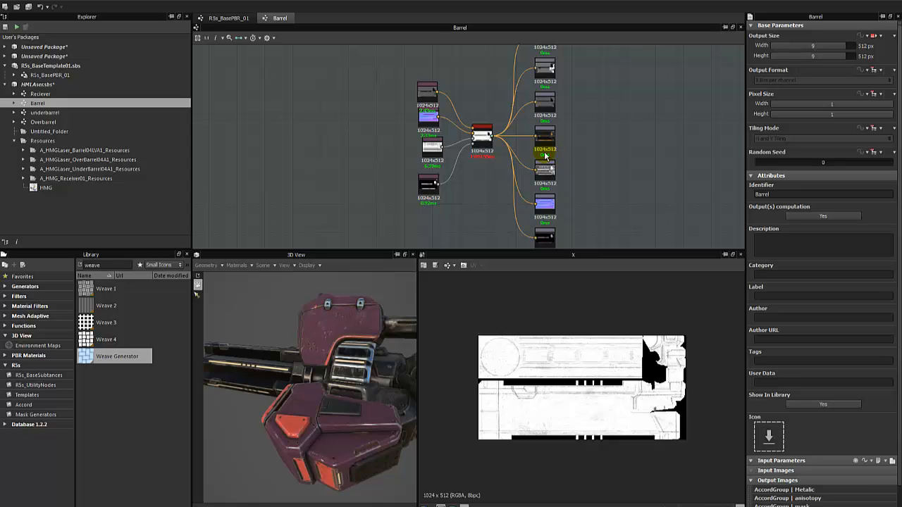
{"action": "middle_click_drag", "start_coordinate": [470, 204], "coordinate": [447, 206]}
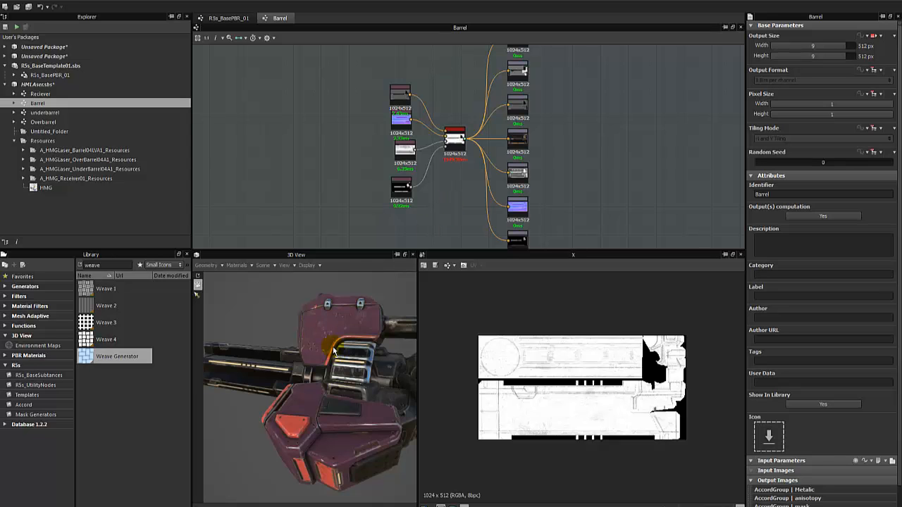
{"action": "mouse_move", "coordinate": [334, 350]}
{"action": "left_mouse_down"}
{"action": "mouse_move", "coordinate": [299, 363]}
{"action": "mouse_move", "coordinate": [356, 395]}
{"action": "mouse_move", "coordinate": [332, 368]}
{"action": "left_mouse_up"}
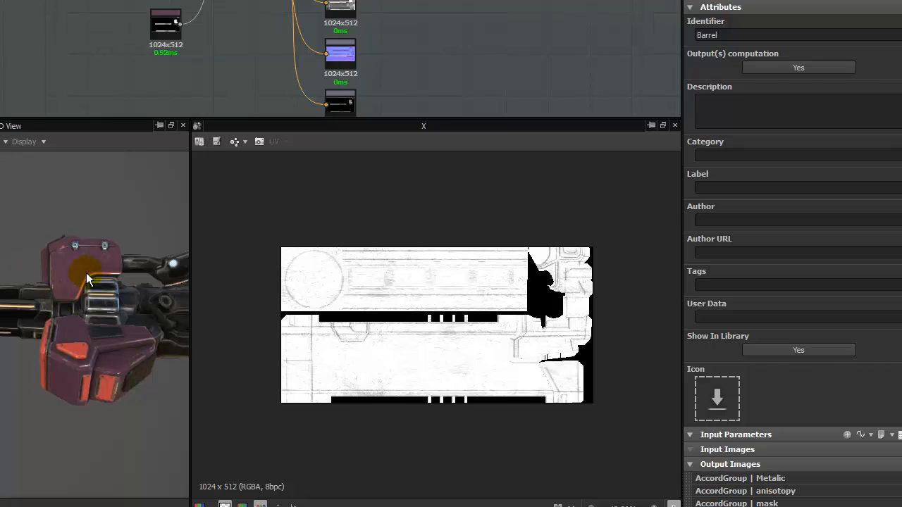
{"action": "left_click_drag", "start_coordinate": [86, 272], "coordinate": [91, 341]}
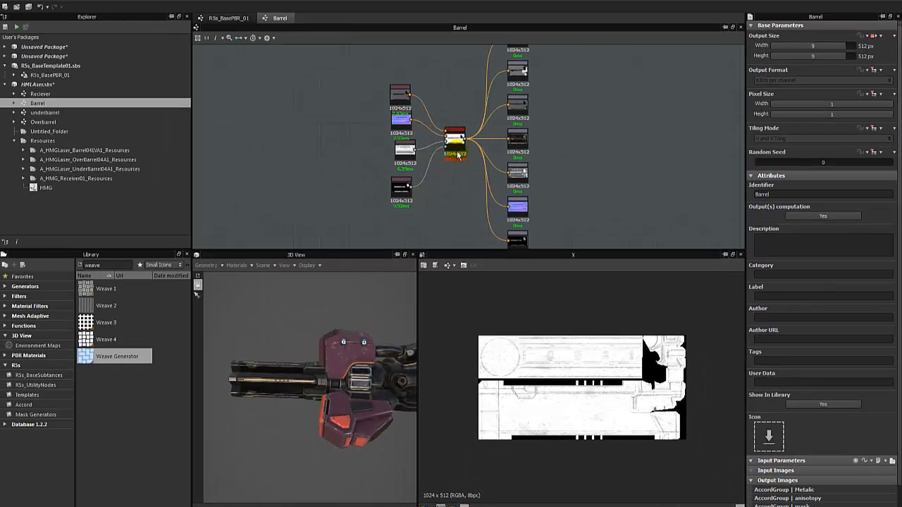
Select the Barrel instance node, enlarge the graph panel, and display the Barrel graph settings.
{"action": "left_click", "coordinate": [455, 152]}
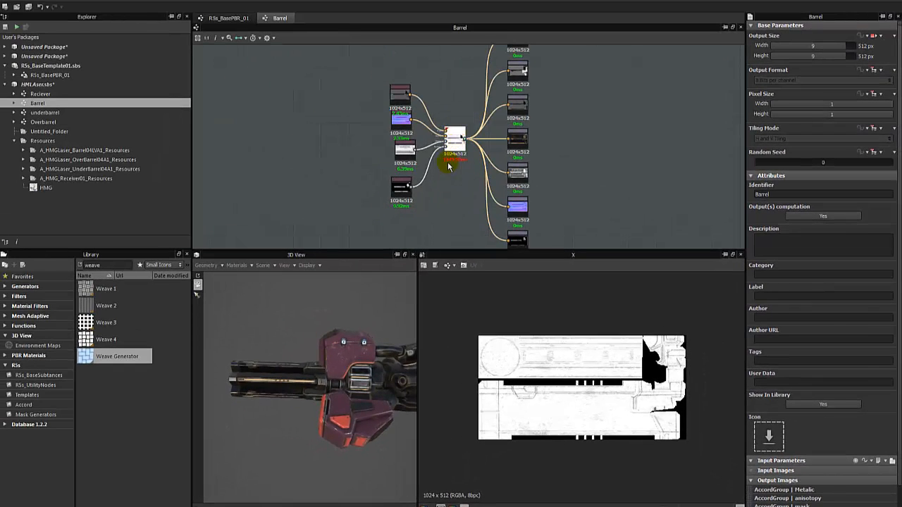
{"action": "scroll", "coordinate": [456, 196], "scroll_direction": "down", "scroll_amount": 3}
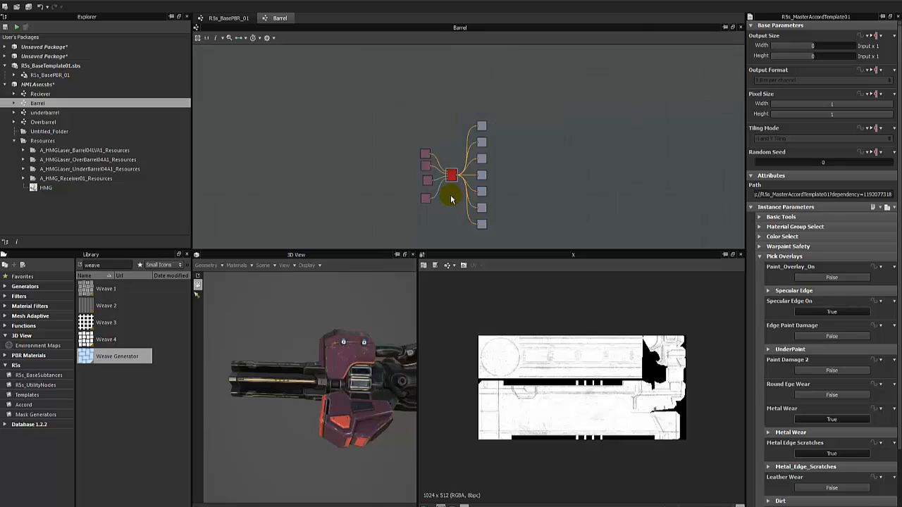
{"action": "scroll", "coordinate": [454, 193], "scroll_direction": "up", "scroll_amount": 2}
{"action": "middle_click_drag", "start_coordinate": [453, 171], "coordinate": [457, 139]}
{"action": "scroll", "coordinate": [460, 137], "scroll_direction": "up", "scroll_amount": 2}
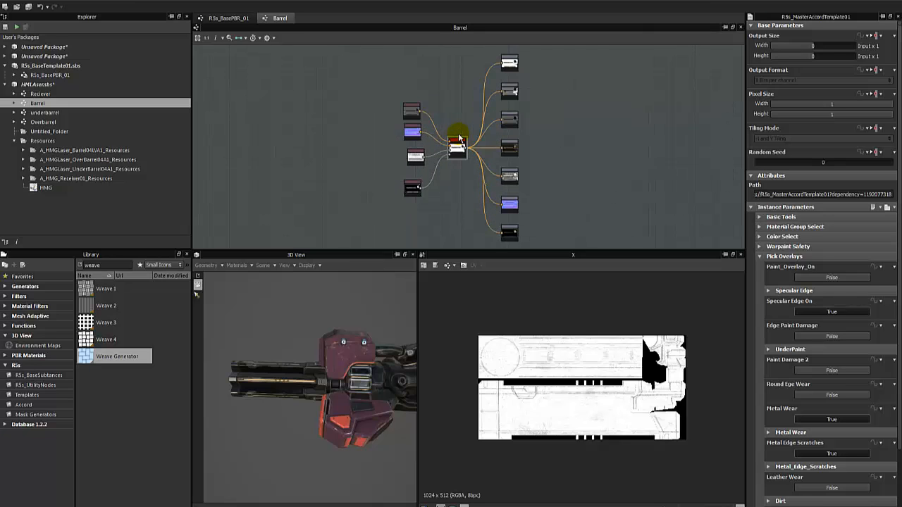
{"action": "left_click_drag", "start_coordinate": [457, 251], "coordinate": [458, 288]}
{"action": "left_click_drag", "start_coordinate": [401, 249], "coordinate": [557, 80]}
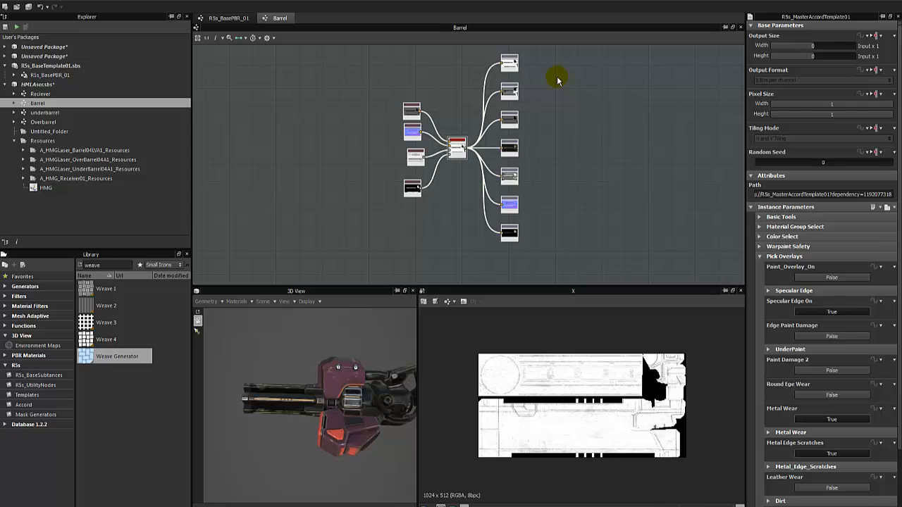
{"action": "left_click", "coordinate": [407, 246]}
Widen and heighten the 3D view to see the barrel muzzles, then show R5s_BasePBR_01 zoomed out.
{"action": "left_click_drag", "start_coordinate": [319, 395], "coordinate": [366, 381]}
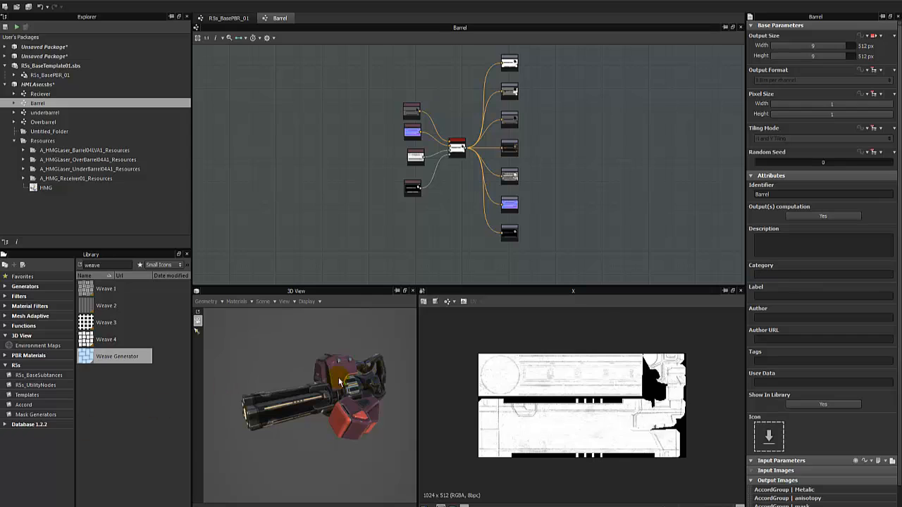
{"action": "left_click_drag", "start_coordinate": [417, 350], "coordinate": [504, 352]}
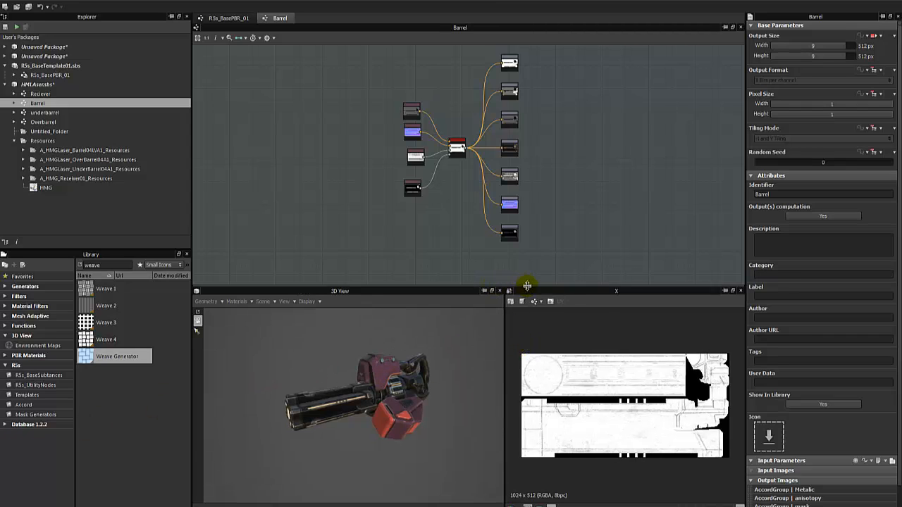
{"action": "left_click_drag", "start_coordinate": [527, 286], "coordinate": [538, 241]}
{"action": "scroll", "coordinate": [369, 355], "scroll_direction": "up", "scroll_amount": 4}
{"action": "left_click_drag", "start_coordinate": [366, 355], "coordinate": [346, 363]}
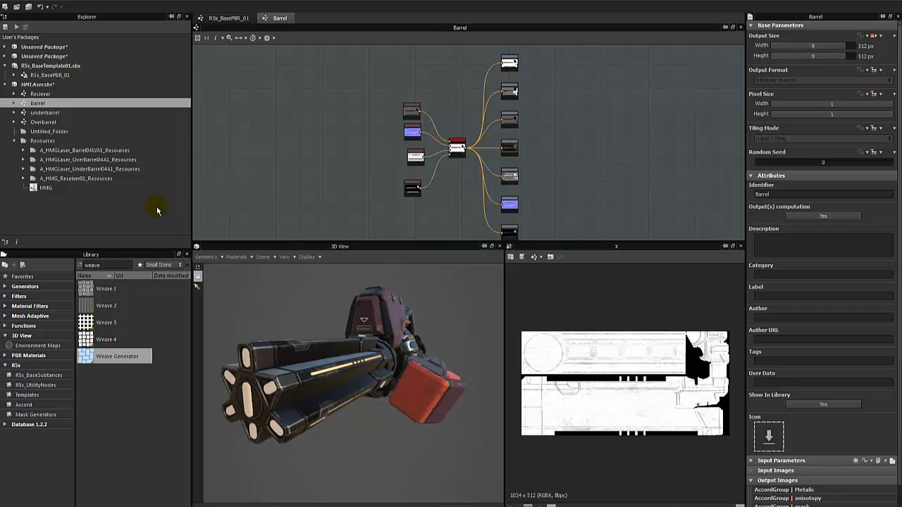
{"action": "left_click", "coordinate": [241, 19]}
{"action": "scroll", "coordinate": [501, 175], "scroll_direction": "down", "scroll_amount": 3}
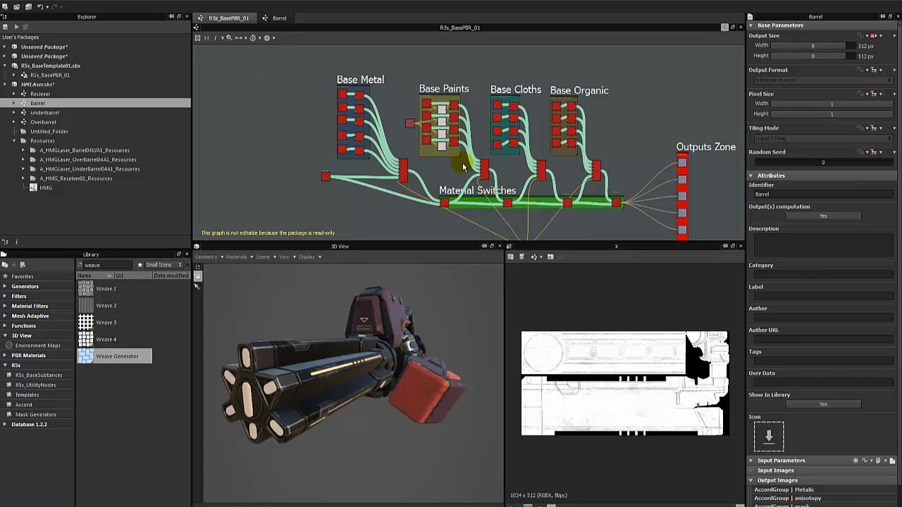
{"action": "right_click_drag", "start_coordinate": [451, 289], "coordinate": [450, 354]}
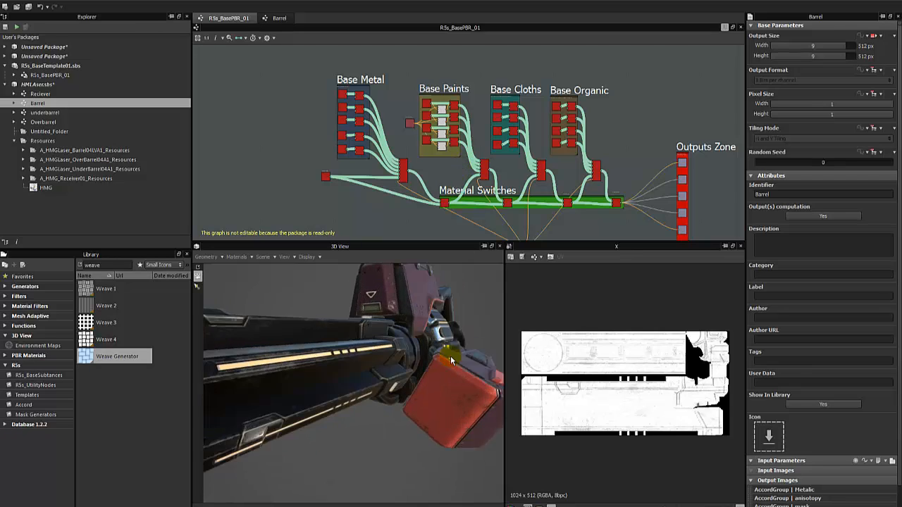
{"action": "left_click_drag", "start_coordinate": [451, 354], "coordinate": [357, 398]}
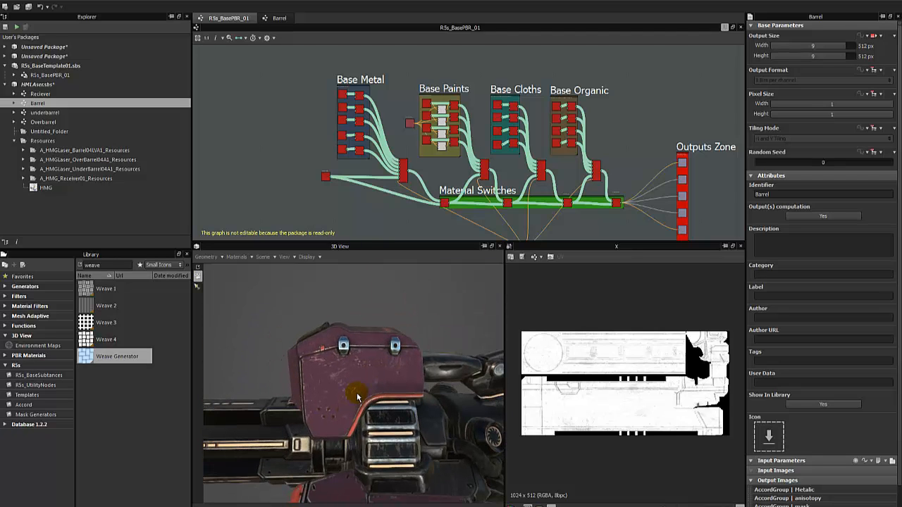